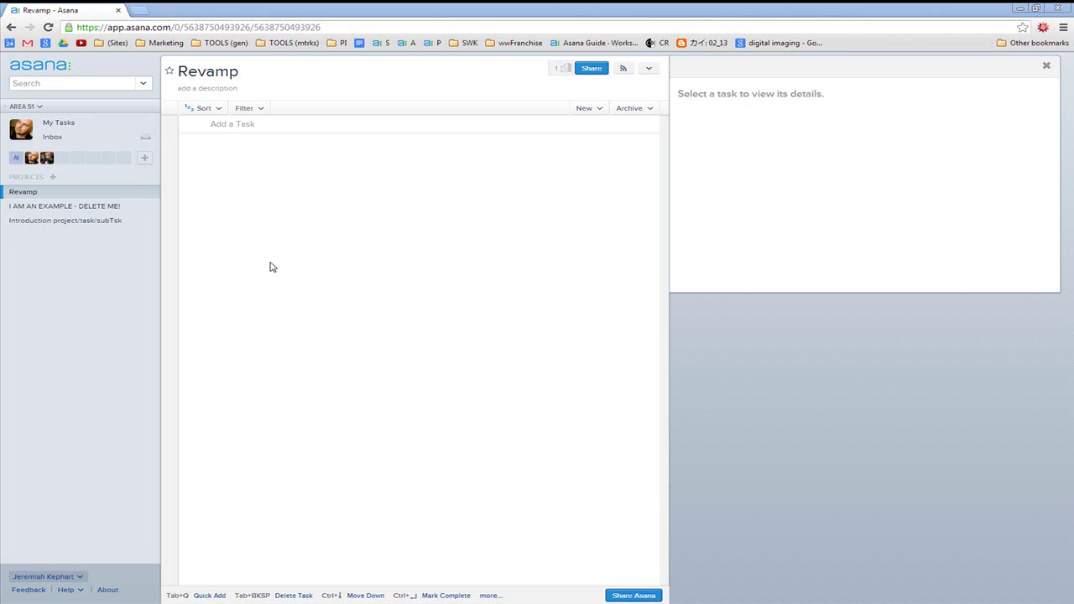
# Look over the site's web address and the list of available workspaces
pyautogui.click(143, 27)
pyautogui.click(149, 27)
pyautogui.doubleClick(148, 27)
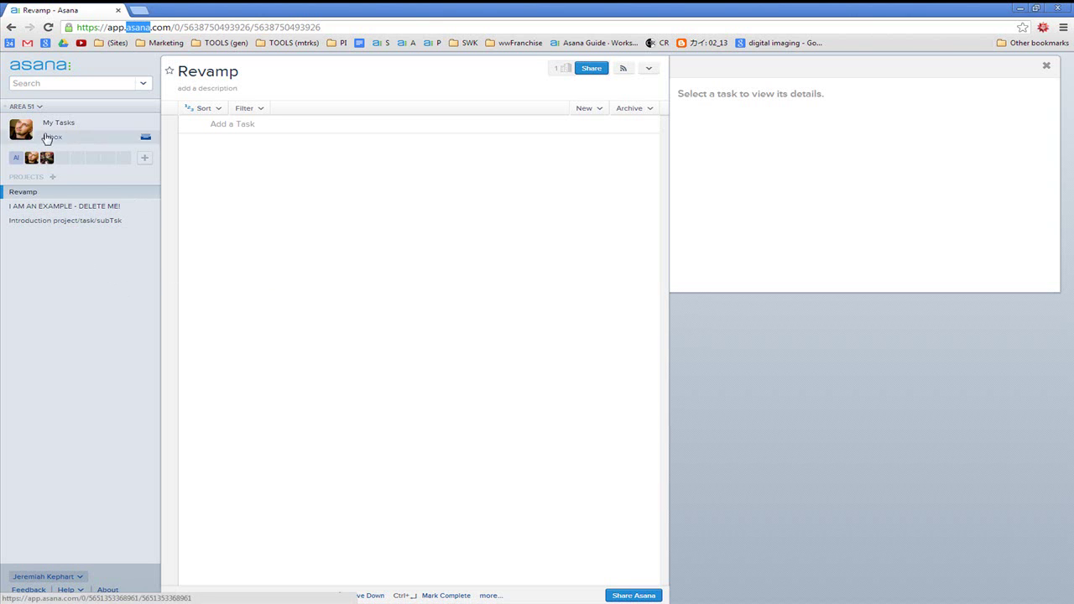
pyautogui.click(35, 109)
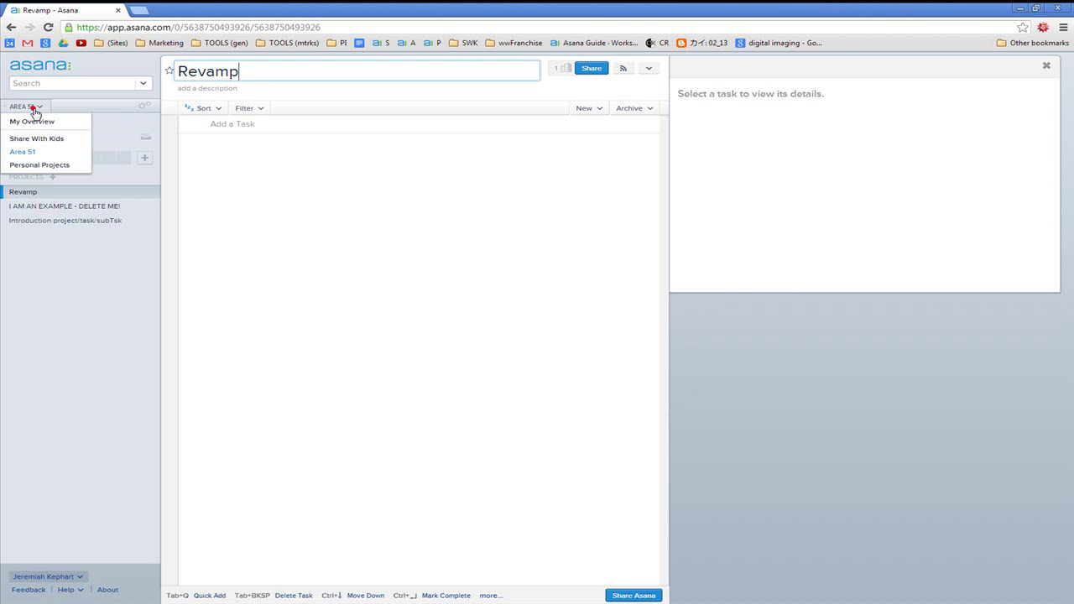
pyautogui.click(36, 109)
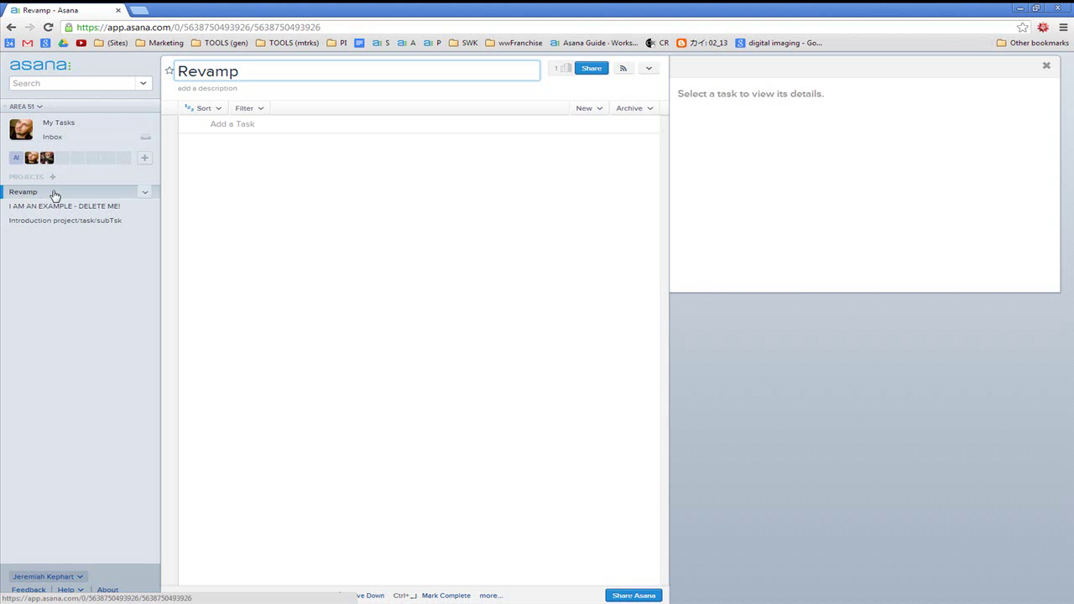
# Add five tasks named 1, 2, 3, 4 and 5 to the Revamp project
pyautogui.click(263, 126)
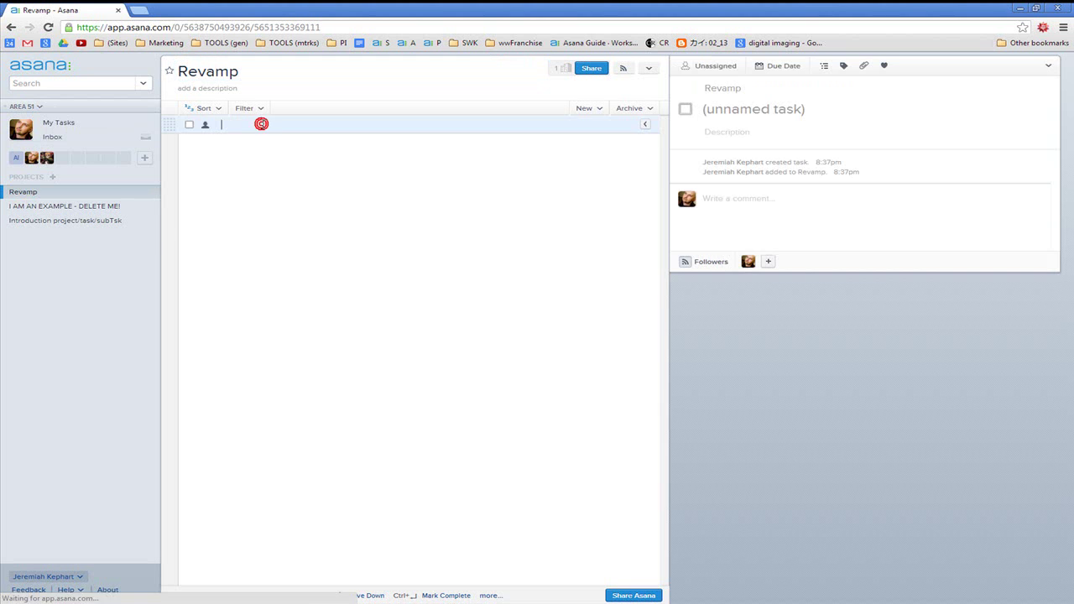
pyautogui.write('1')
pyautogui.press('Return')
pyautogui.write('2')
pyautogui.press('Return')
pyautogui.write('3')
pyautogui.press('Return')
pyautogui.write('4')
pyautogui.press('Return')
pyautogui.write('5')
pyautogui.press('Return')
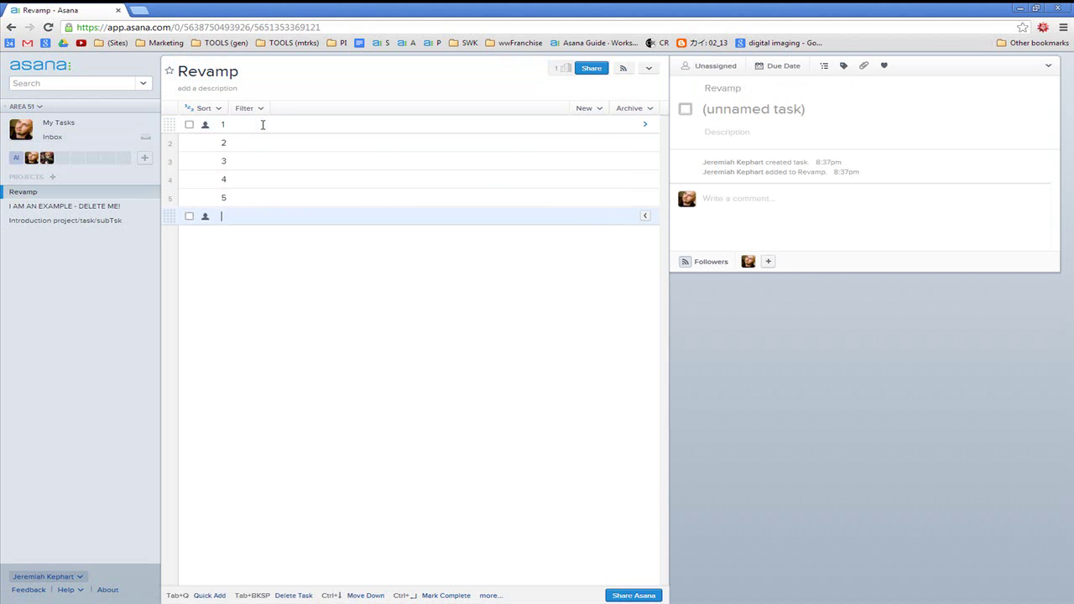
# Add two tasks with random filler text below task 5, and delete both of them
pyautogui.write('mv;klewkpogfv[pow')
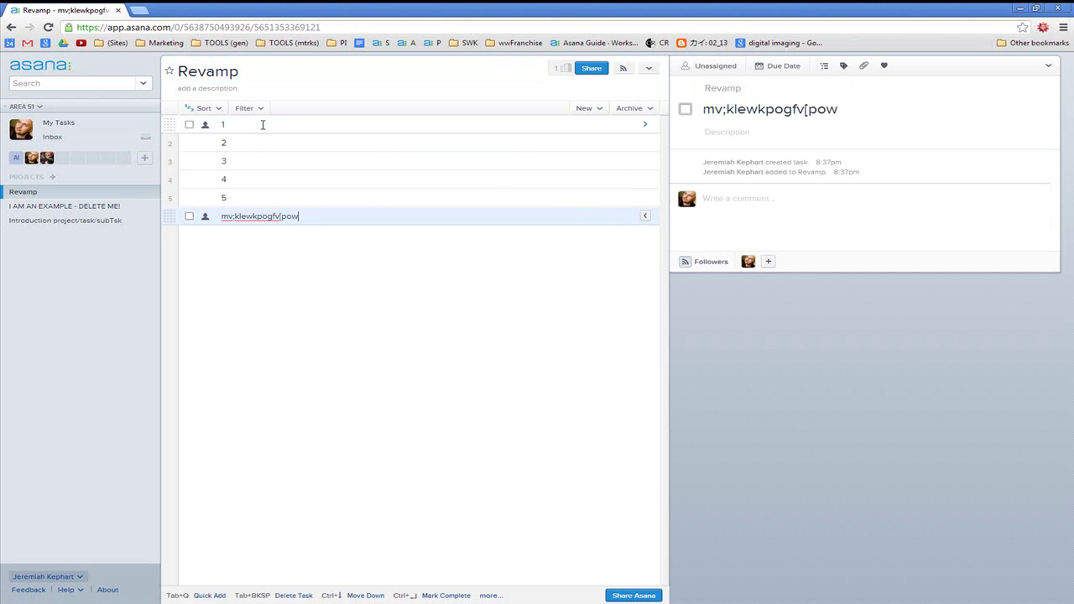
pyautogui.write('kgf[pl .][few[po][pl f[pl')
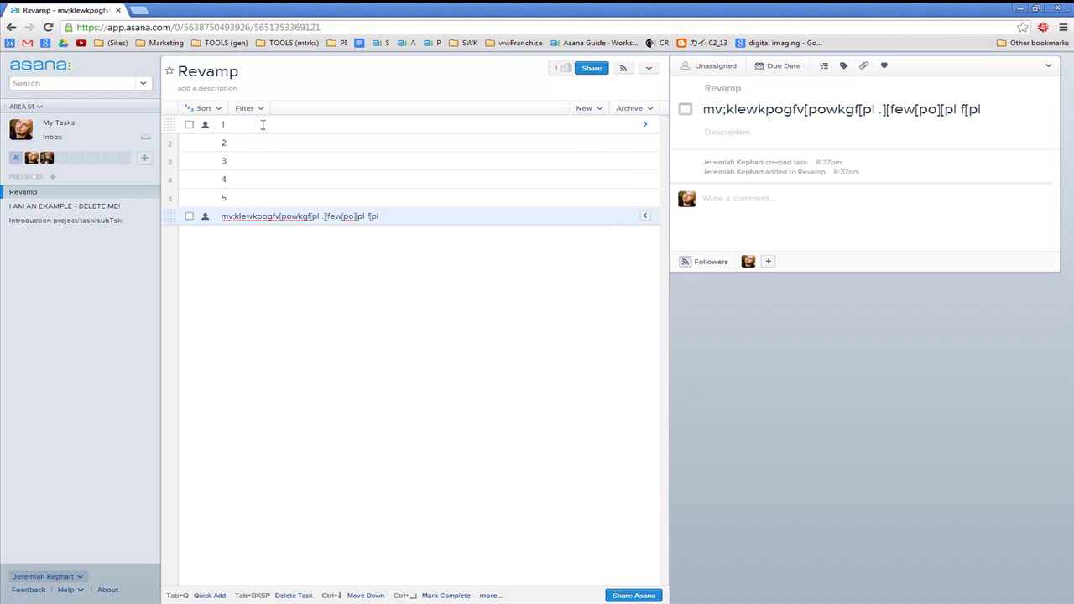
pyautogui.press('Return')
pyautogui.write('fdeokpfdewpokpokfewf')
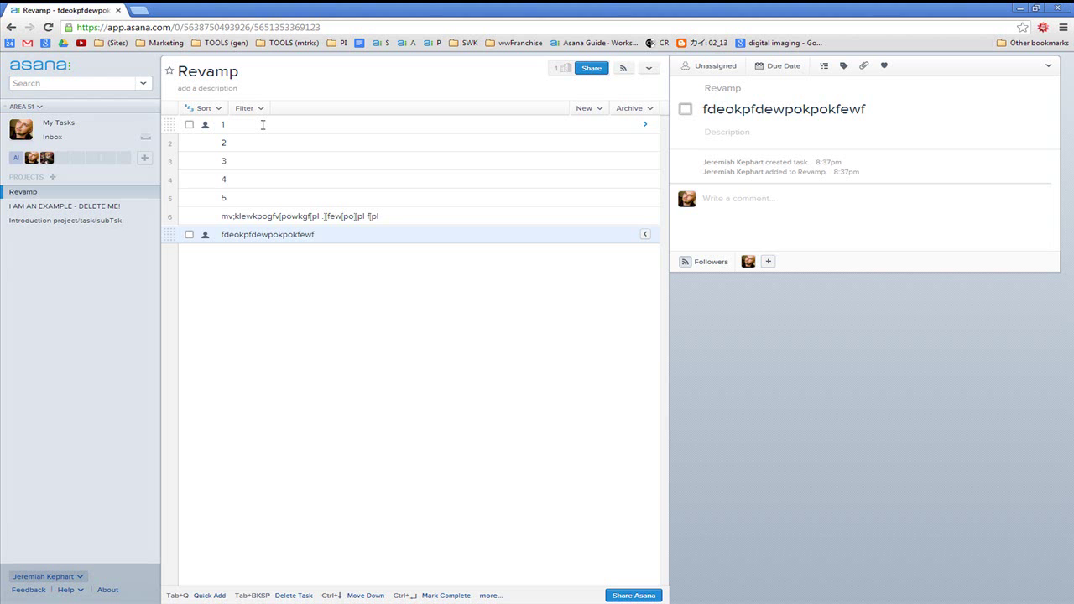
pyautogui.hotkey('Tab', 'BackSpace')
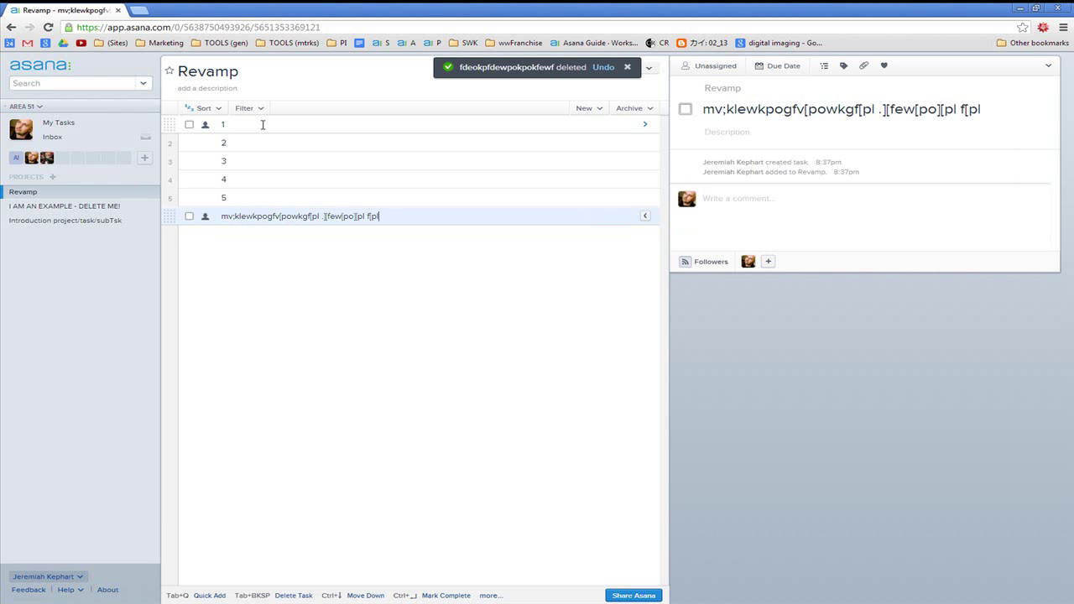
pyautogui.hotkey('Tab', 'BackSpace')
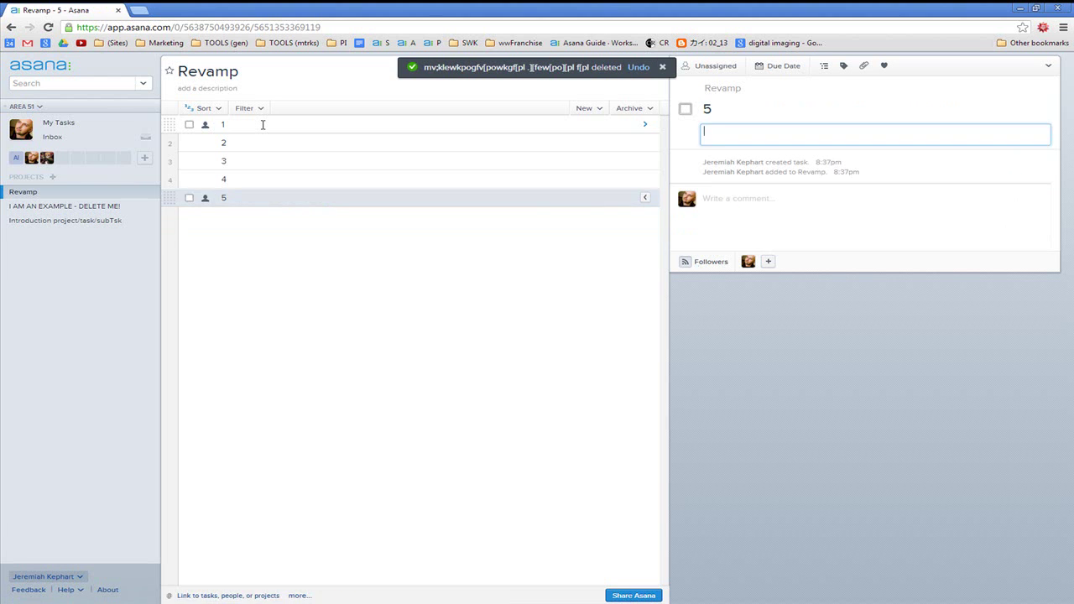
# Delete tasks 5, 4, 3, 2 and 1 from the Revamp project
pyautogui.hotkey('Tab', 'a')
pyautogui.hotkey('Tab', 'd')
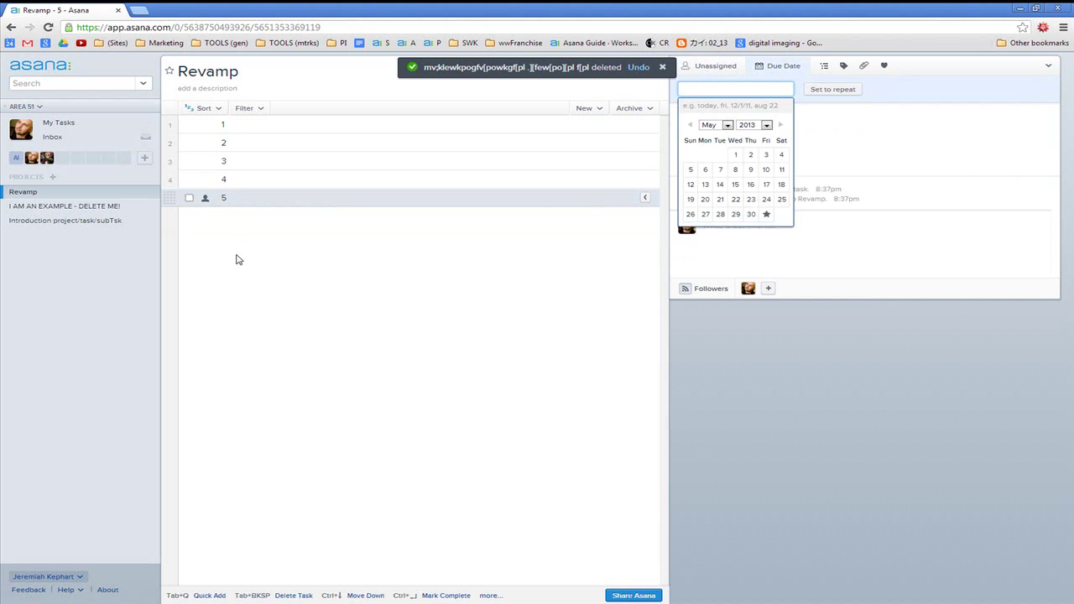
pyautogui.click(247, 201)
pyautogui.click(251, 180)
pyautogui.click(264, 197)
pyautogui.hotkey('Tab', 'BackSpace')
pyautogui.hotkey('Tab', 'BackSpace')
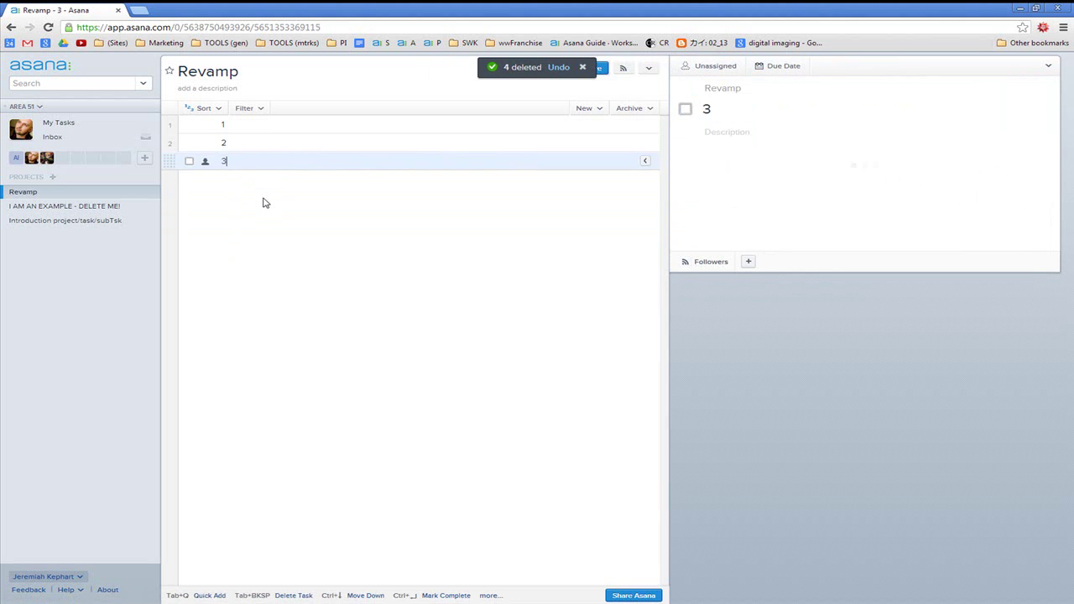
pyautogui.hotkey('Tab', 'BackSpace')
pyautogui.hotkey('Tab', 'BackSpace')
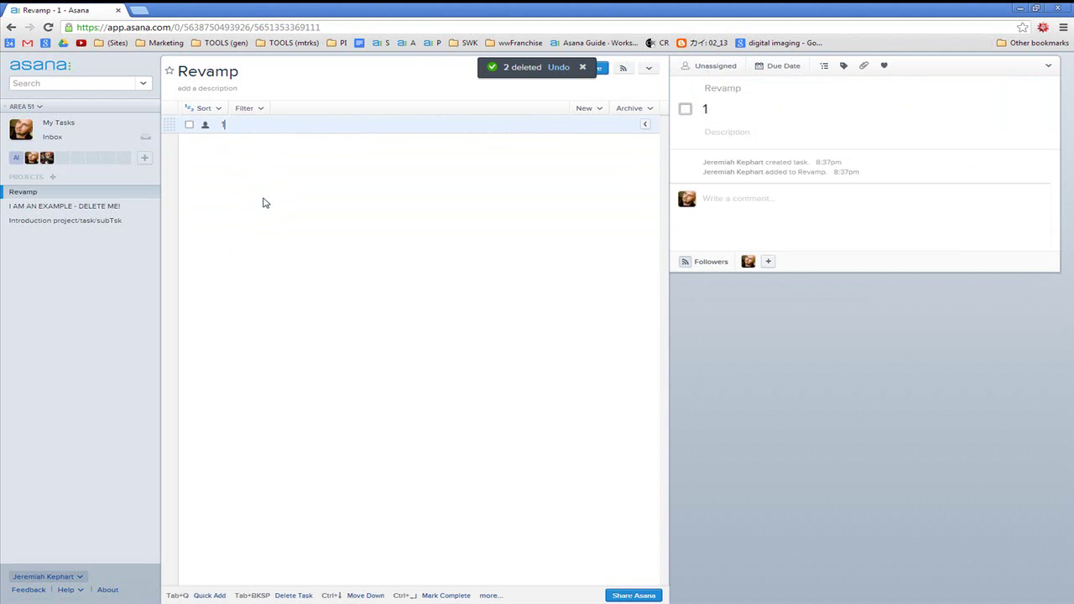
pyautogui.hotkey('Tab', 'BackSpace')
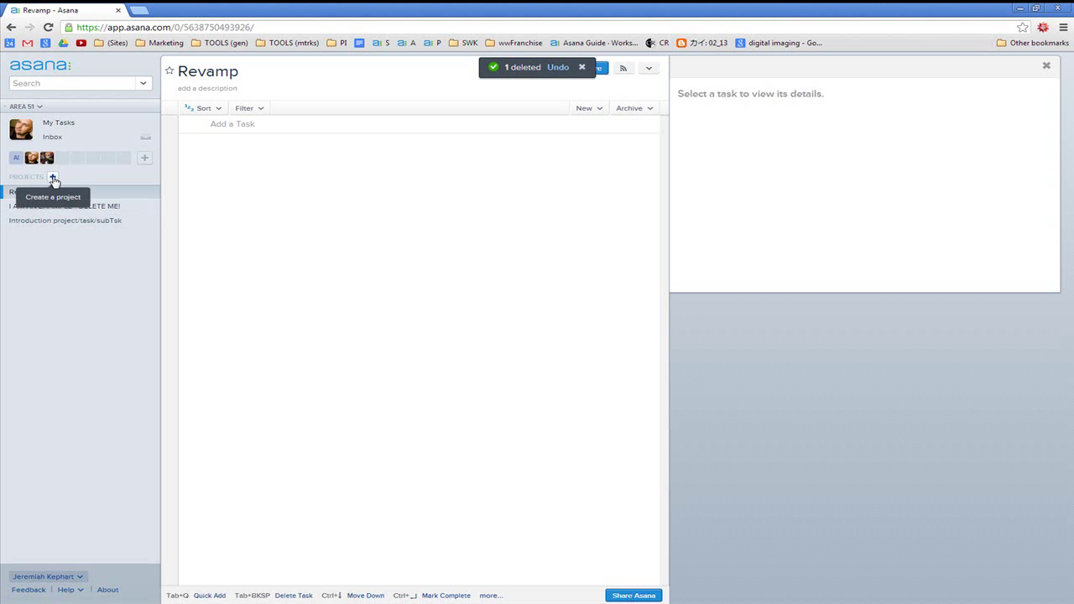
# Open the task in the Introduction project/task/subTsk project and examine its title, description and subtasks
pyautogui.click(52, 223)
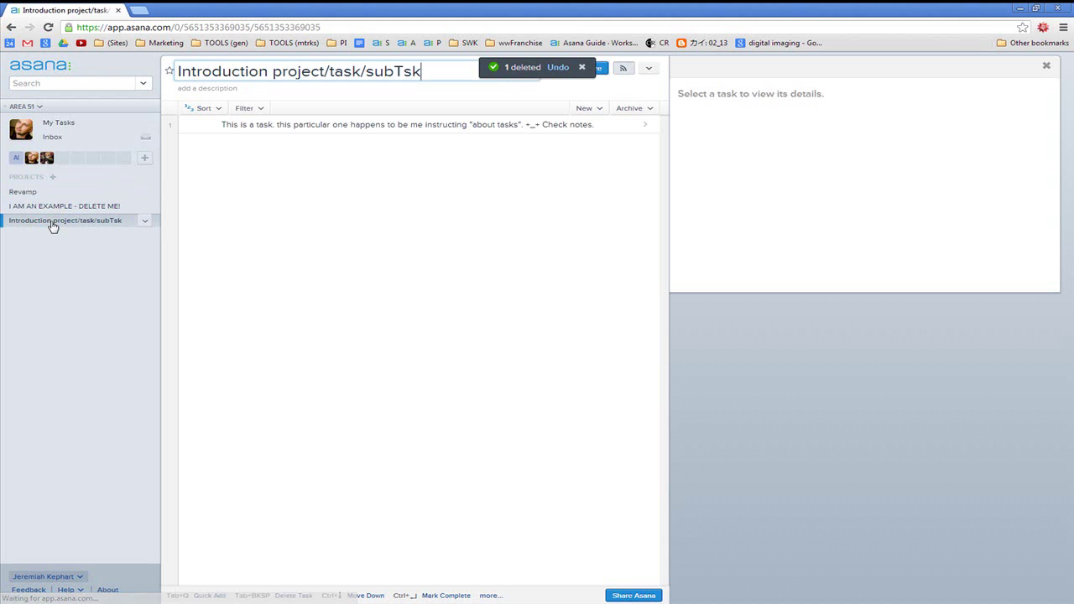
pyautogui.click(256, 126)
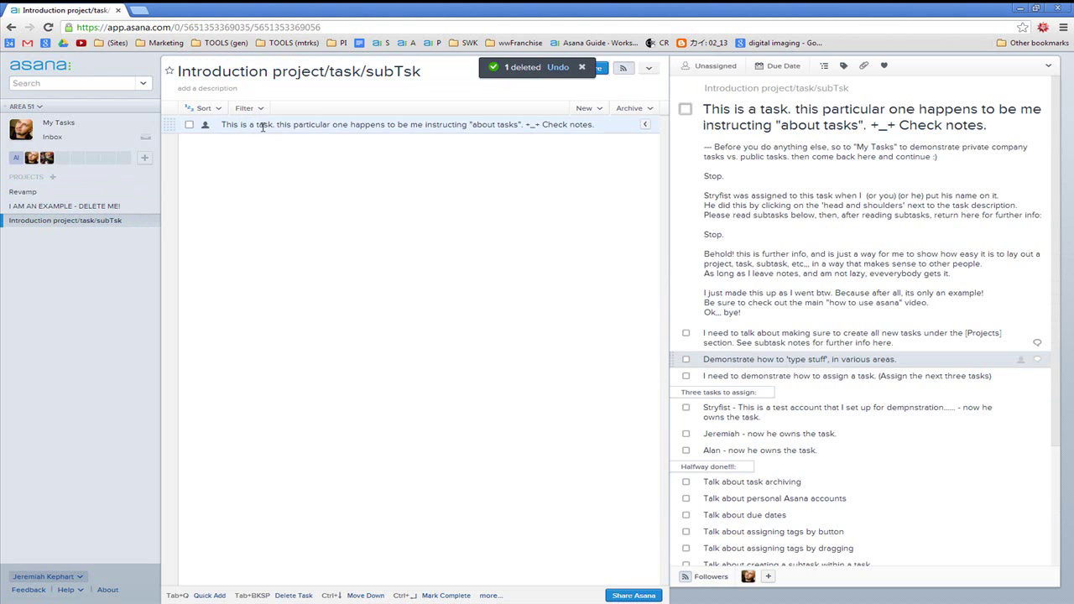
pyautogui.moveTo(266, 125); pyautogui.dragTo(525, 125)
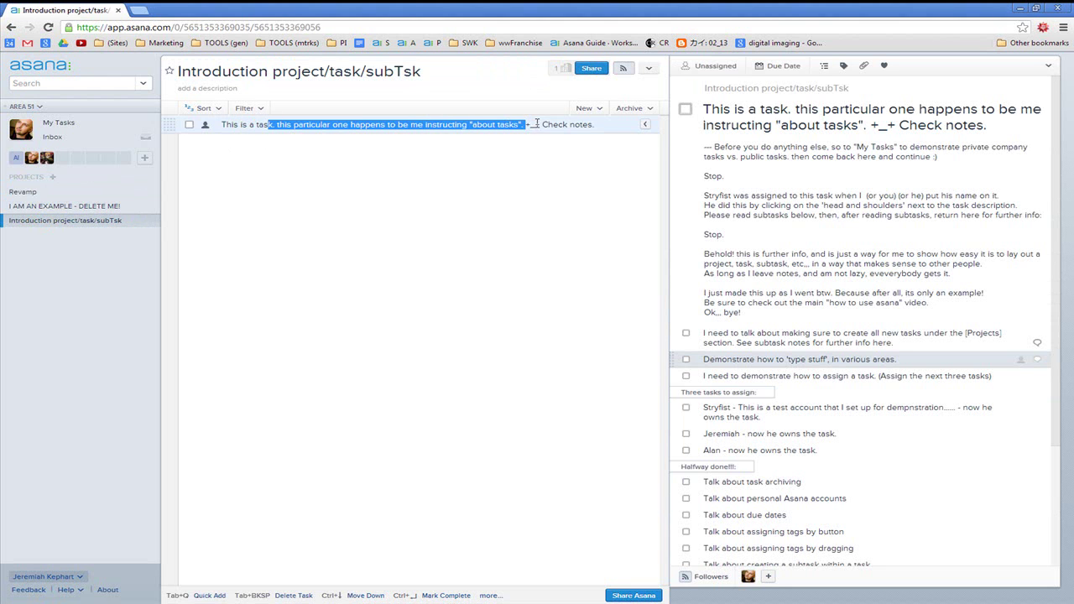
pyautogui.doubleClick(535, 124)
pyautogui.click(571, 124)
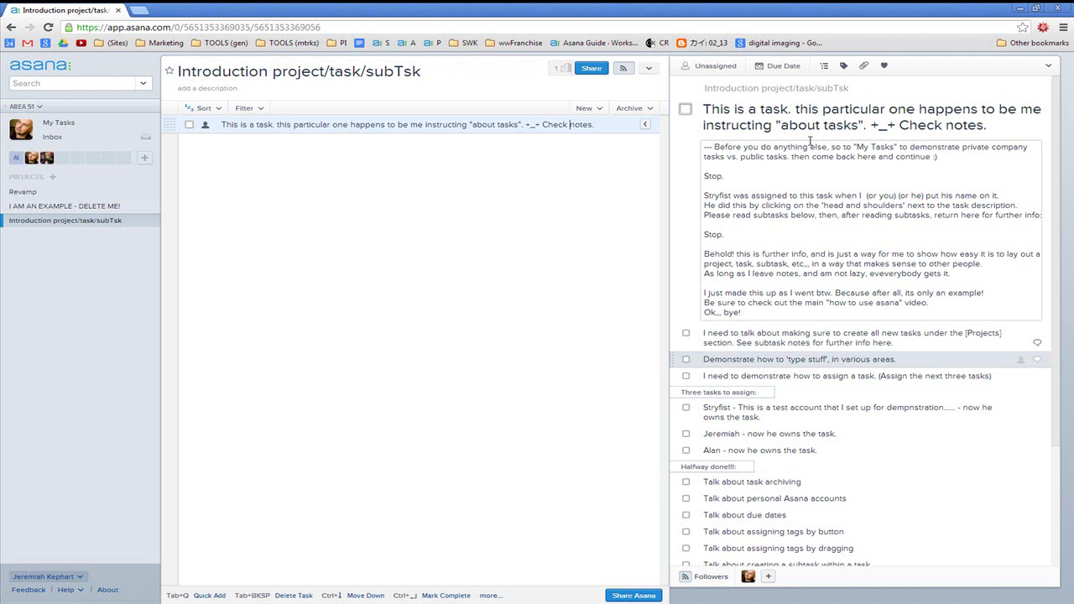
pyautogui.scroll(-1, 814, 356)
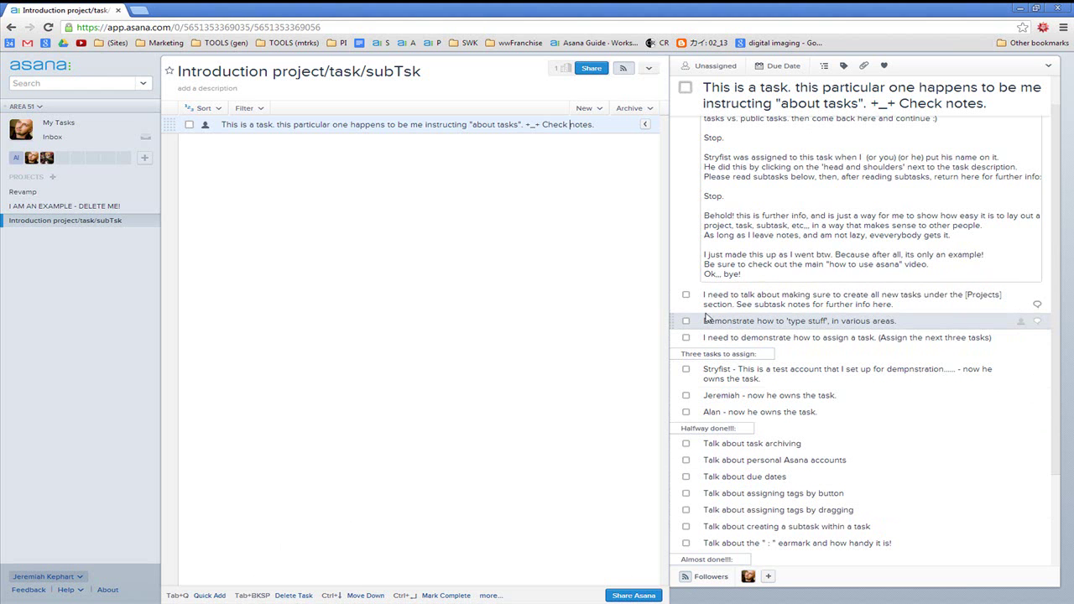
pyautogui.scroll(1, 879, 141)
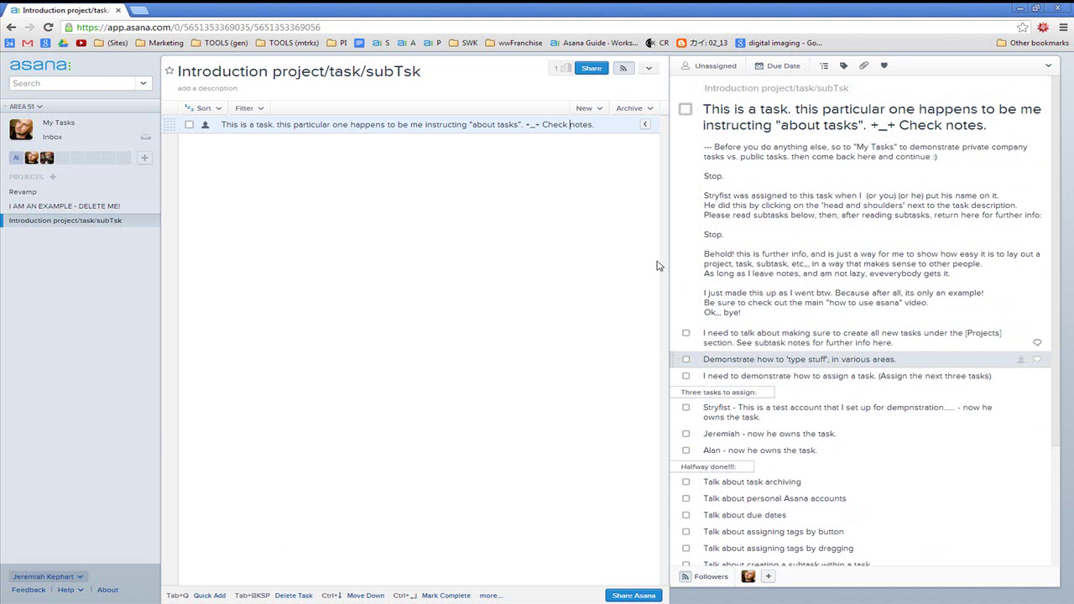
pyautogui.moveTo(265, 124); pyautogui.dragTo(525, 124)
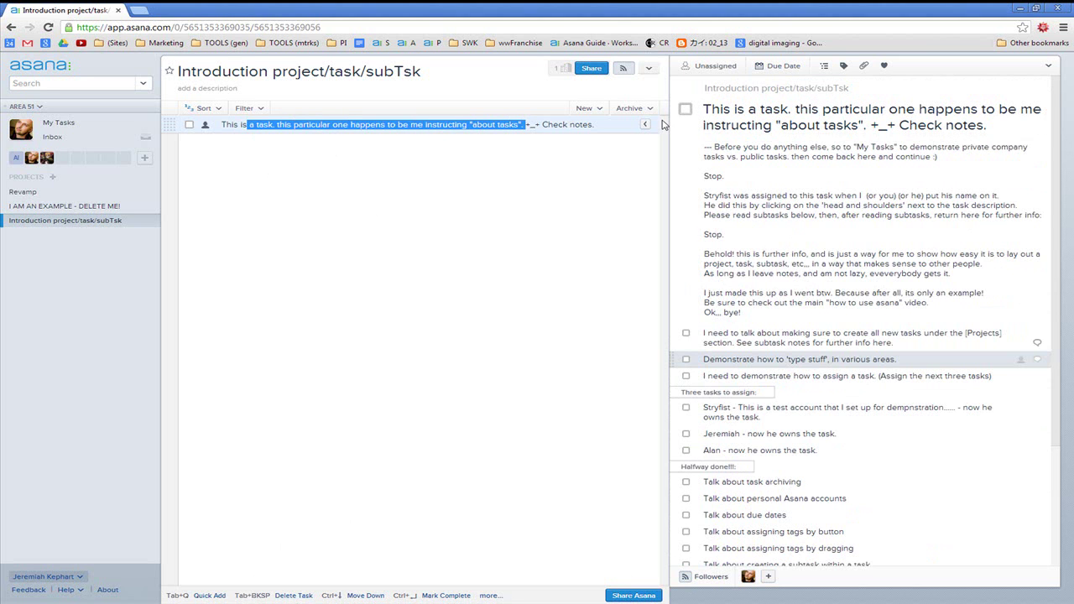
pyautogui.click(744, 111)
pyautogui.moveTo(1006, 124); pyautogui.dragTo(701, 110)
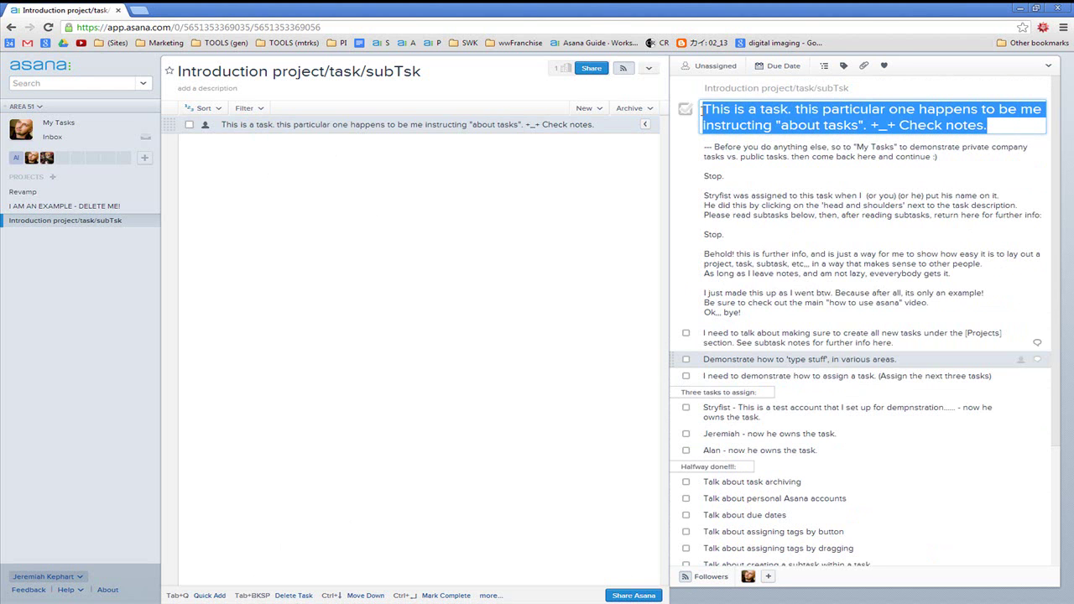
# Correct "so to" to "go to" in the first line of the task's description
pyautogui.click(745, 157)
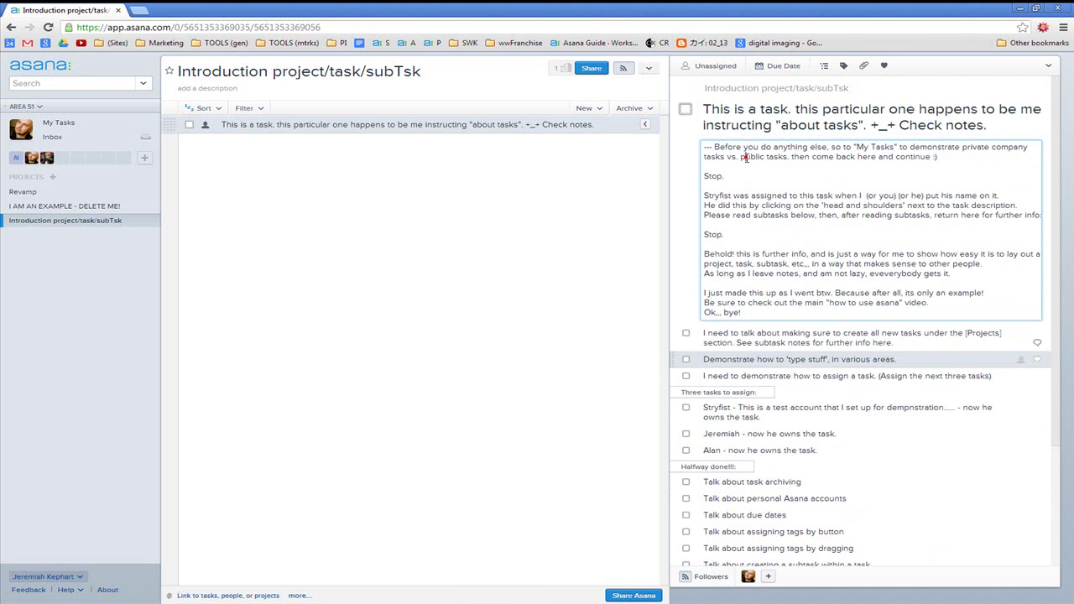
pyautogui.click(837, 147)
pyautogui.press('BackSpace')
pyautogui.write('g')
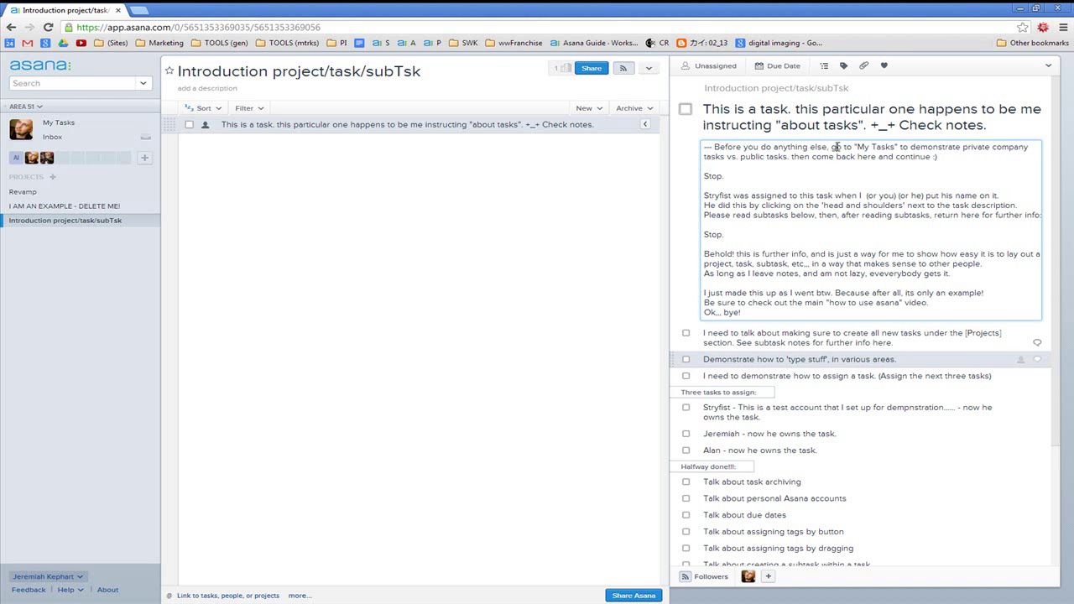
# Read the description's opening paragraph about demonstrating private company tasks versus public tasks, highlighting its text
pyautogui.moveTo(901, 146); pyautogui.dragTo(864, 152)
pyautogui.moveTo(943, 155); pyautogui.dragTo(705, 148)
pyautogui.click(771, 159)
pyautogui.moveTo(946, 158); pyautogui.dragTo(660, 137)
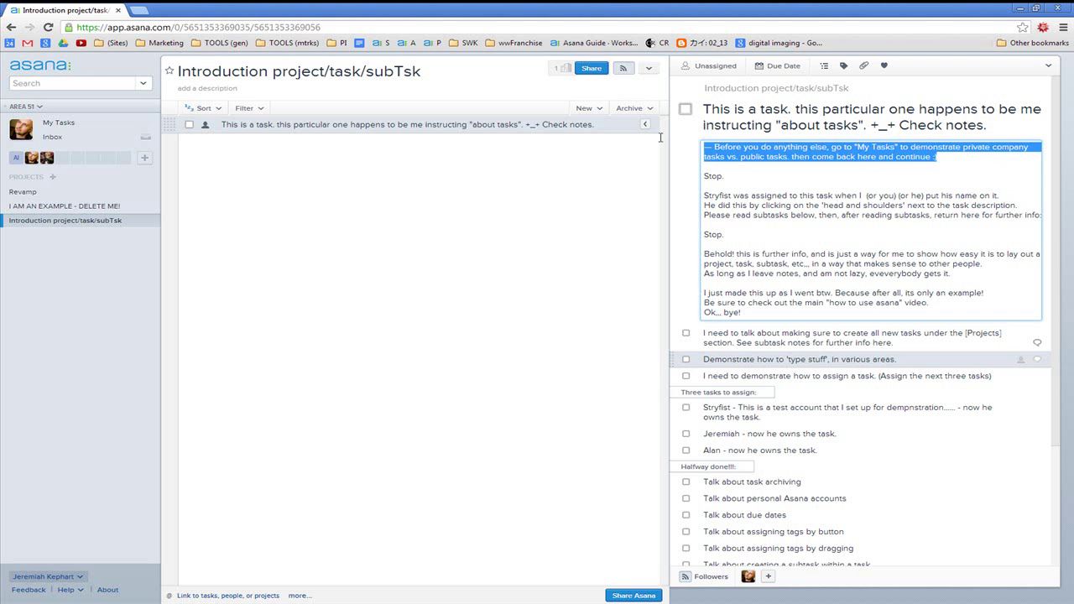
pyautogui.click(771, 176)
pyautogui.moveTo(950, 156); pyautogui.dragTo(681, 141)
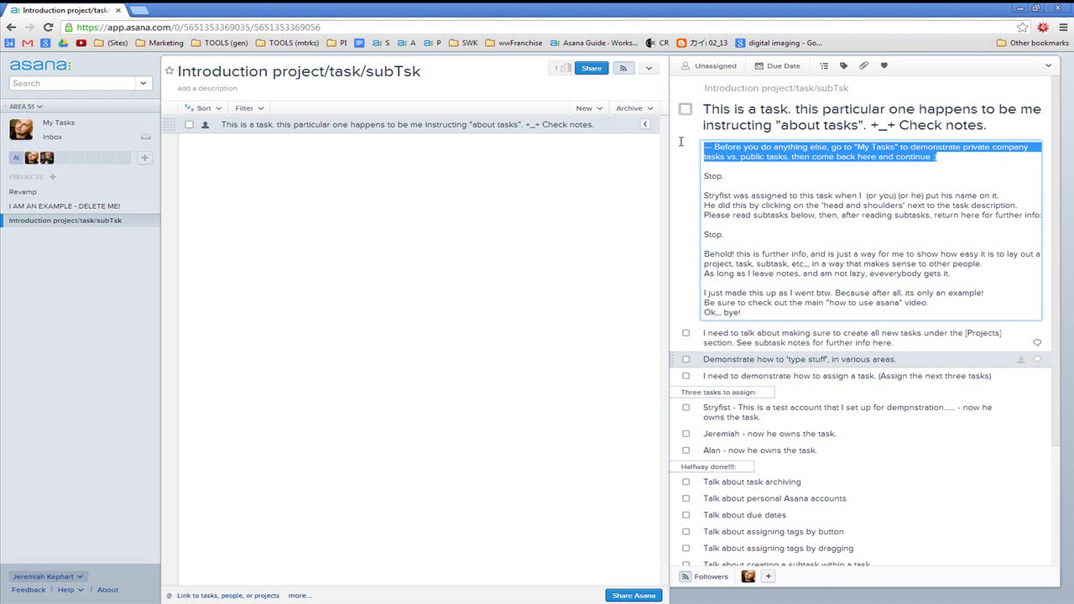
pyautogui.click(770, 170)
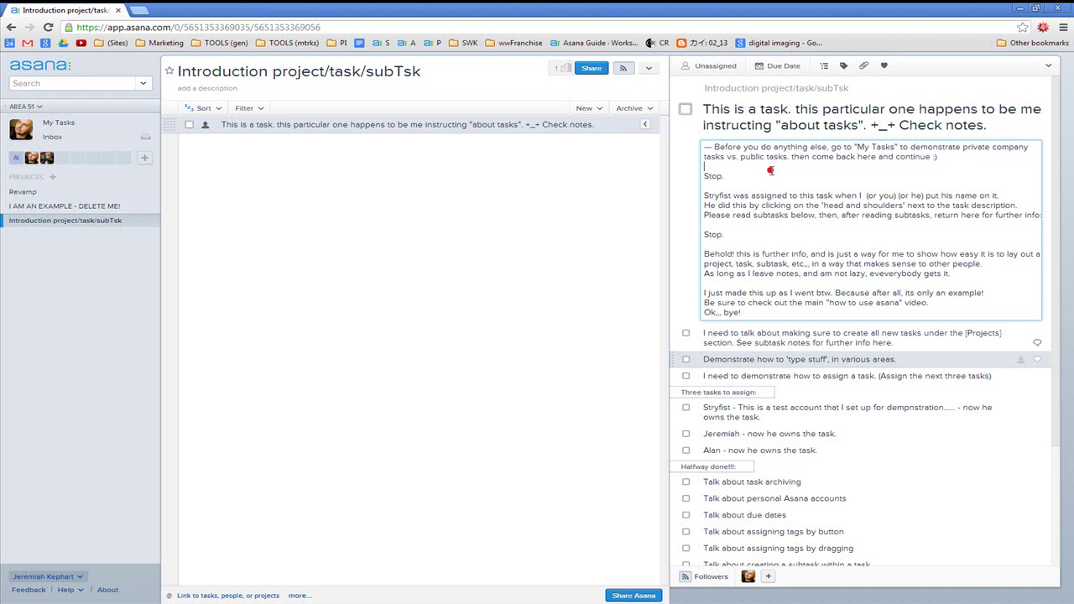
pyautogui.moveTo(963, 155); pyautogui.dragTo(689, 137)
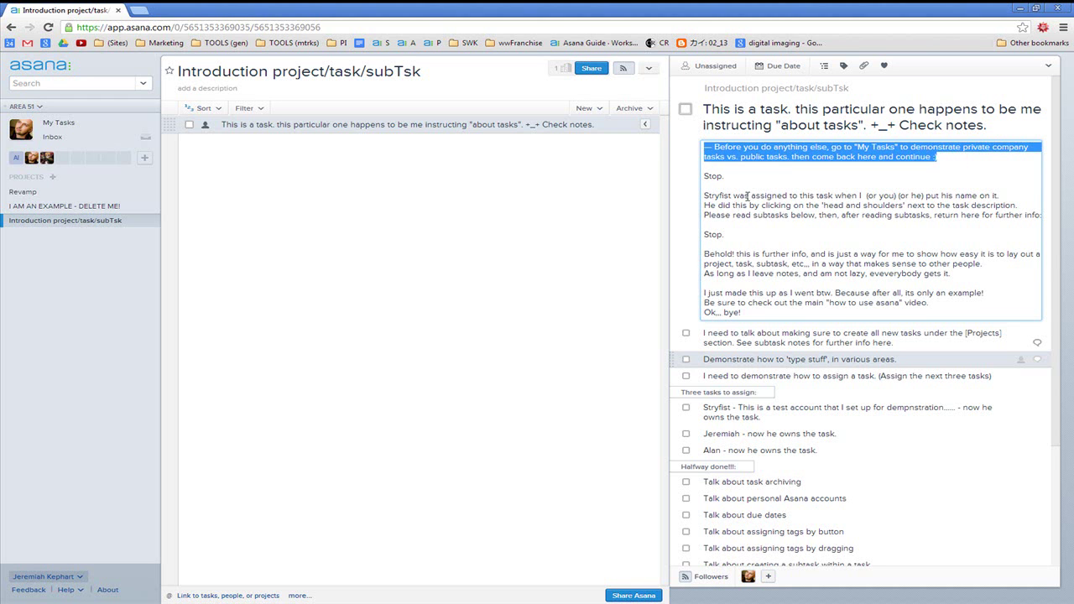
pyautogui.click(736, 169)
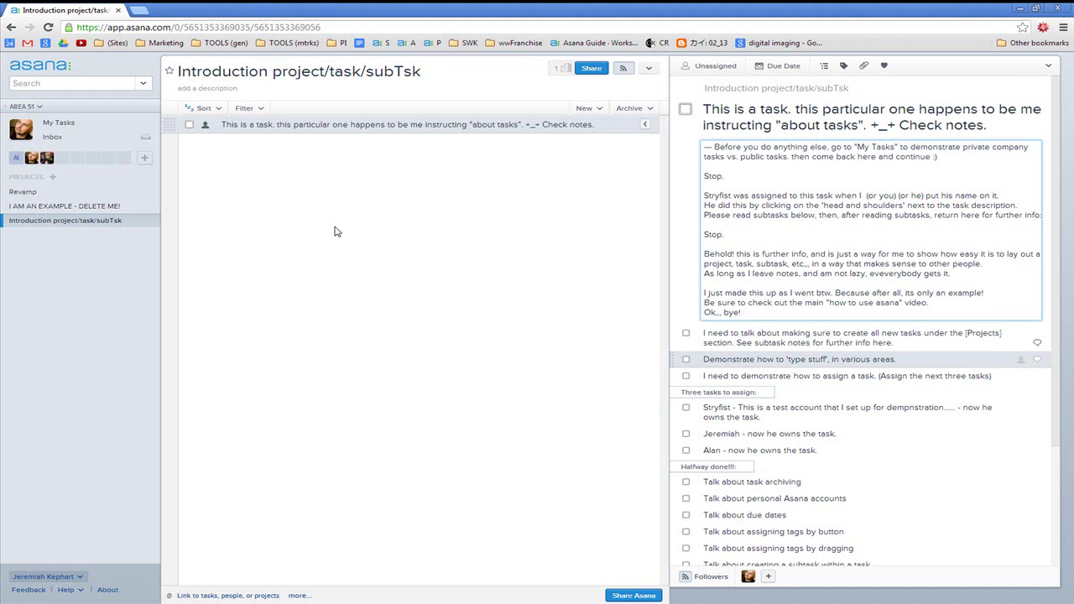
pyautogui.moveTo(896, 147); pyautogui.dragTo(857, 147)
# Open My Tasks and insert the missing space between "task" and "that" in task B's title
pyautogui.click(59, 122)
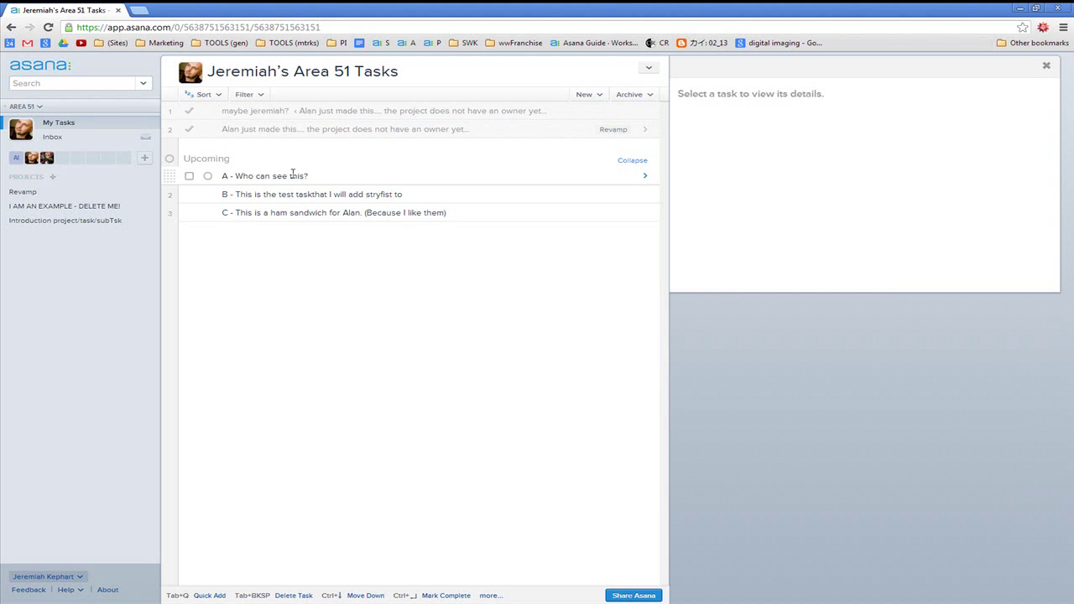
pyautogui.click(324, 176)
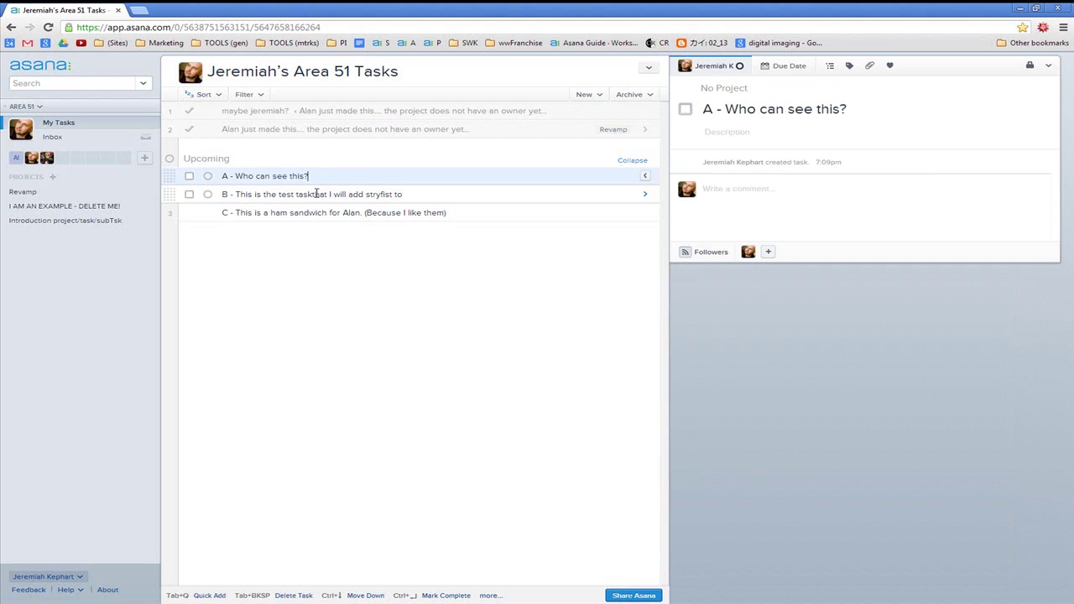
pyautogui.click(309, 194)
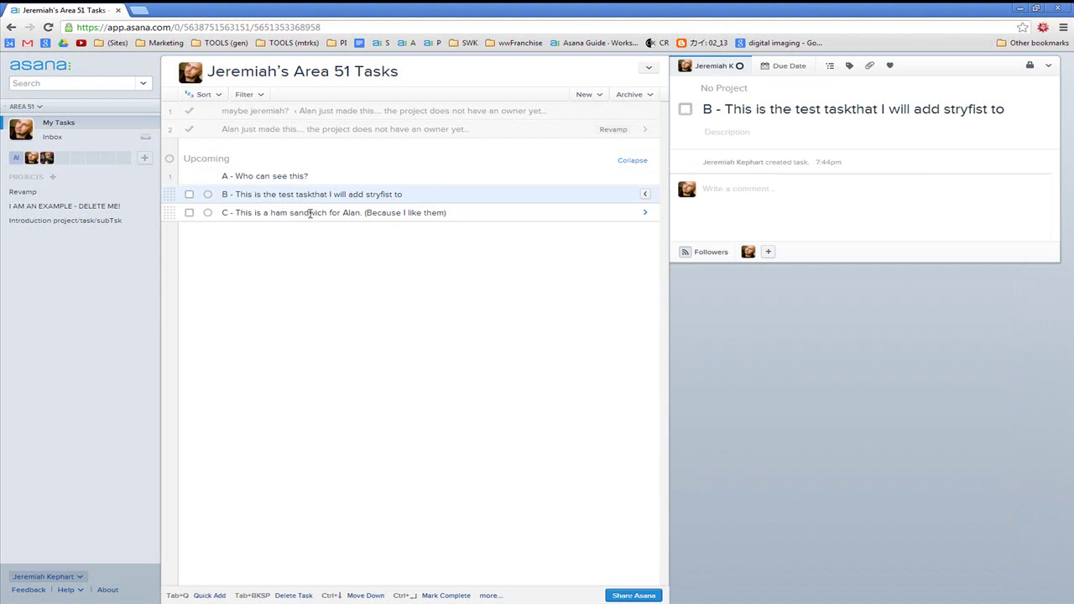
pyautogui.click(409, 194)
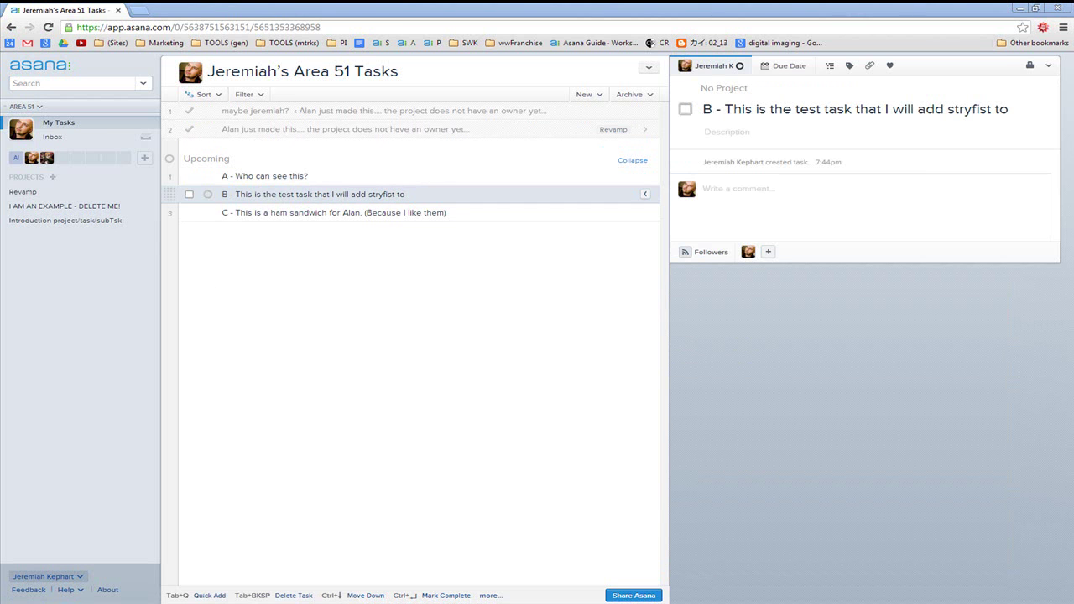
# View the "I AM AN EXAMPLE - DELETE ME!" project from the test account in Firefox, and return to Chrome
pyautogui.click(65, 232)
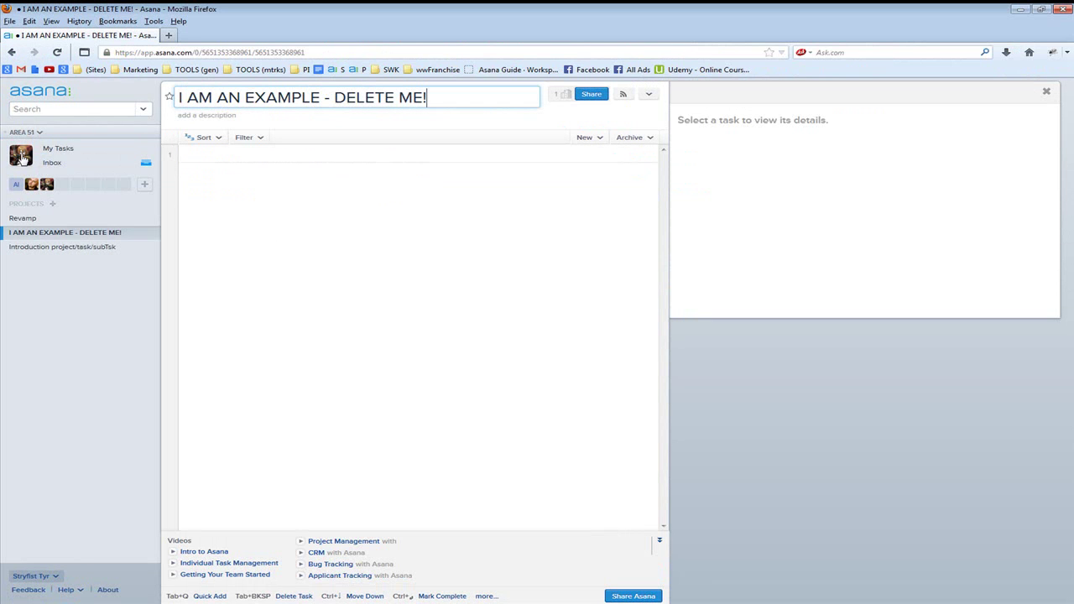
pyautogui.hotkey('alt', 'Tab')
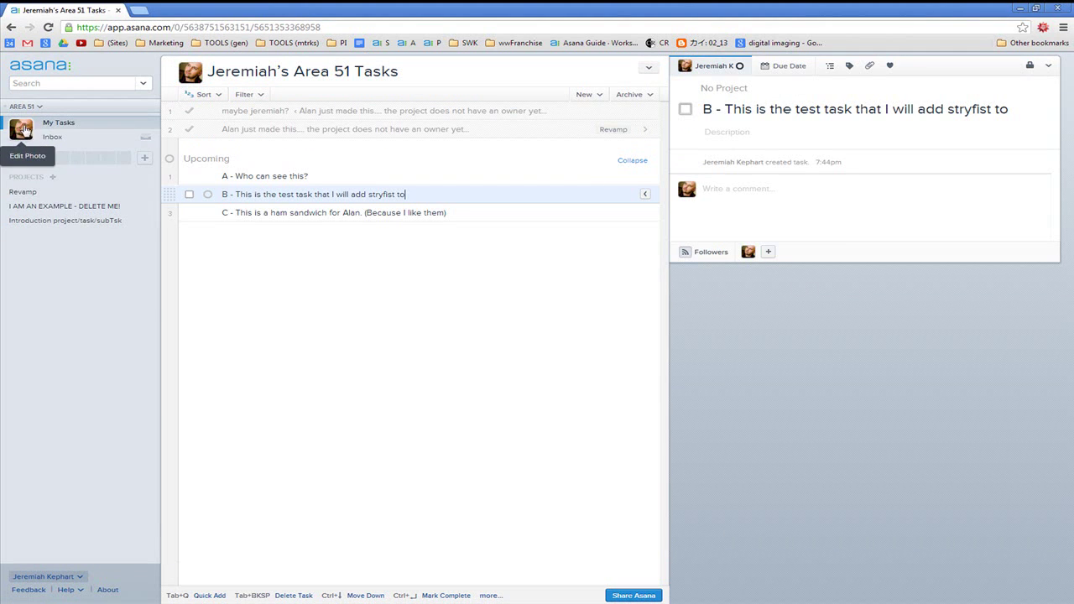
# Compare the test account's My Tasks list in Firefox with the main account's My Tasks list in Chrome
pyautogui.hotkey('alt', 'Tab')
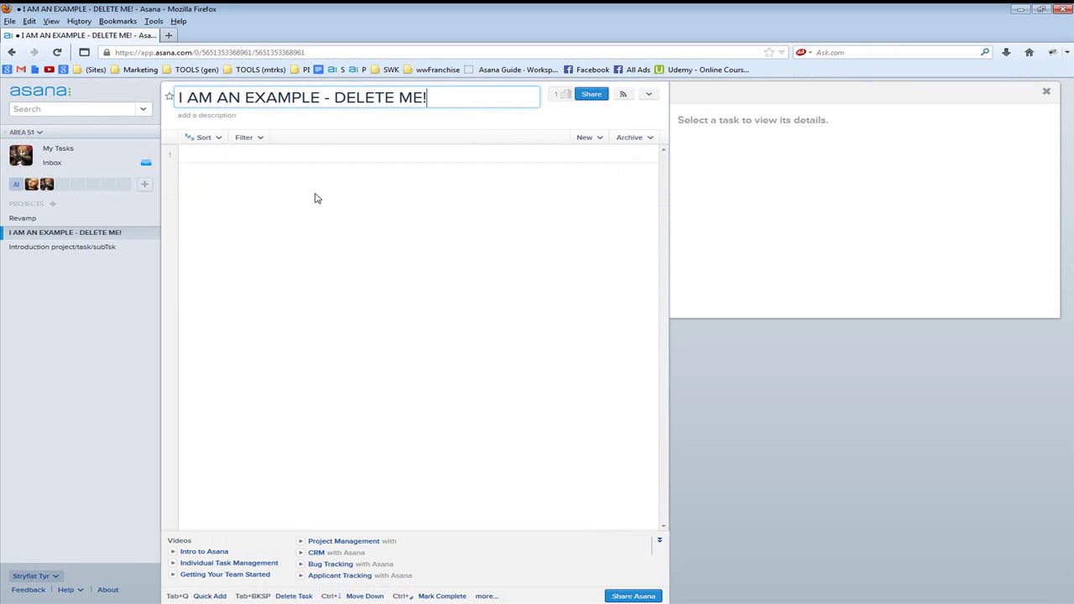
pyautogui.click(52, 90)
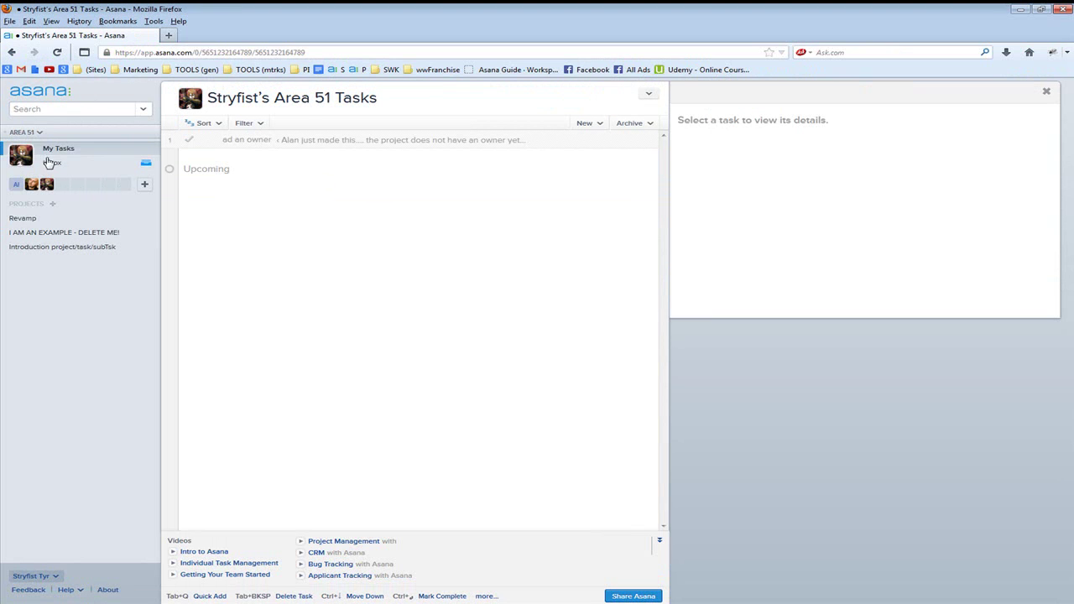
pyautogui.click(46, 149)
pyautogui.hotkey('alt', 'Tab')
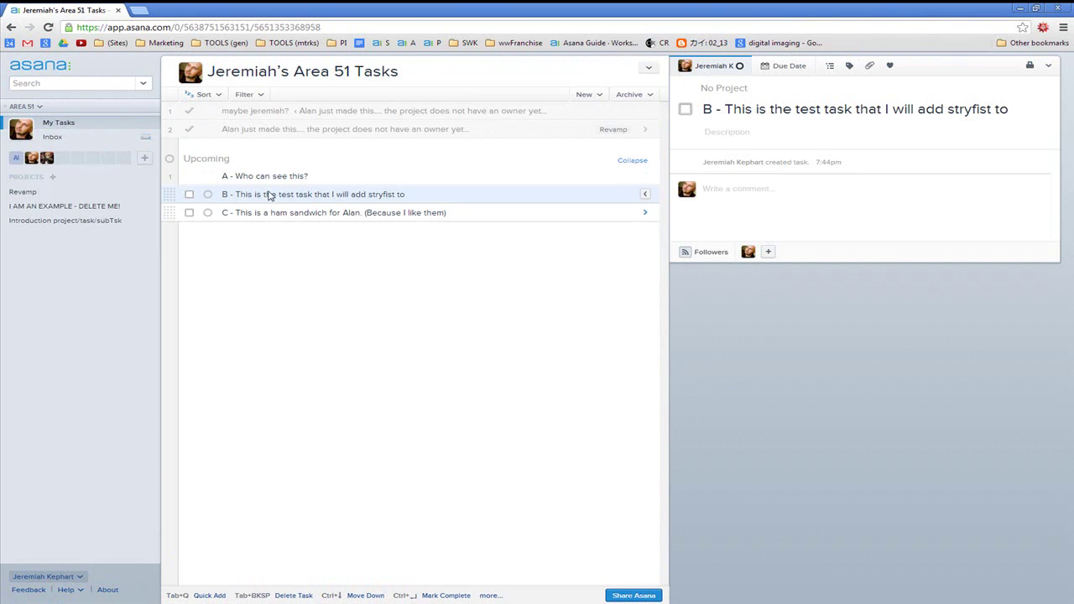
pyautogui.click(55, 123)
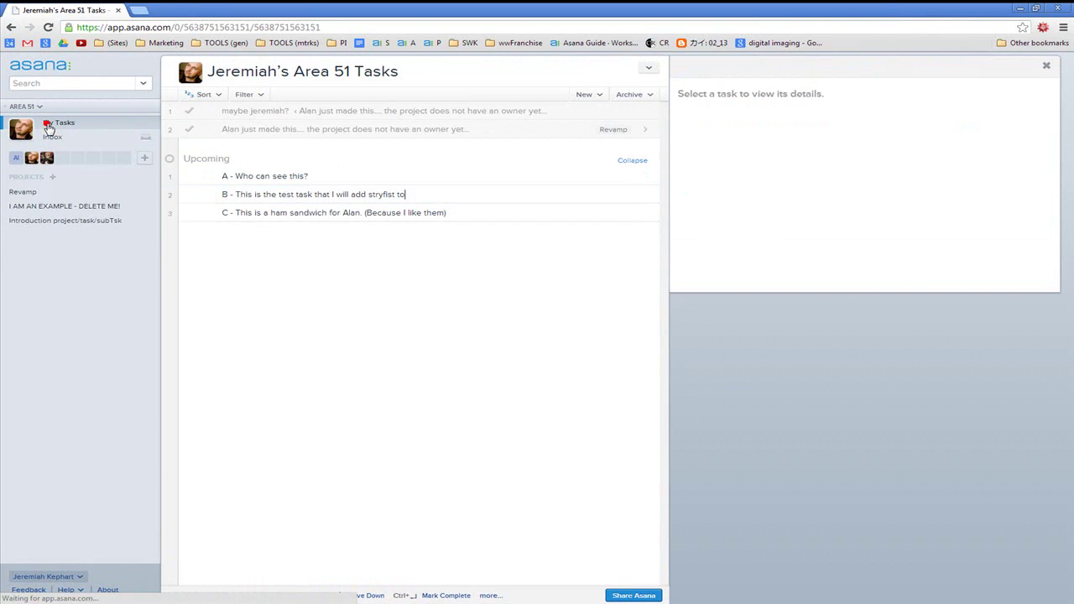
pyautogui.hotkey('alt', 'Tab')
pyautogui.click(59, 151)
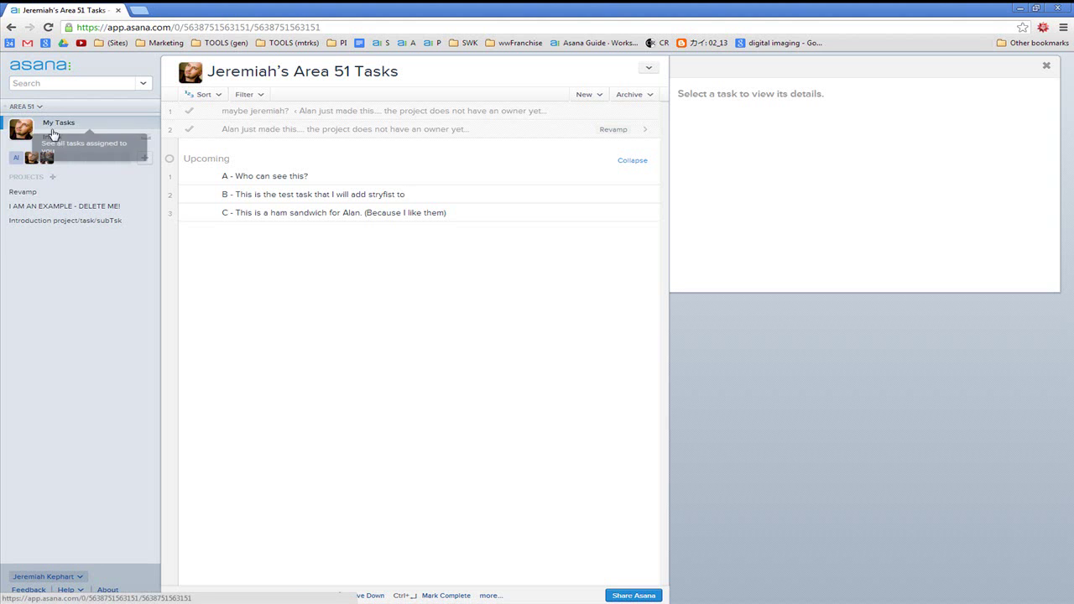
pyautogui.hotkey('alt', 'Tab')
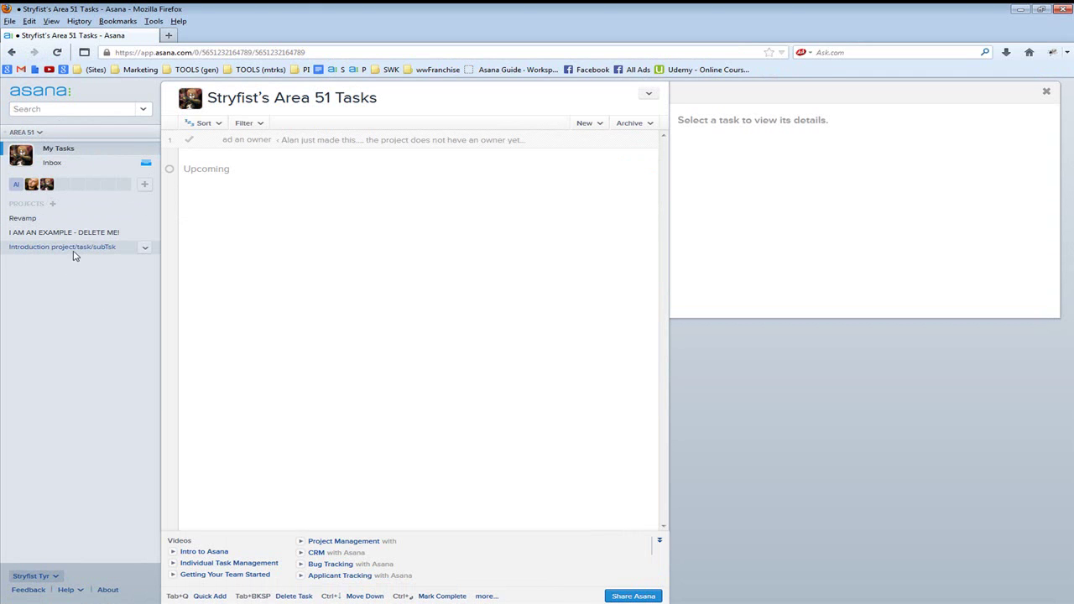
pyautogui.hotkey('alt', 'Tab')
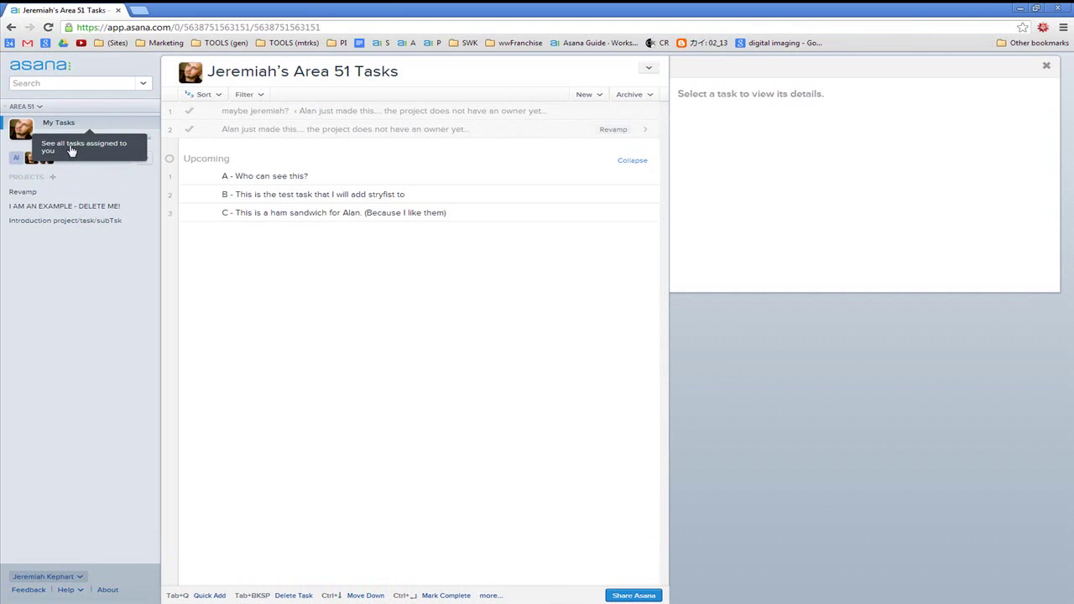
# Select task B in My Tasks and assign it to the test account
pyautogui.click(264, 176)
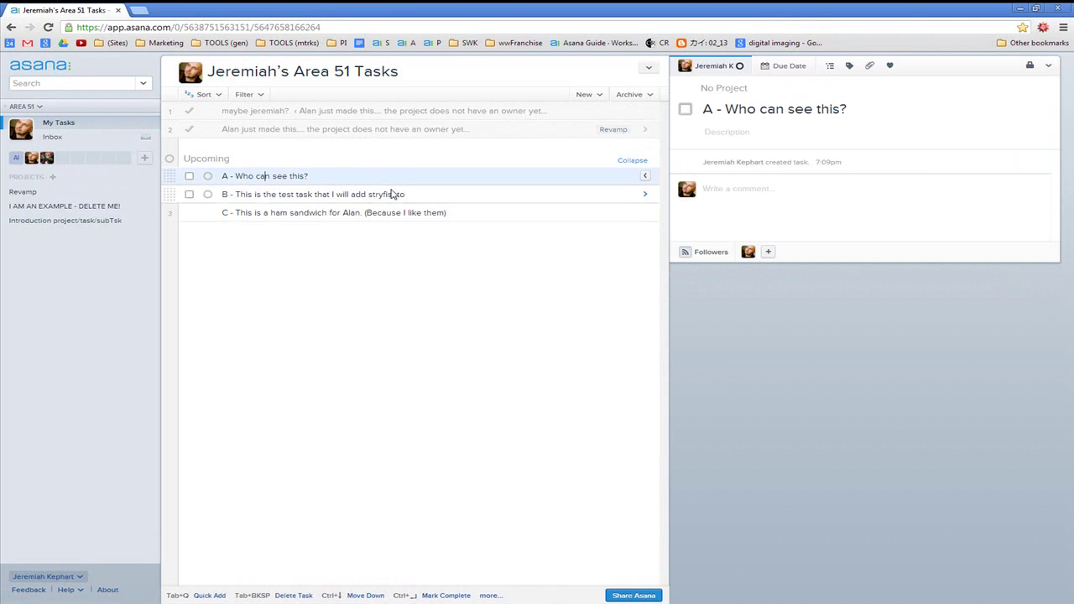
pyautogui.click(437, 191)
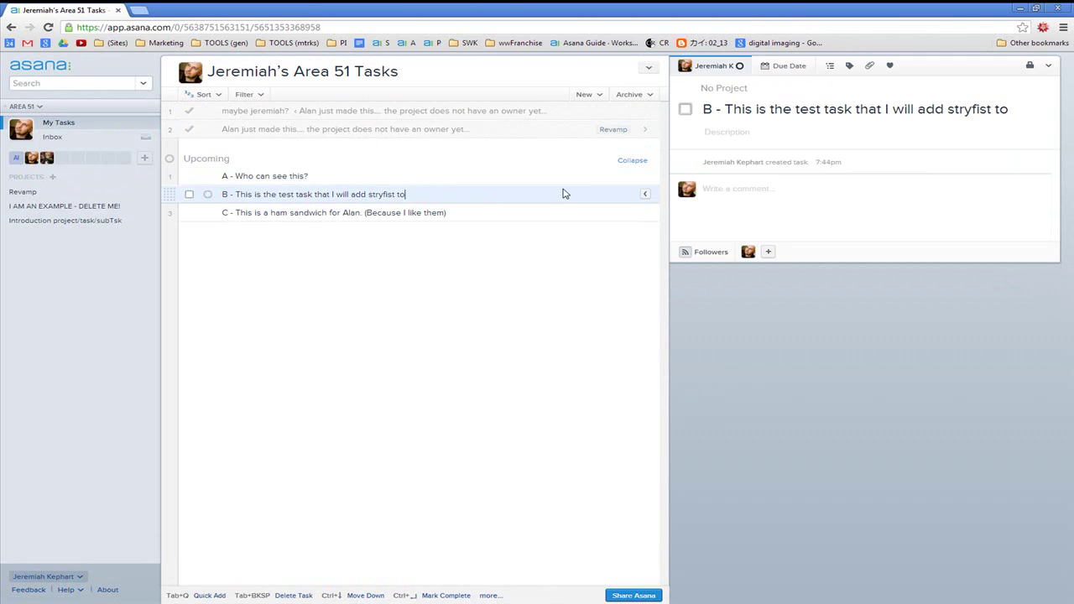
pyautogui.click(209, 196)
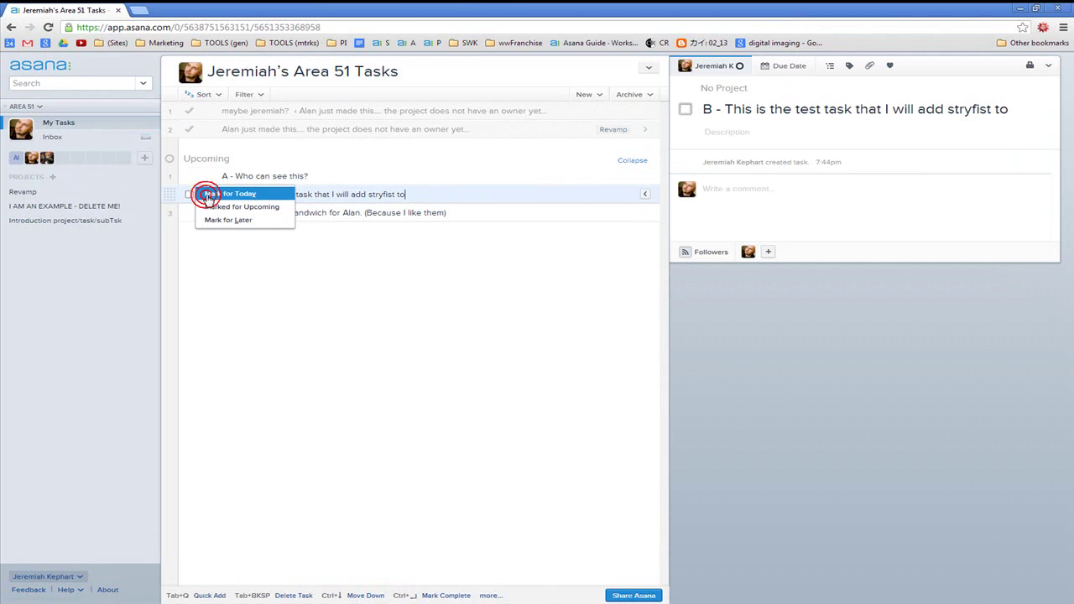
pyautogui.click(473, 194)
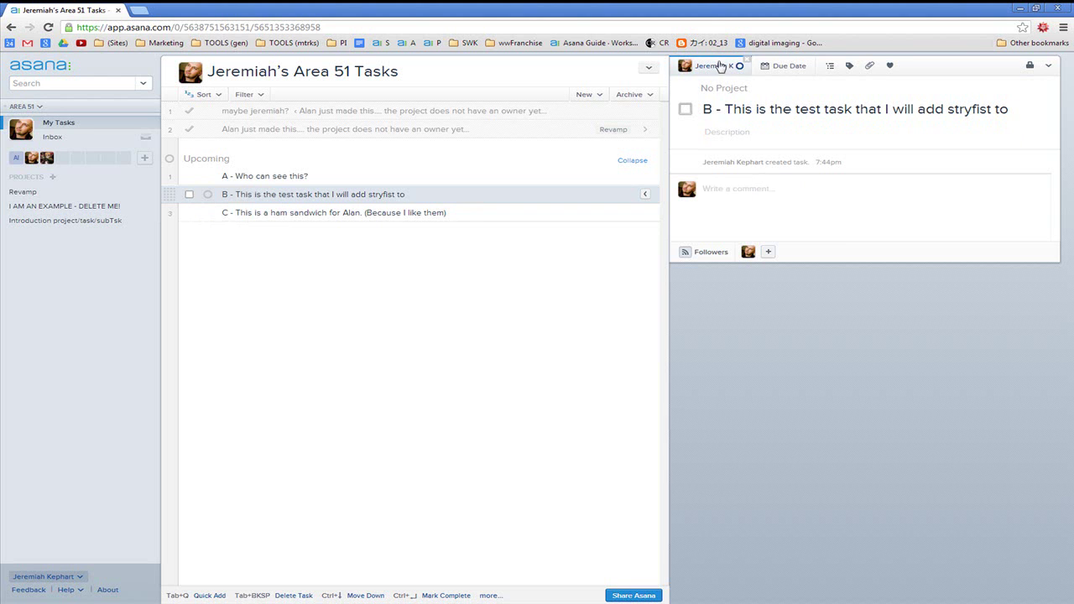
pyautogui.click(720, 67)
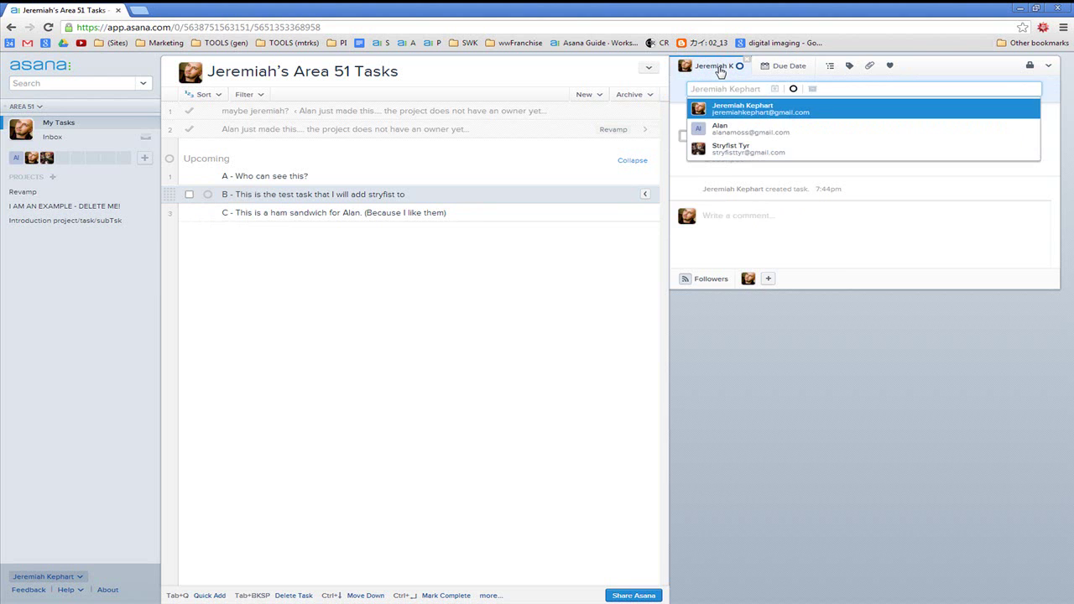
pyautogui.click(719, 147)
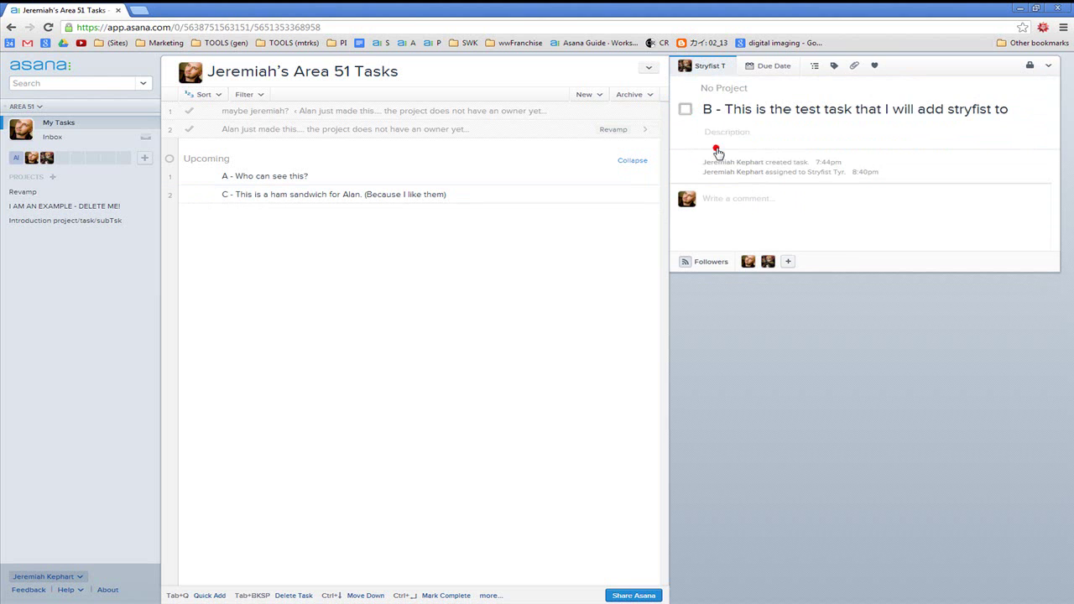
# Reassign task B to the other teammate and back to the test account
pyautogui.click(712, 68)
pyautogui.write('ala')
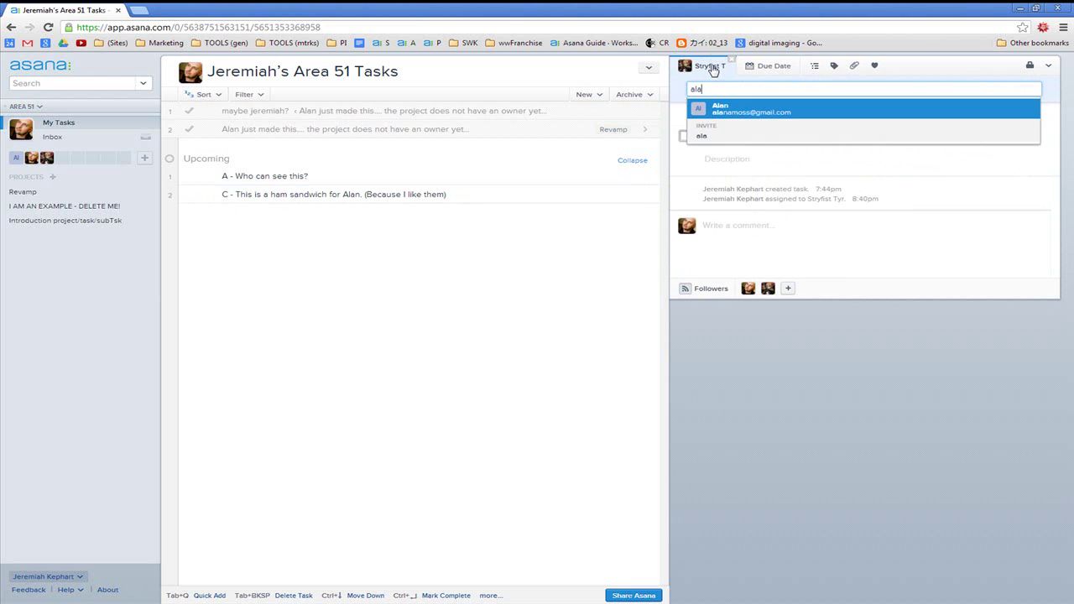
pyautogui.press('Return')
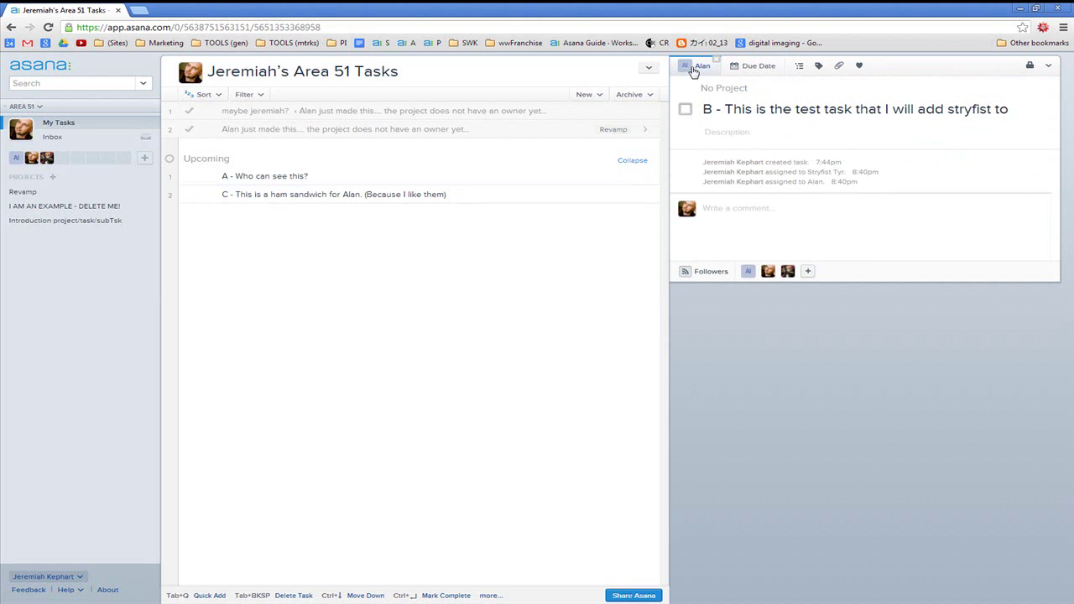
pyautogui.click(705, 67)
pyautogui.write('st')
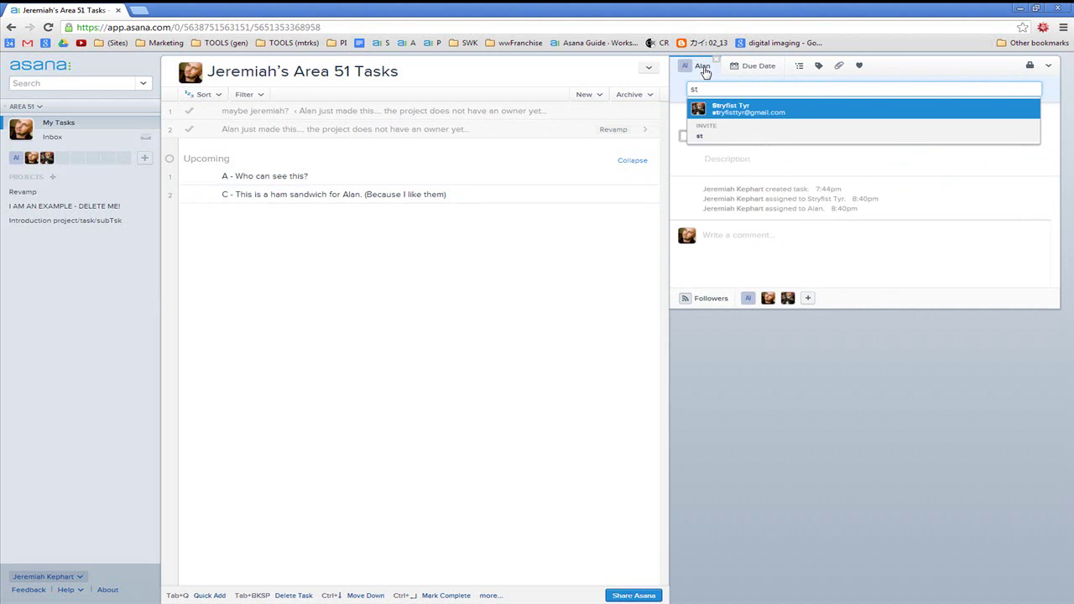
pyautogui.press('Return')
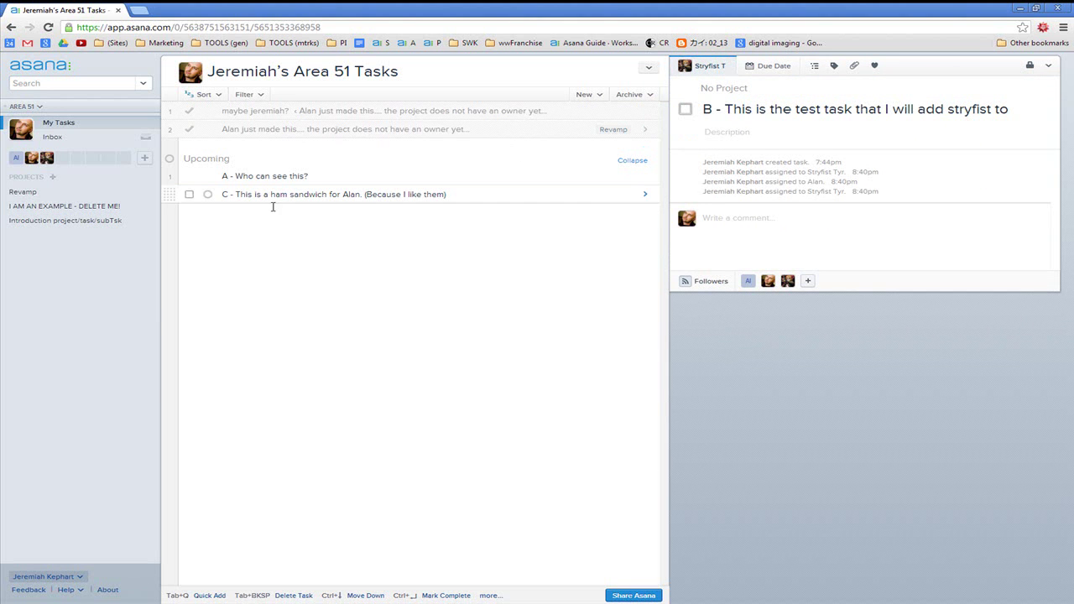
# Check for task B in the test account's My Tasks list in Firefox, and return to Chrome
pyautogui.hotkey('shift', 'Home')
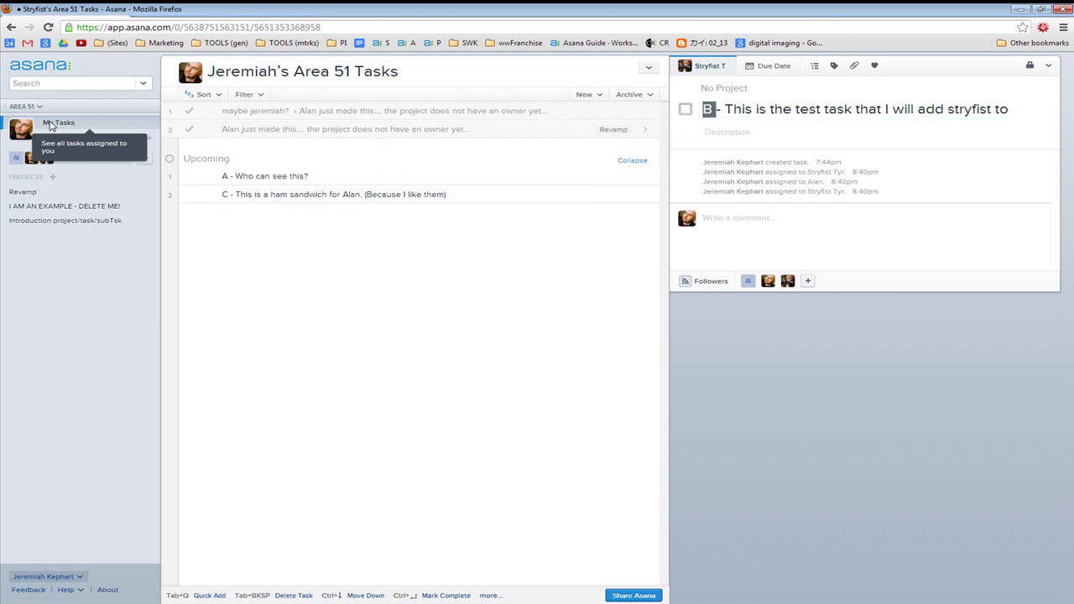
pyautogui.hotkey('alt', 'Tab')
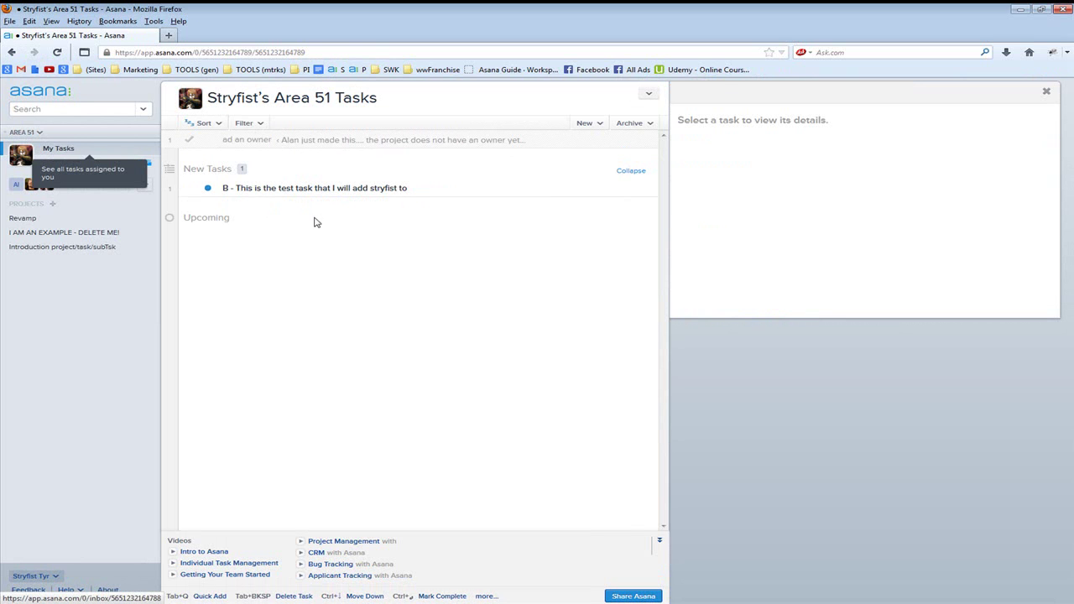
pyautogui.hotkey('alt', 'Tab')
pyautogui.hotkey('alt', 'Tab')
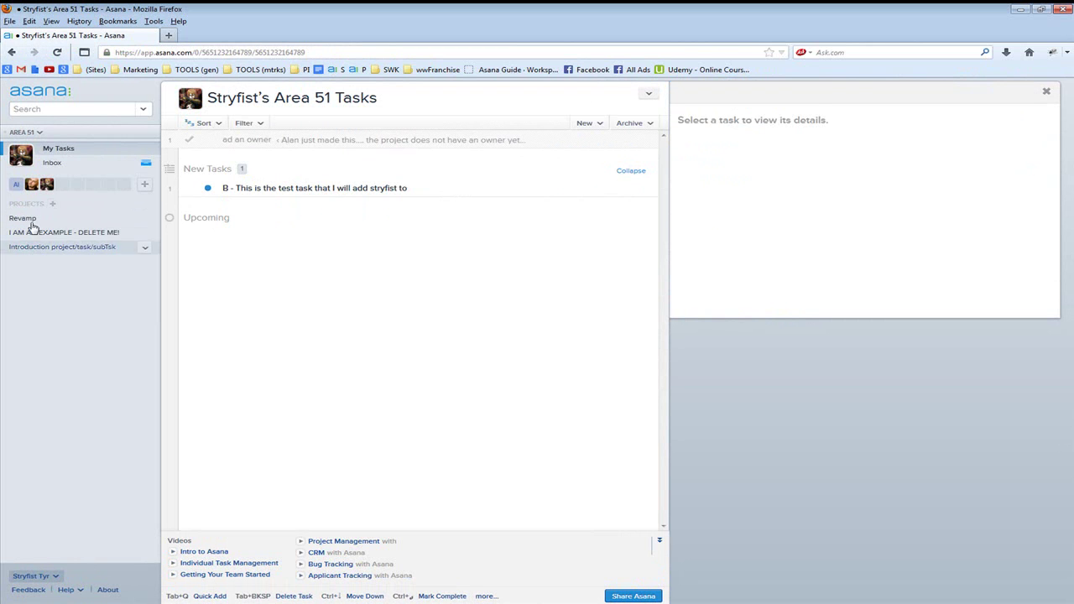
pyautogui.hotkey('alt', 'Tab')
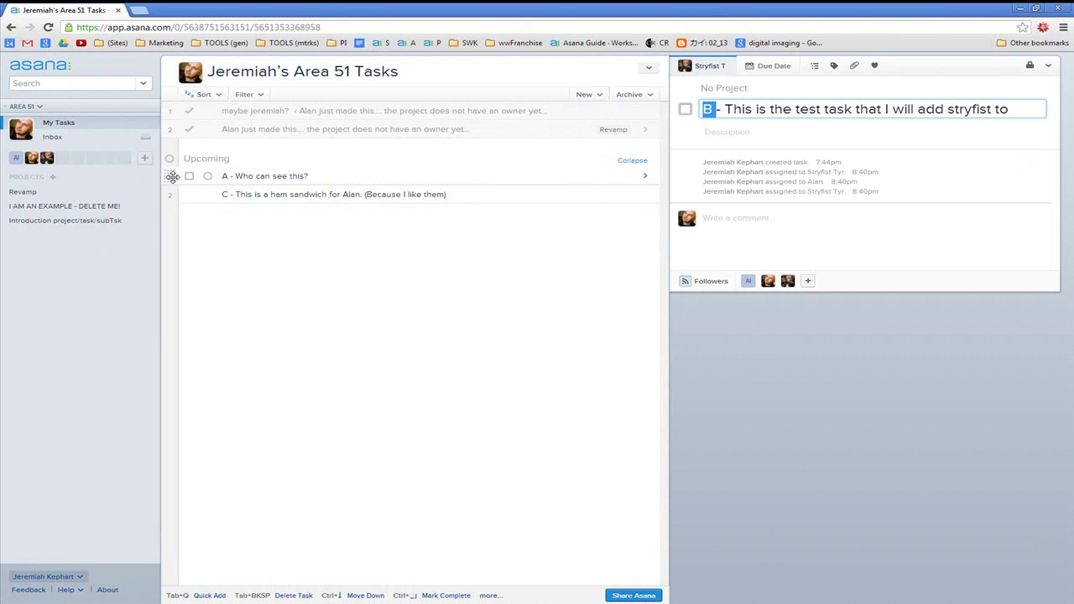
# Add task C from My Tasks to the Revamp project and open that project to view its tasks
pyautogui.click(33, 192)
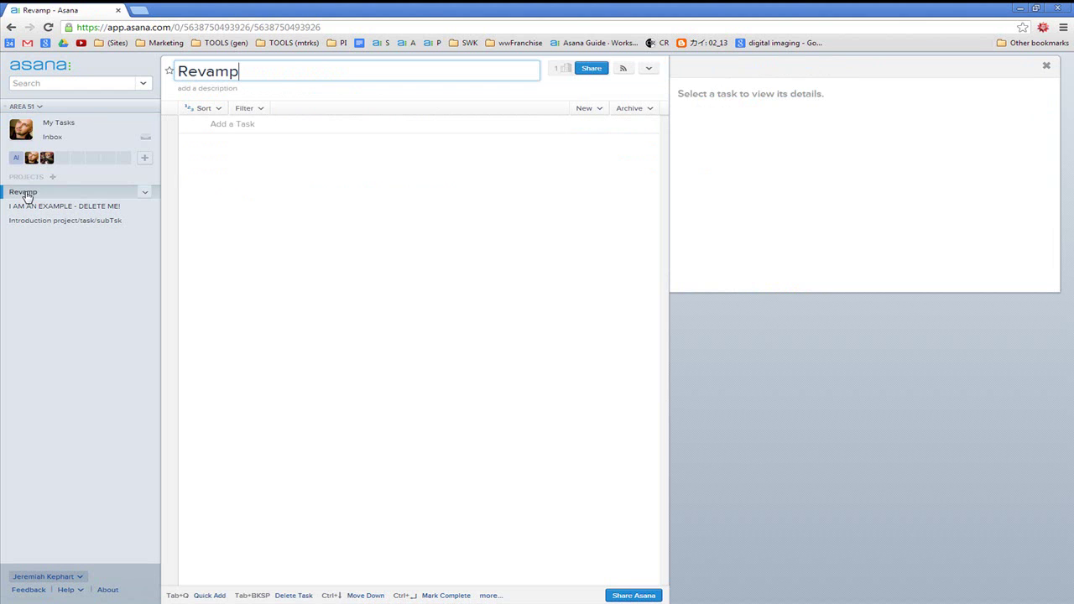
pyautogui.click(50, 124)
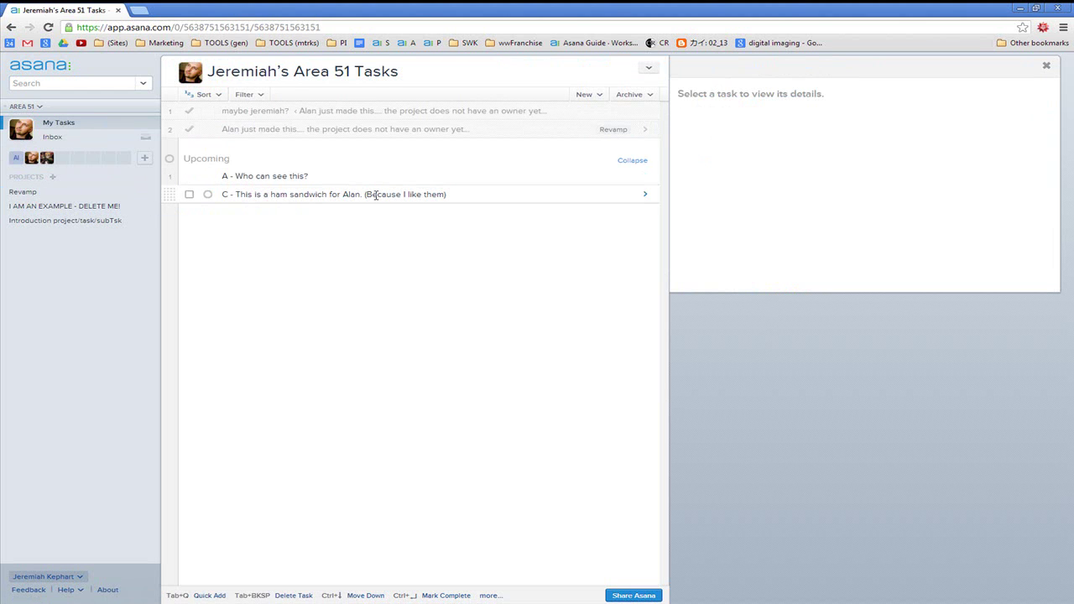
pyautogui.moveTo(450, 193); pyautogui.dragTo(39, 194)
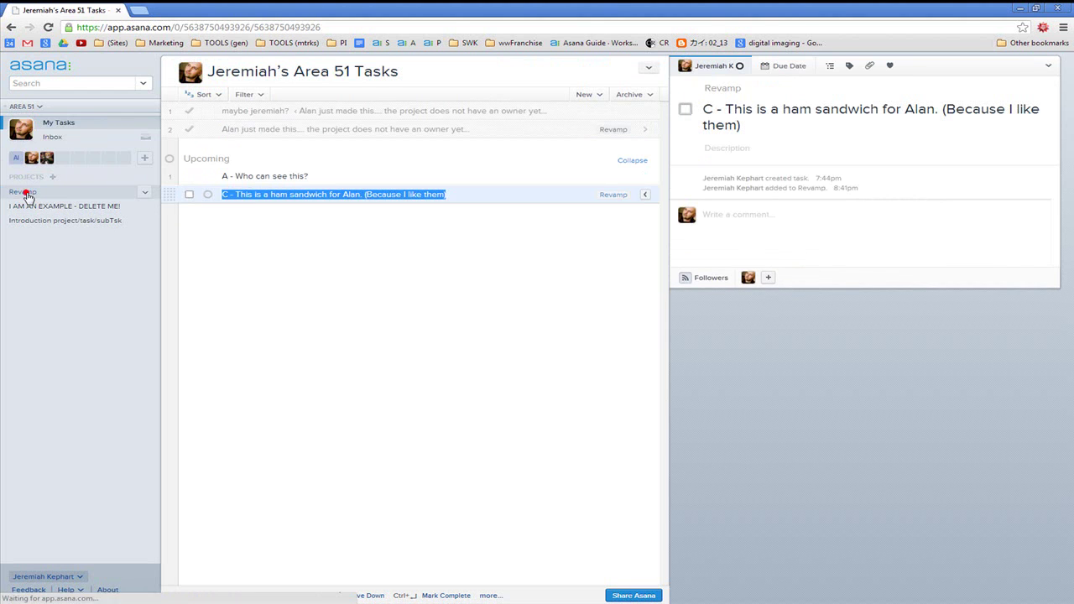
pyautogui.click(27, 194)
pyautogui.click(44, 207)
pyautogui.click(37, 194)
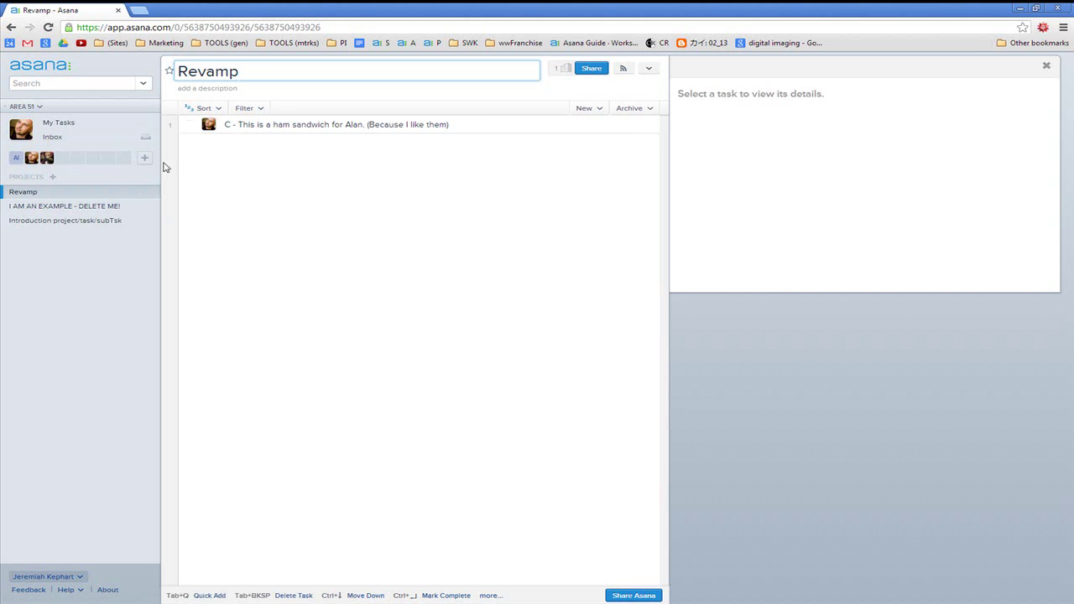
# Return to My Tasks and compare the project and privacy details of tasks C and A
pyautogui.click(65, 126)
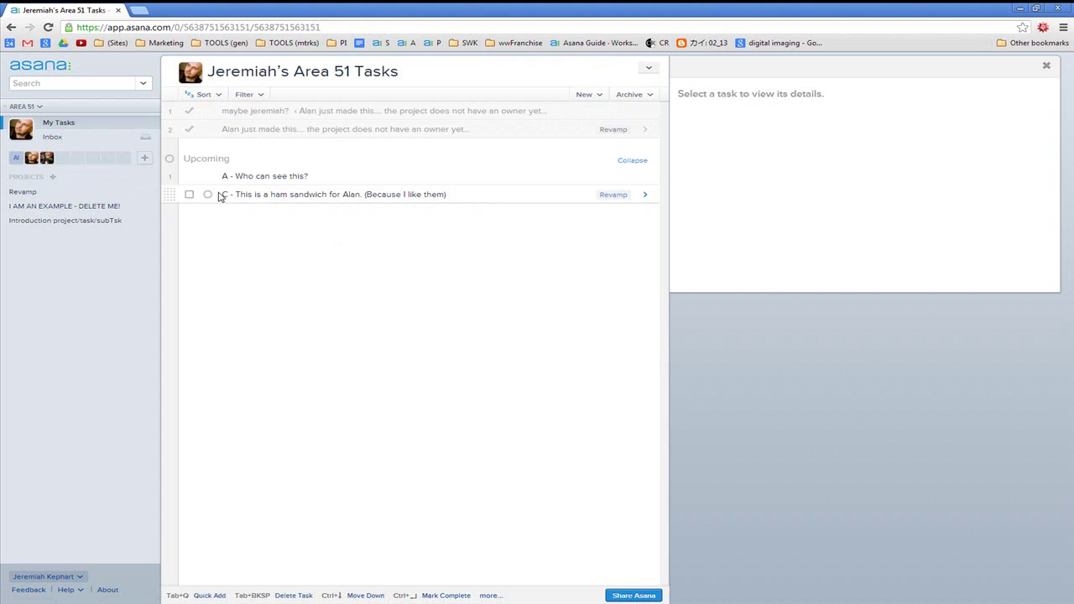
pyautogui.click(469, 195)
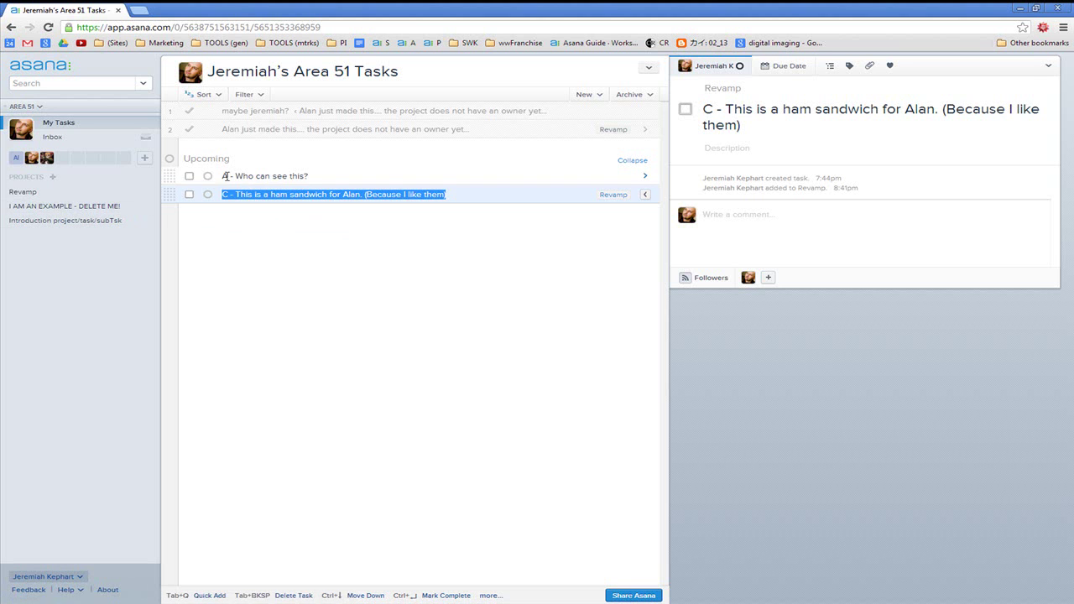
pyautogui.moveTo(224, 175); pyautogui.dragTo(326, 175)
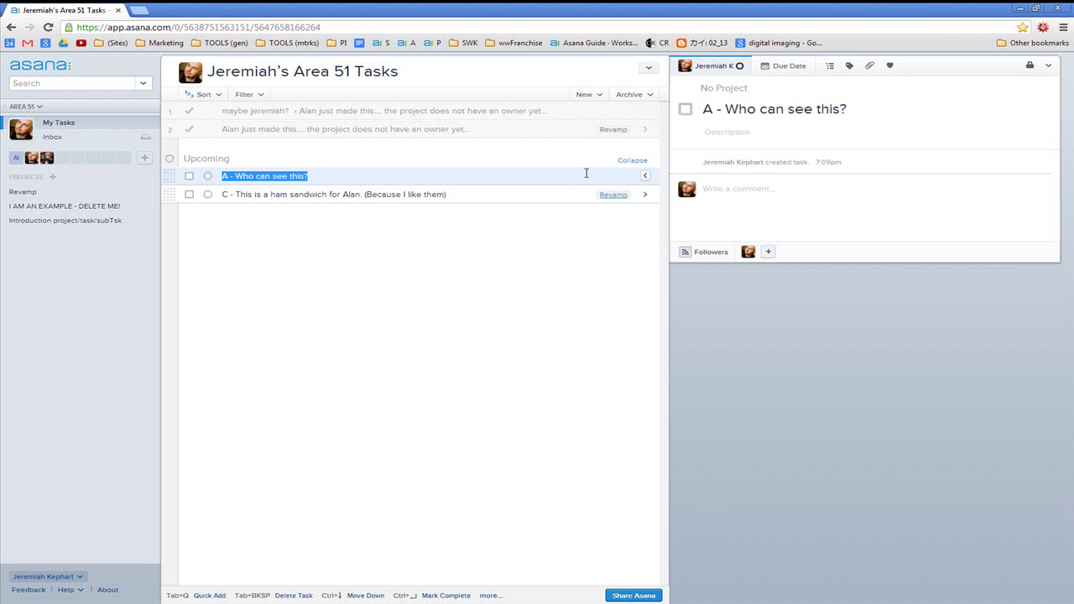
pyautogui.moveTo(301, 179); pyautogui.dragTo(223, 179)
# Open the task in the "Introduction project/task/subTsk" project and highlight "My Tasks" in its description
pyautogui.click(22, 223)
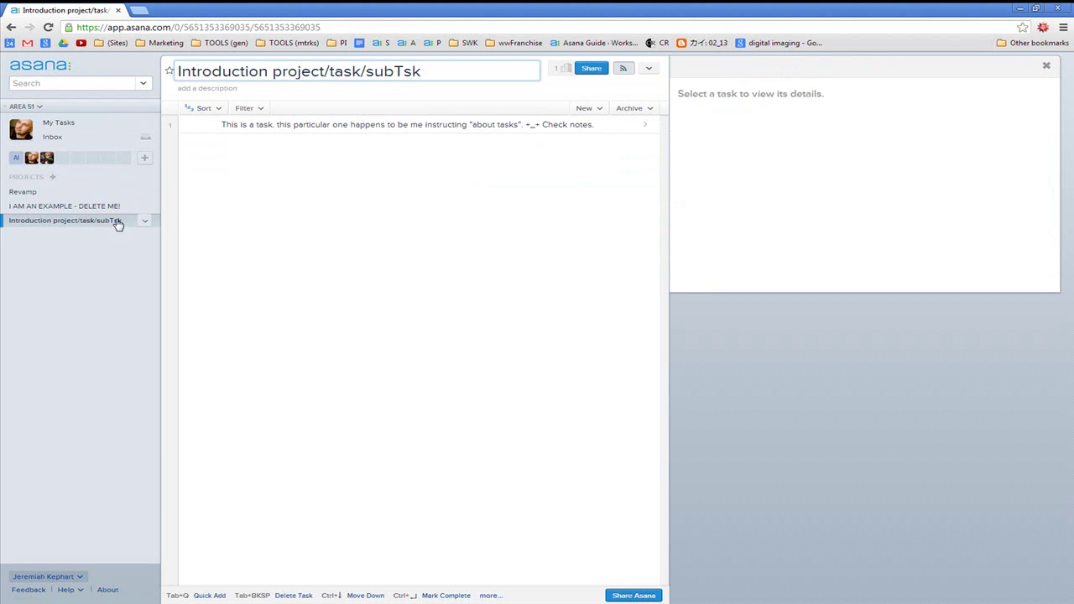
pyautogui.click(454, 124)
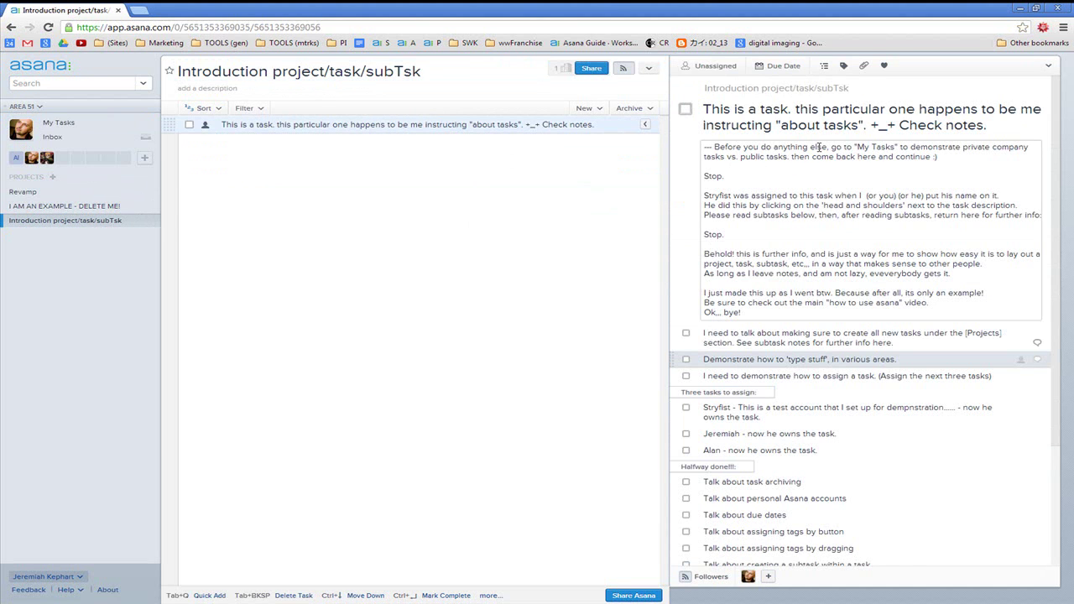
pyautogui.moveTo(856, 149); pyautogui.dragTo(892, 145)
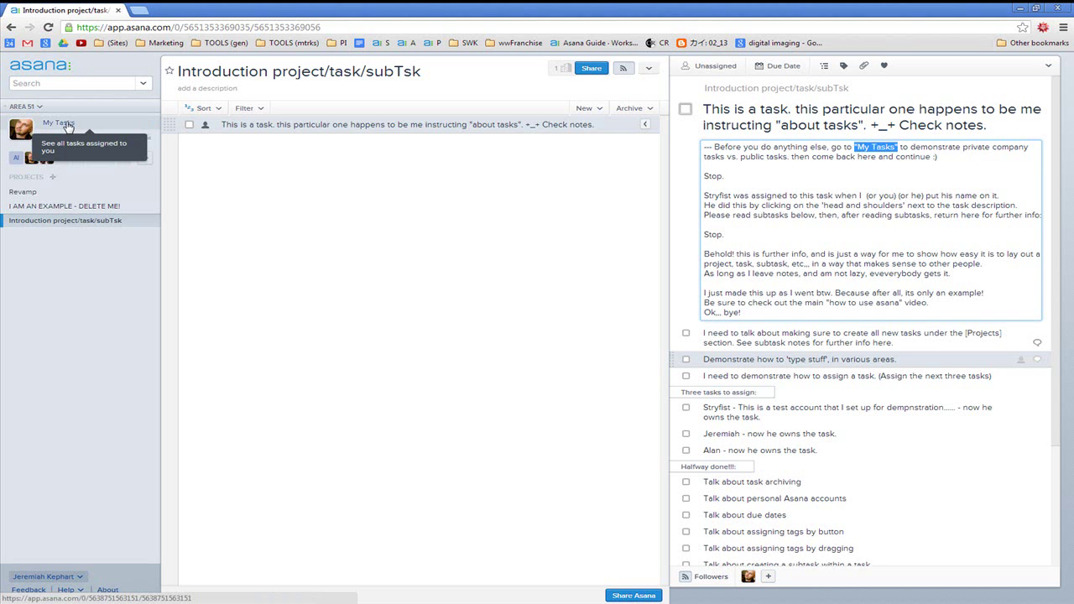
# Add "- Completed by" with the account owner's first name and an exclamation mark after the first "Stop." in the description
pyautogui.click(844, 175)
pyautogui.moveTo(734, 178); pyautogui.dragTo(686, 178)
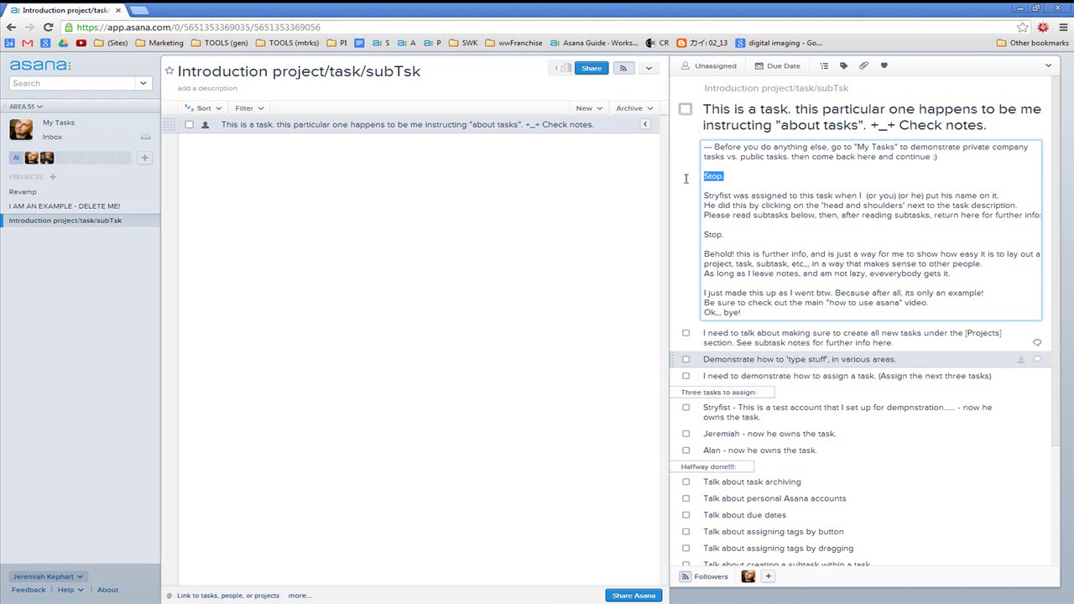
pyautogui.click(739, 169)
pyautogui.moveTo(828, 176); pyautogui.dragTo(729, 176)
pyautogui.click(770, 195)
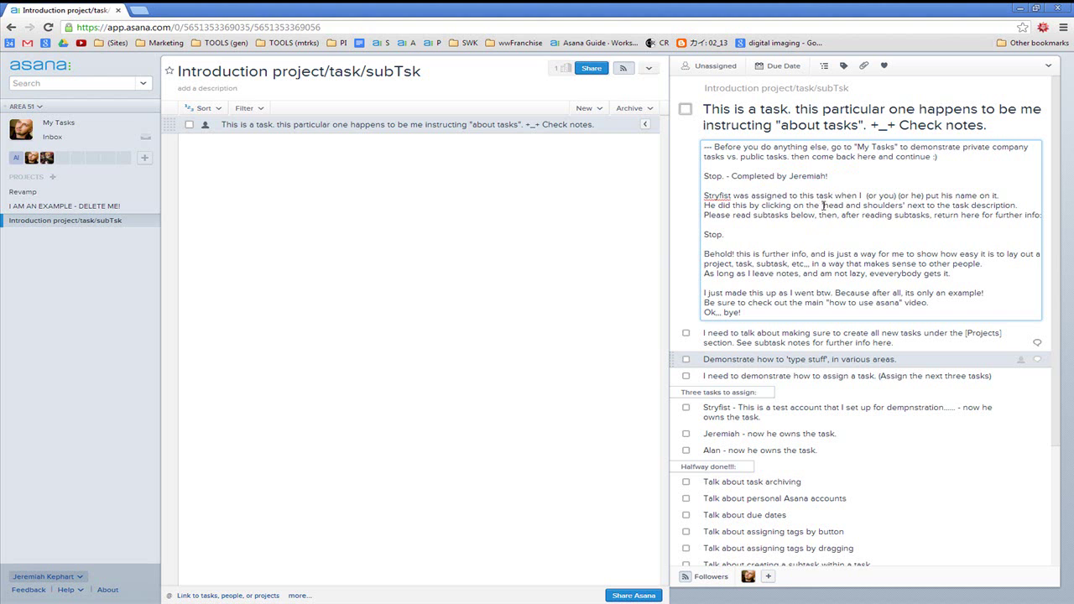
# Read the completion note and the description's paragraph about the test account's assignment, highlighting the text
pyautogui.moveTo(827, 176); pyautogui.dragTo(682, 173)
pyautogui.click(747, 177)
pyautogui.moveTo(828, 175); pyautogui.dragTo(734, 178)
pyautogui.click(734, 206)
pyautogui.moveTo(858, 195); pyautogui.dragTo(1007, 192)
pyautogui.click(874, 223)
pyautogui.doubleClick(740, 195)
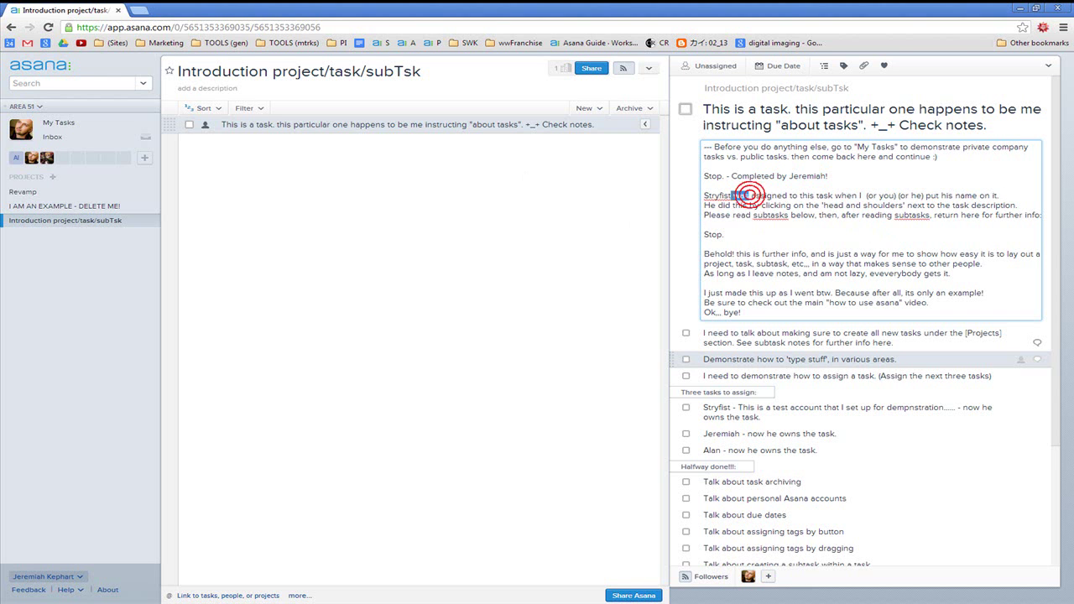
# Assign the project's "about tasks" task to the test account
pyautogui.click(205, 127)
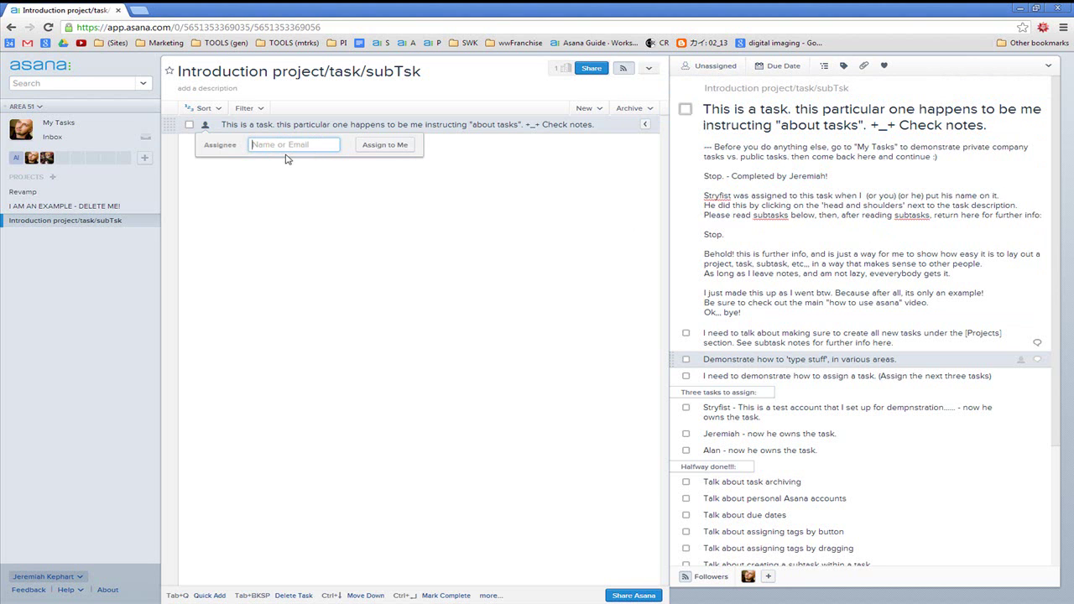
pyautogui.write('stry')
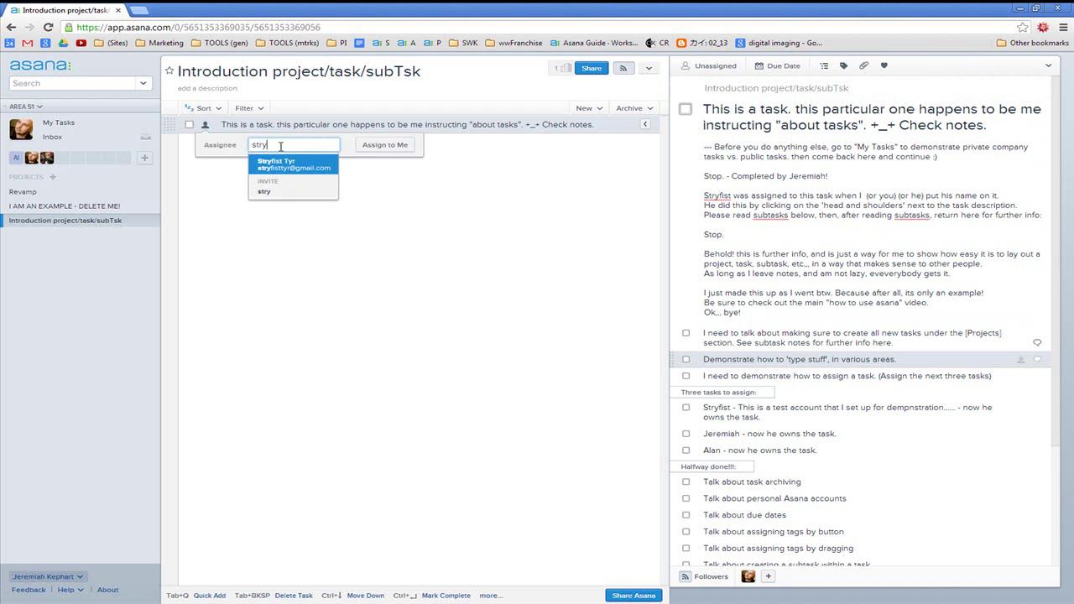
pyautogui.press('Return')
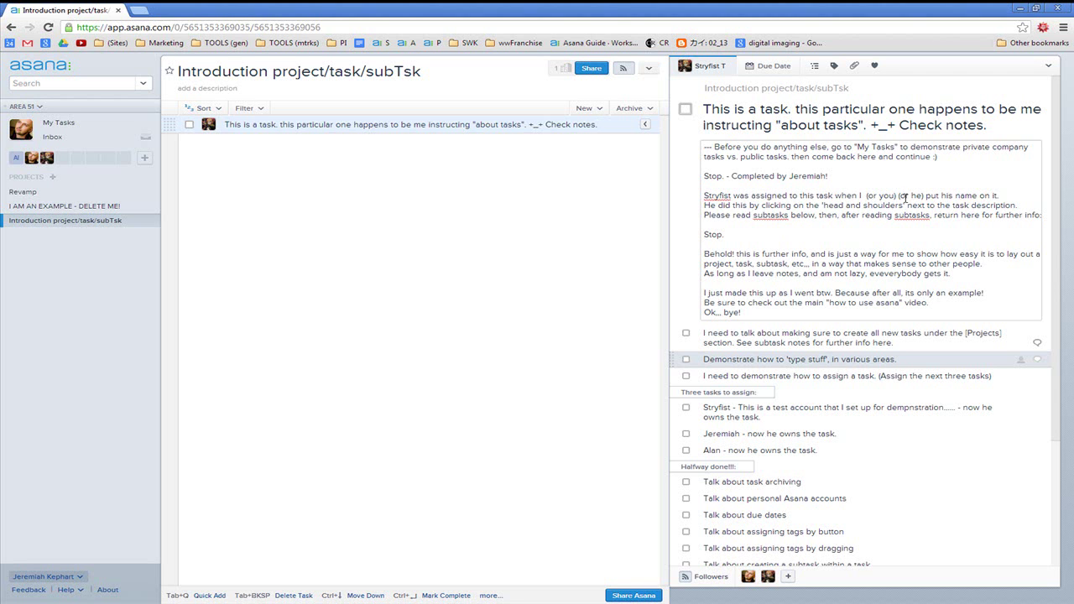
# Read the description's lines on how the assignee was put on the task, highlighting the text
pyautogui.moveTo(928, 195); pyautogui.dragTo(1011, 196)
pyautogui.click(710, 211)
pyautogui.doubleClick(710, 205)
pyautogui.moveTo(733, 204); pyautogui.dragTo(783, 203)
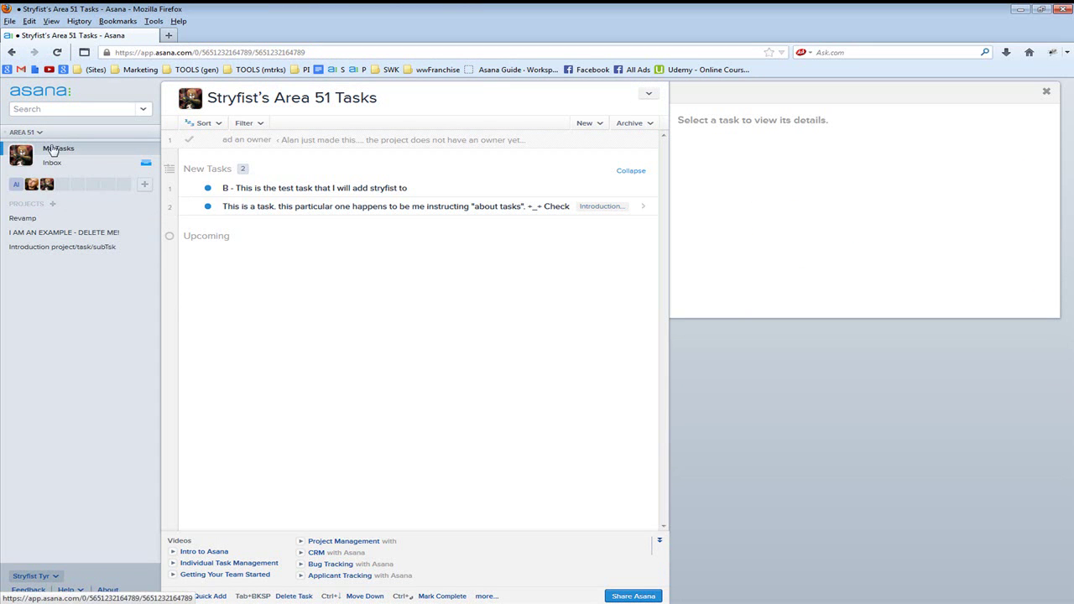
# In the test account's Firefox session, open "Introduction project/task/subTsk" and reassign its task to the account owner
pyautogui.click(34, 250)
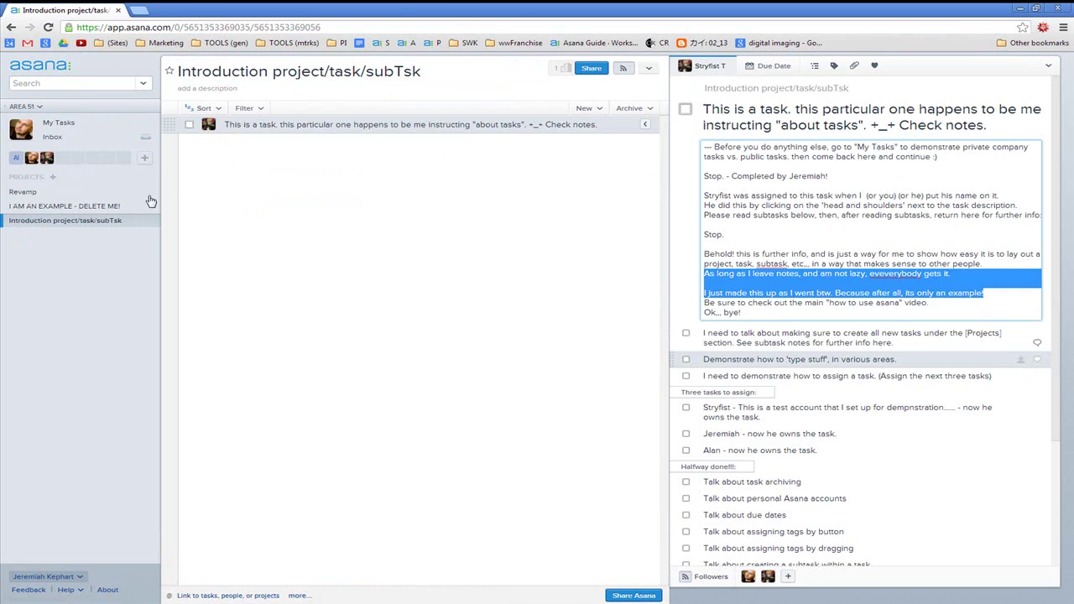
pyautogui.click(70, 134)
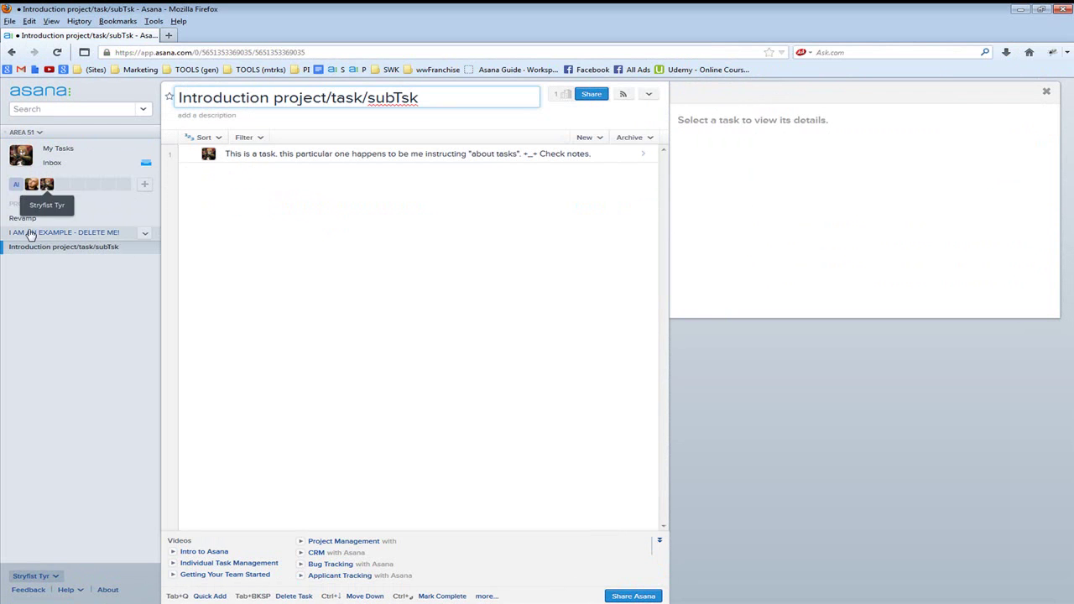
pyautogui.click(208, 155)
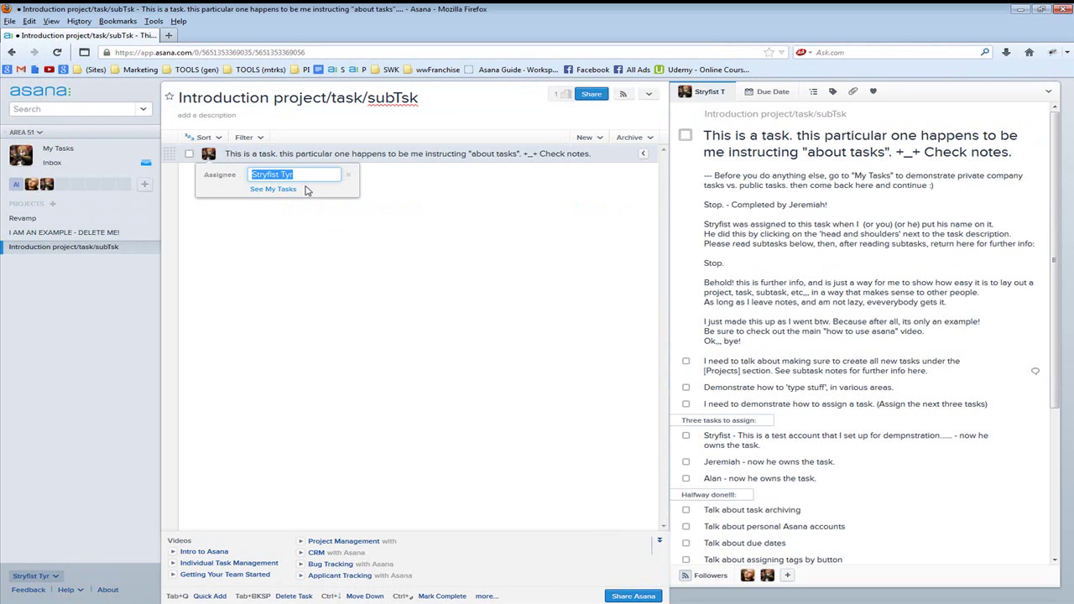
pyautogui.write('jere')
pyautogui.press('Return')
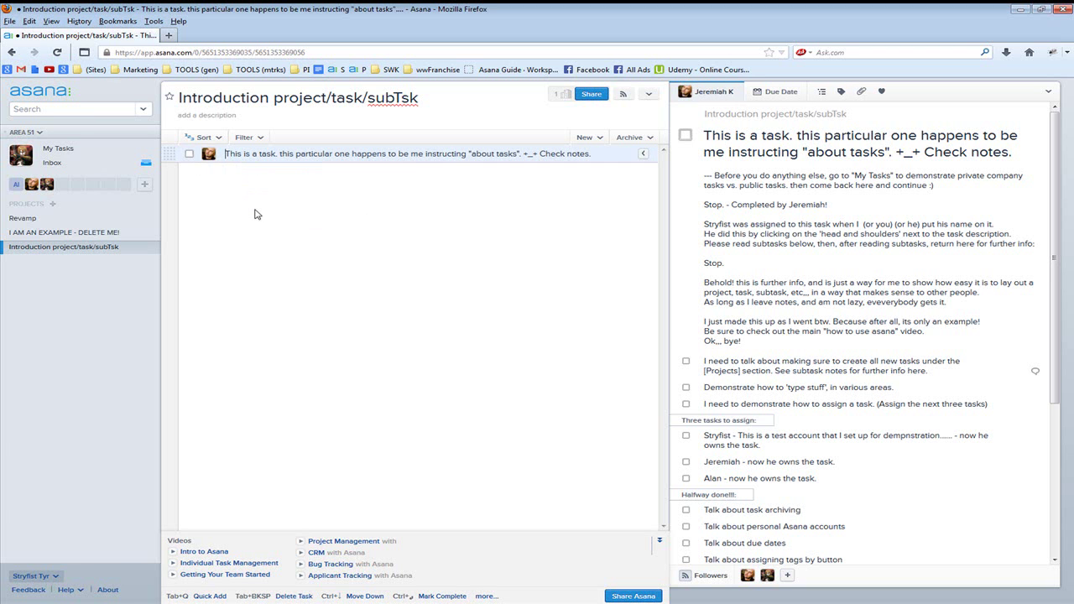
pyautogui.click(209, 155)
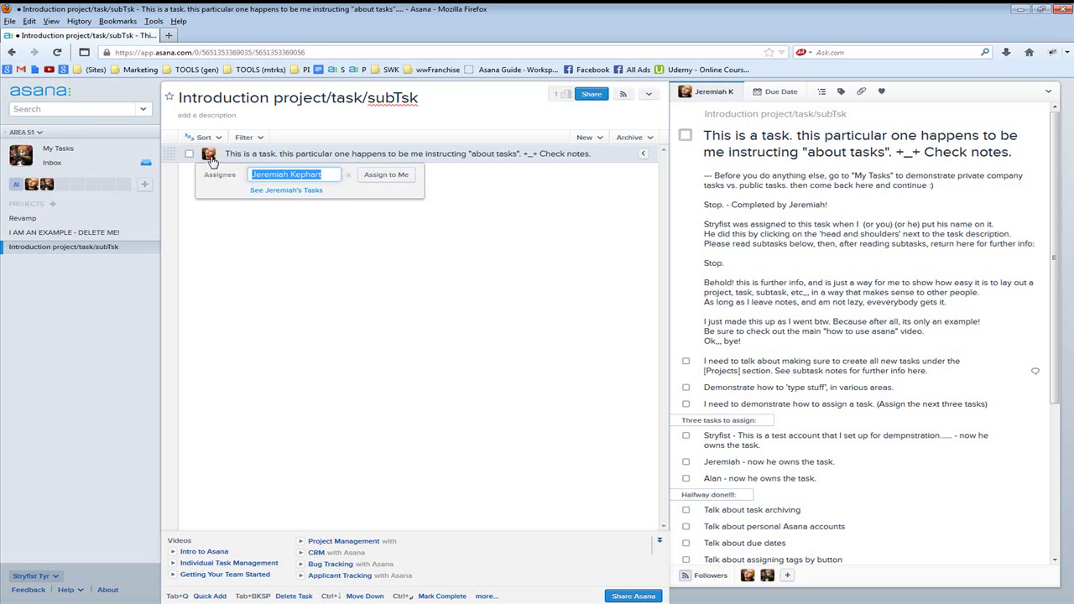
pyautogui.press('Escape')
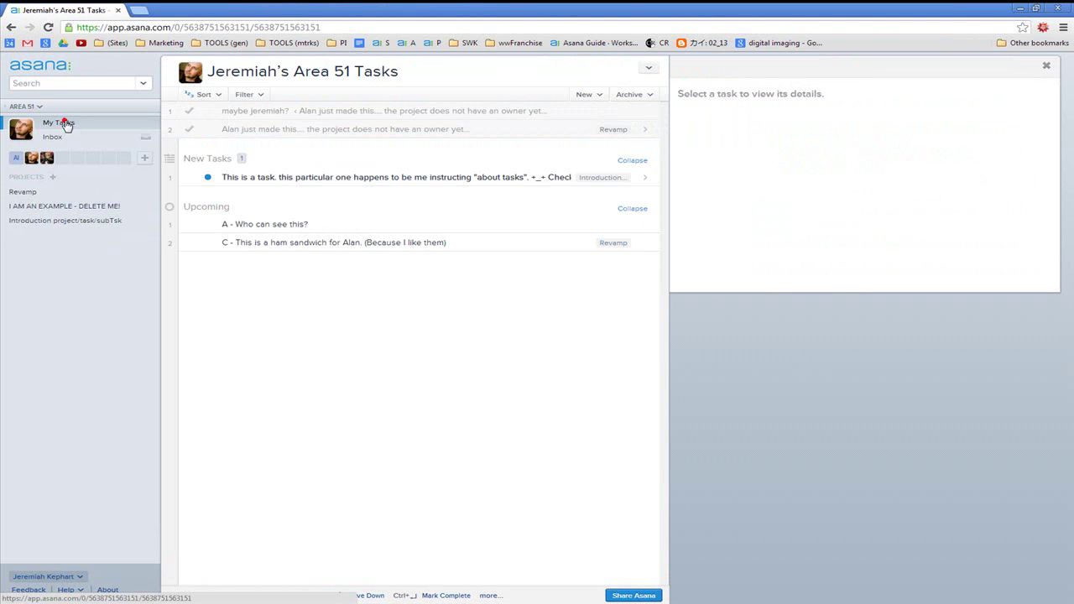
# In the account owner's Chrome session, view the reassigned task in both the introduction project and My Tasks
pyautogui.click(48, 221)
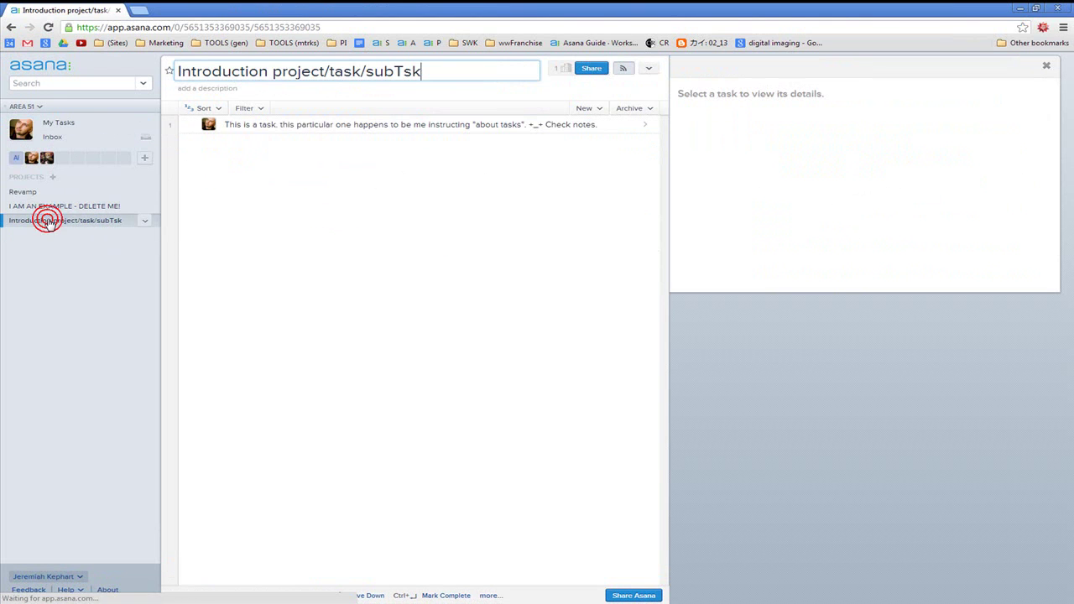
pyautogui.click(254, 124)
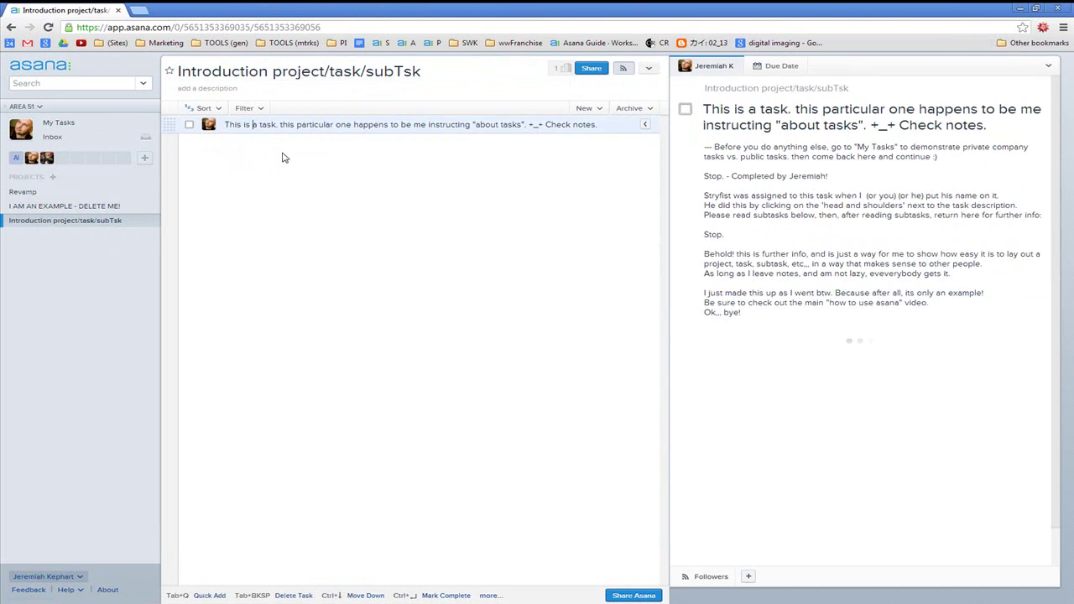
pyautogui.click(71, 123)
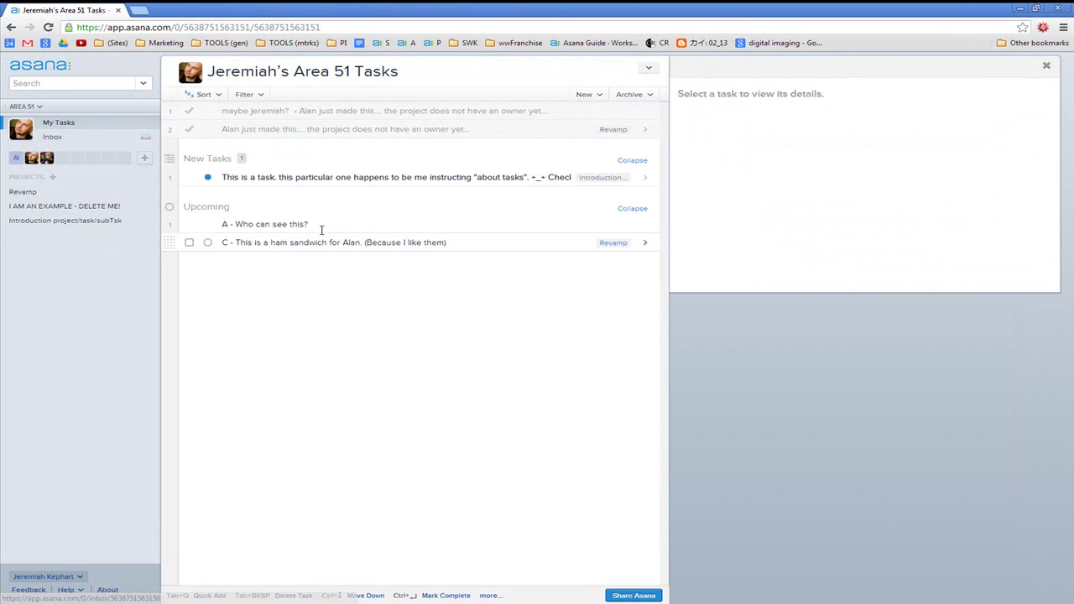
pyautogui.click(305, 177)
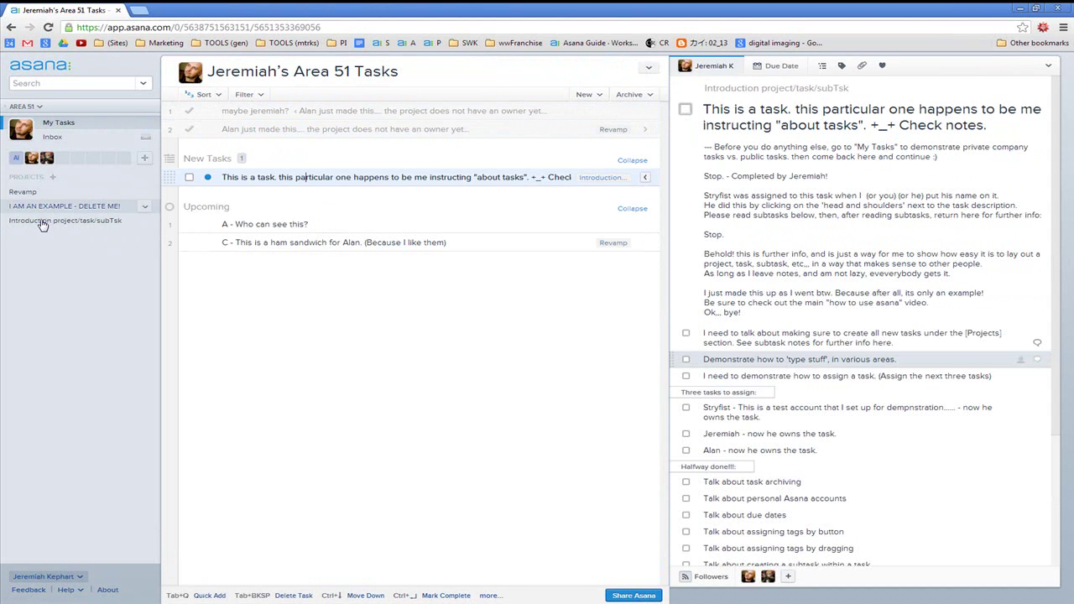
pyautogui.click(39, 220)
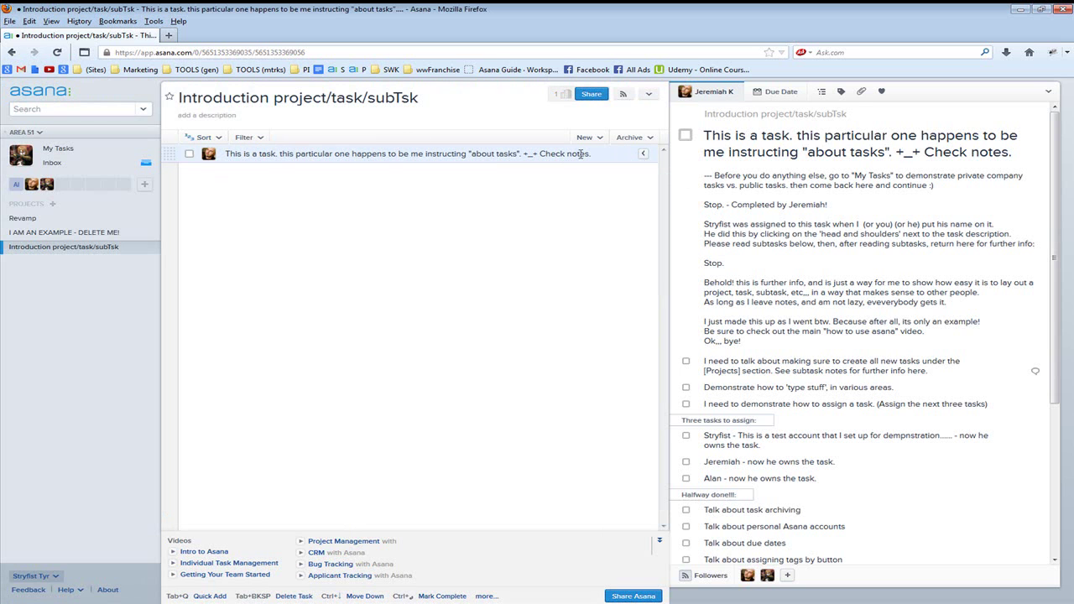
# In the test account's Firefox session, check My Tasks for the reassigned task and reopen it from the introduction project
pyautogui.moveTo(593, 154); pyautogui.dragTo(226, 155)
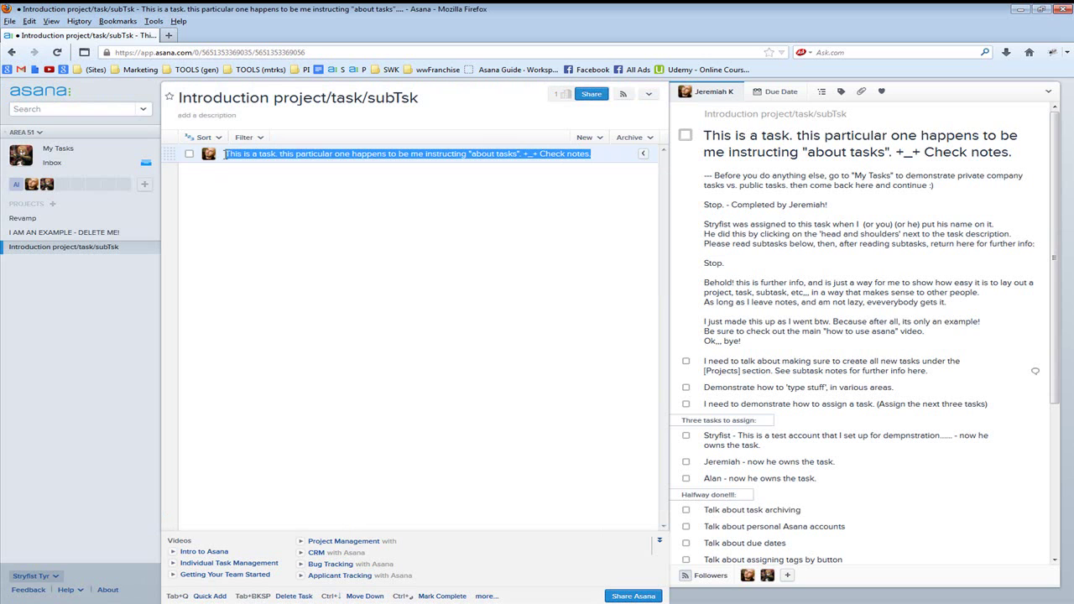
pyautogui.click(63, 148)
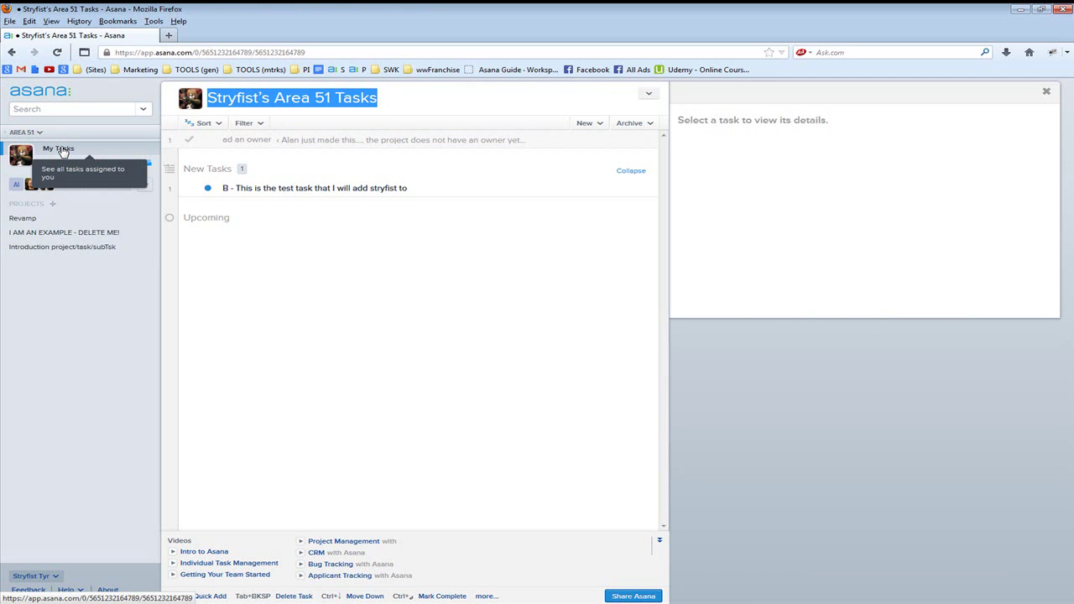
pyautogui.click(60, 250)
pyautogui.click(326, 154)
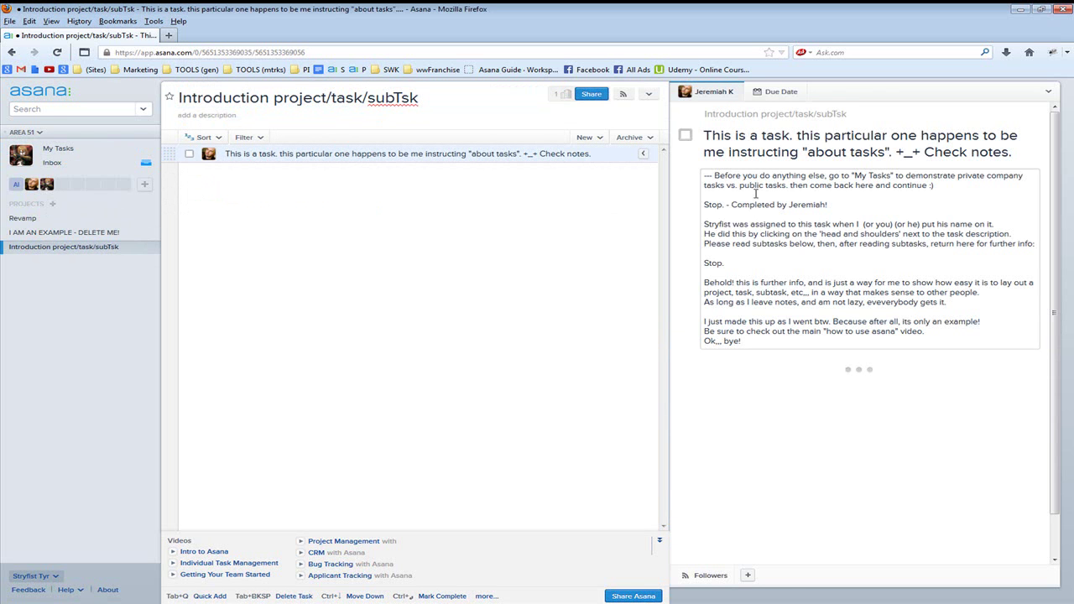
# Read the description's instruction about subtasks and mark the subtask about creating all new tasks under the [Projects] section complete
pyautogui.moveTo(714, 245); pyautogui.dragTo(776, 244)
pyautogui.click(775, 250)
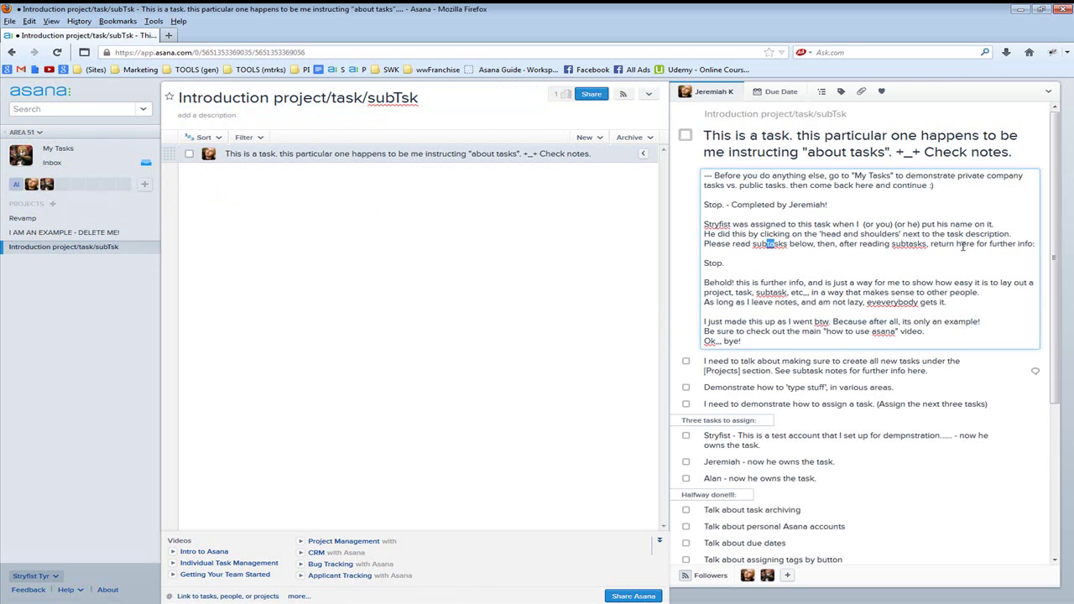
pyautogui.click(727, 263)
pyautogui.scroll(-2, 766, 281)
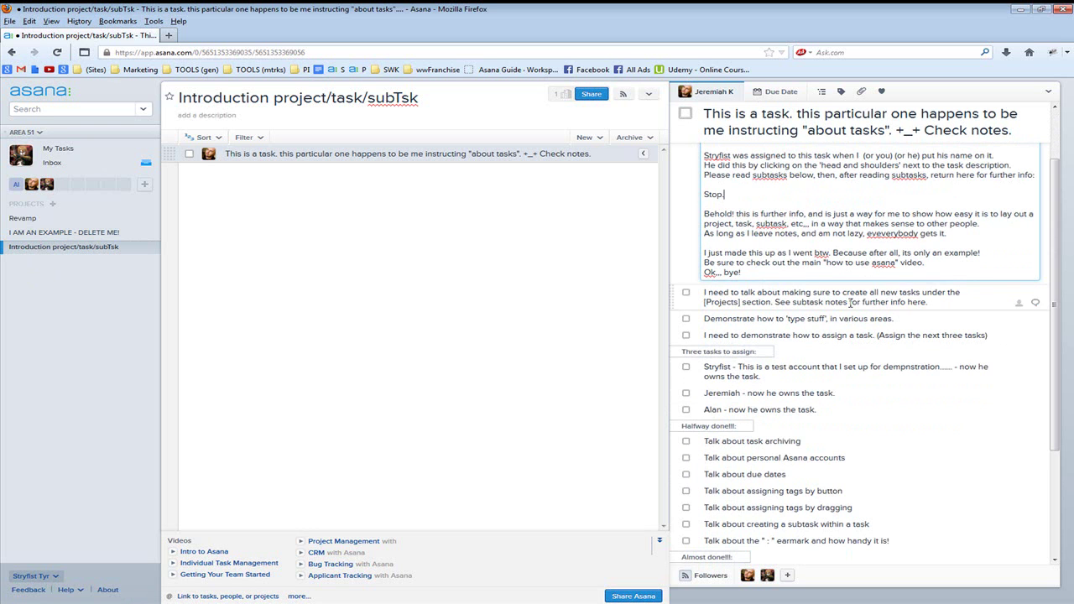
pyautogui.click(686, 292)
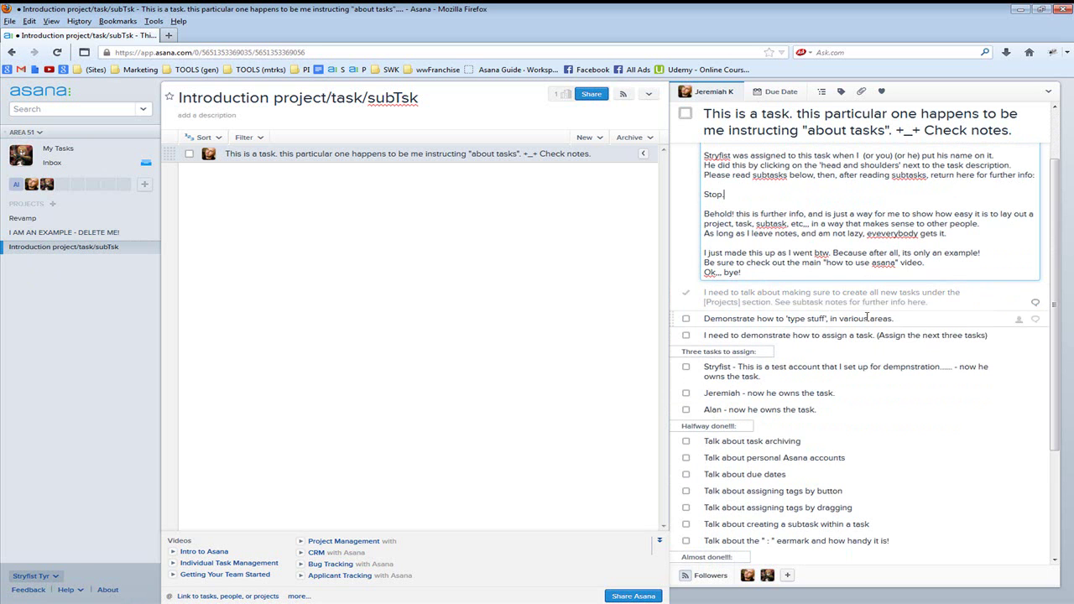
# Add three placeholder tasks below the main task: "fml;ewgf;lrew,fl;ewf", "fkpe[wgfpl[wegplf" and "fewklfww[plfew"
pyautogui.click(603, 154)
pyautogui.press('Return')
pyautogui.write('fml;ewgf;lrew,fl;ewf')
pyautogui.press('Return')
pyautogui.write('fkpe[wgfpl[wegplf')
pyautogui.press('Return')
pyautogui.write('fewklfww[plfew')
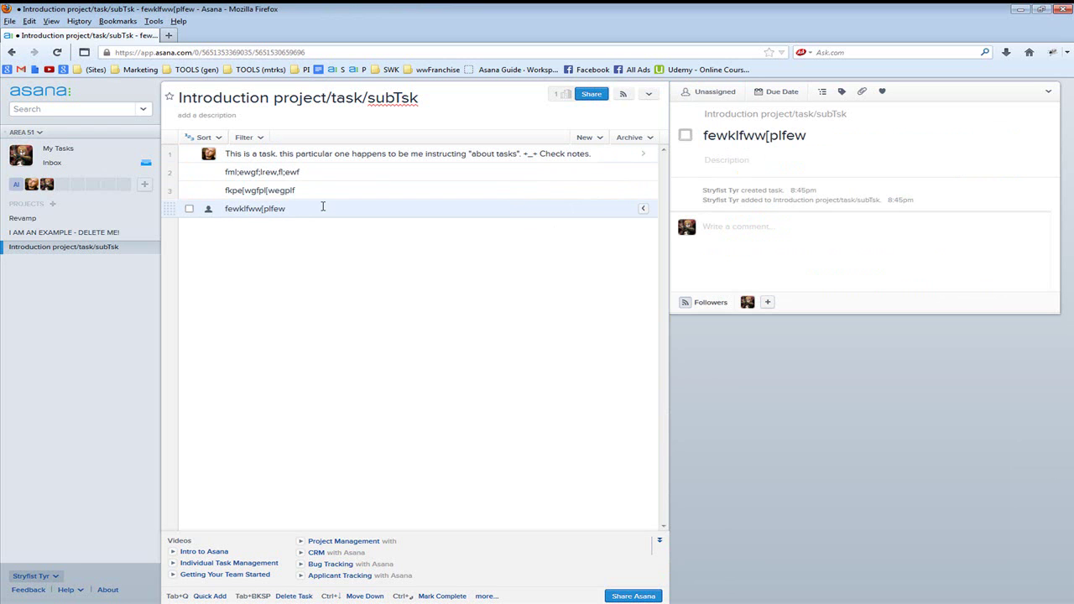
# Fill the "fewklfww[plfew" task's description with four lines: "JKLFmeklgf;klmrewgpowg", "]pl", "'klge" and "[pkwG"
pyautogui.click(739, 162)
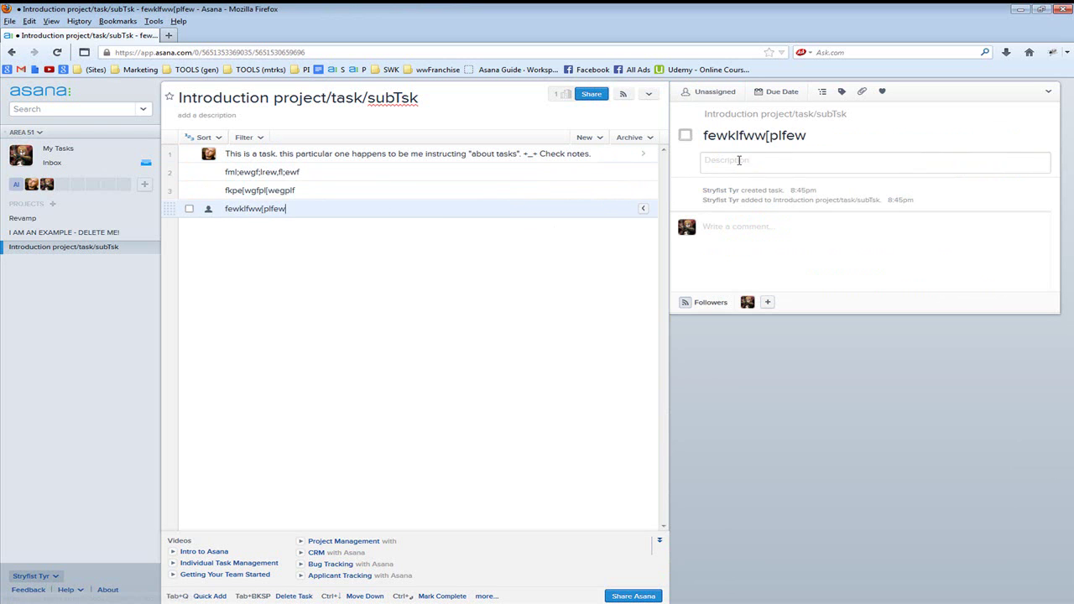
pyautogui.write('JKLFmeklgf;klmrewg')
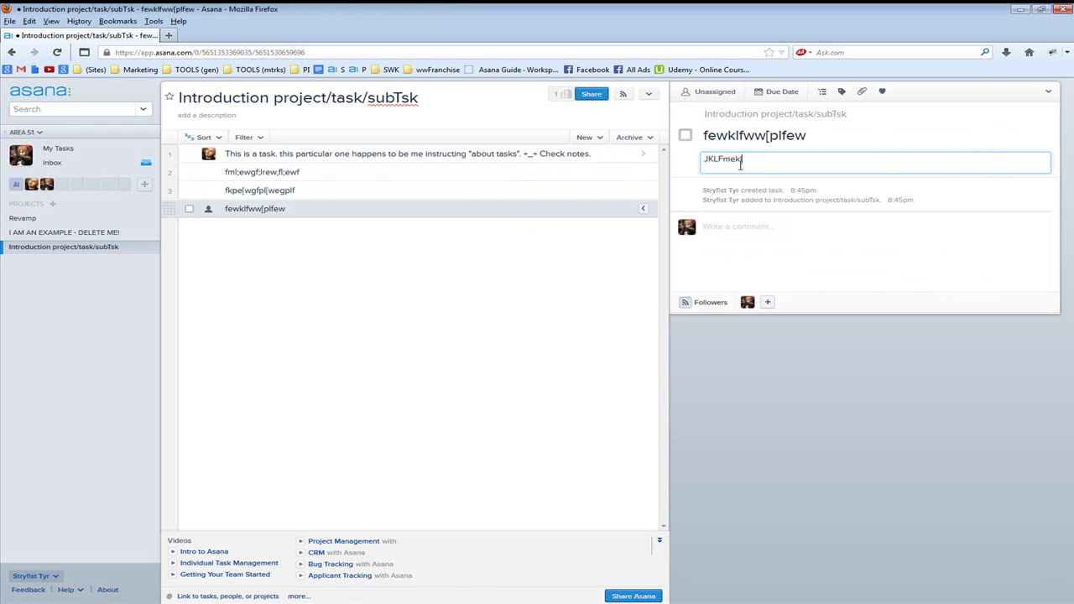
pyautogui.write('powg')
pyautogui.press('Return')
pyautogui.write(']pl')
pyautogui.press('Return')
pyautogui.write("'klge")
pyautogui.press('Return')
pyautogui.write('[pkwG')
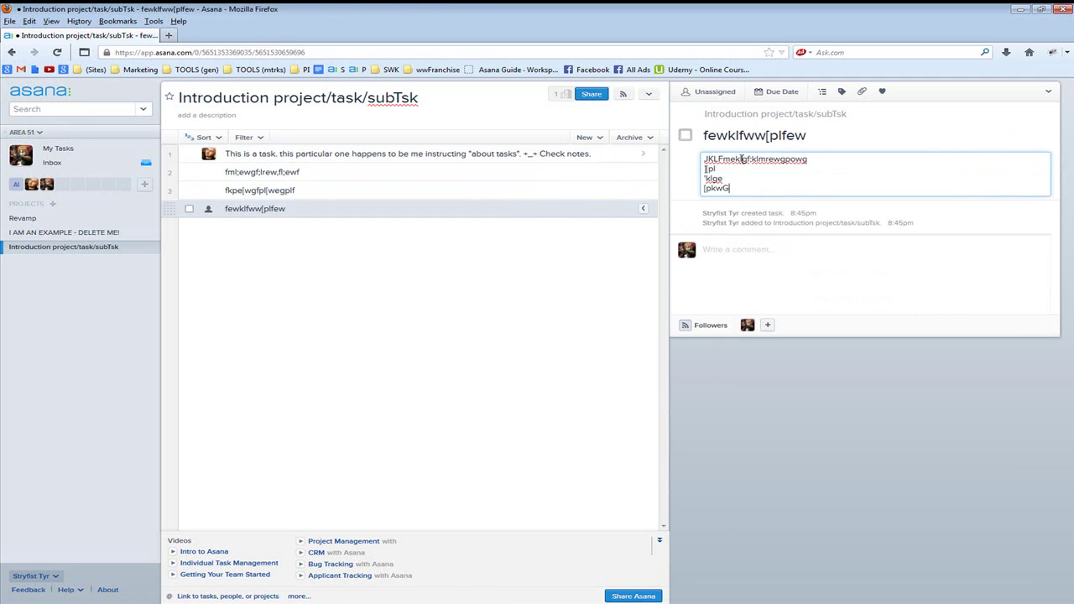
# Add subtasks 1, 2 and 3 to the "fewklfww[plfew" task and draft the comment "I love my mom."
pyautogui.click(824, 92)
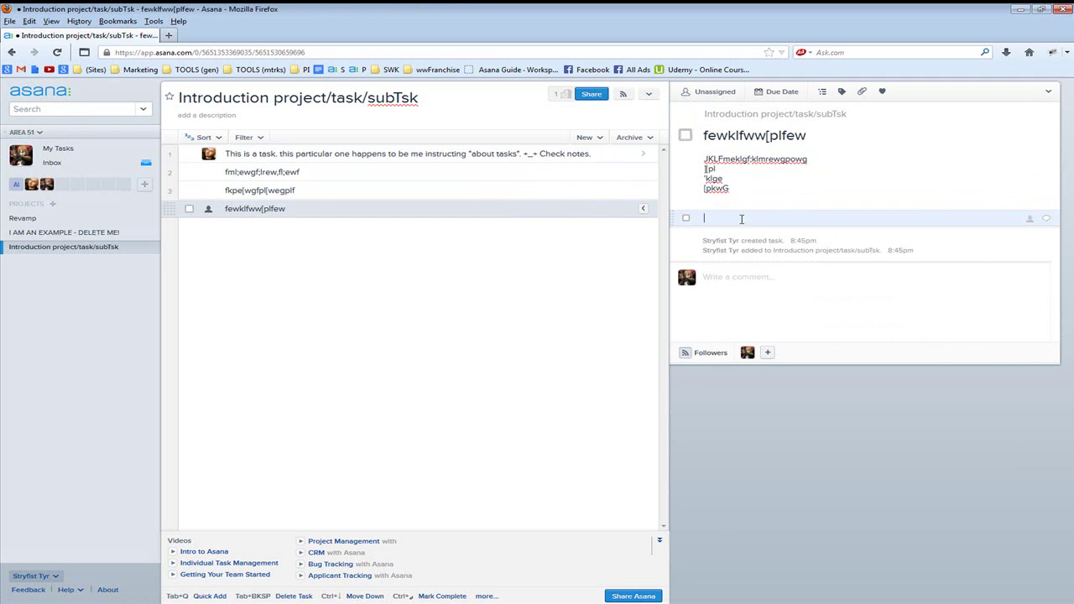
pyautogui.write('1')
pyautogui.press('Return')
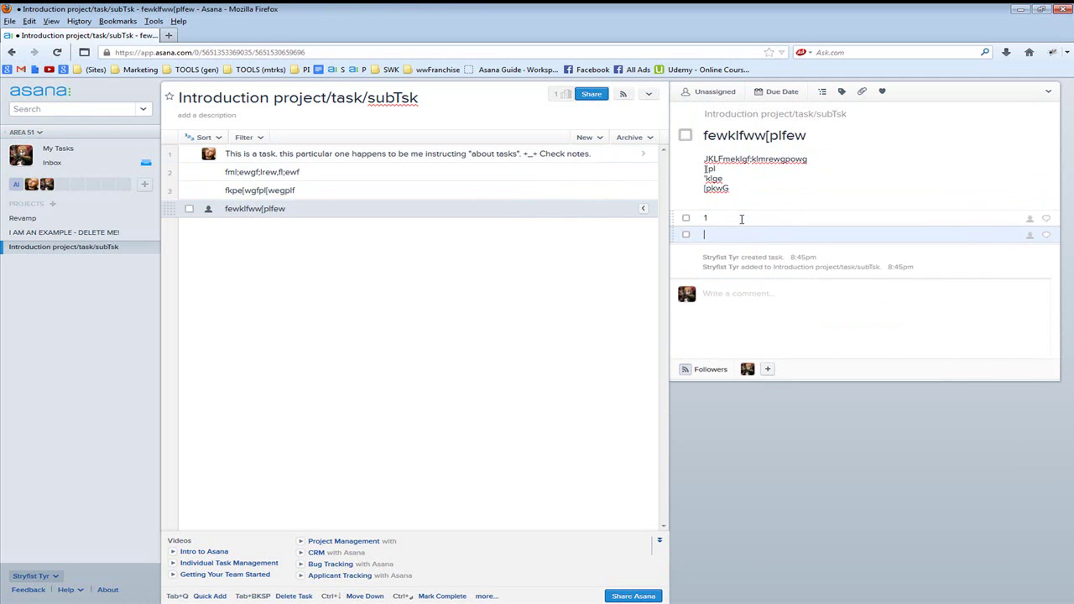
pyautogui.press('Return')
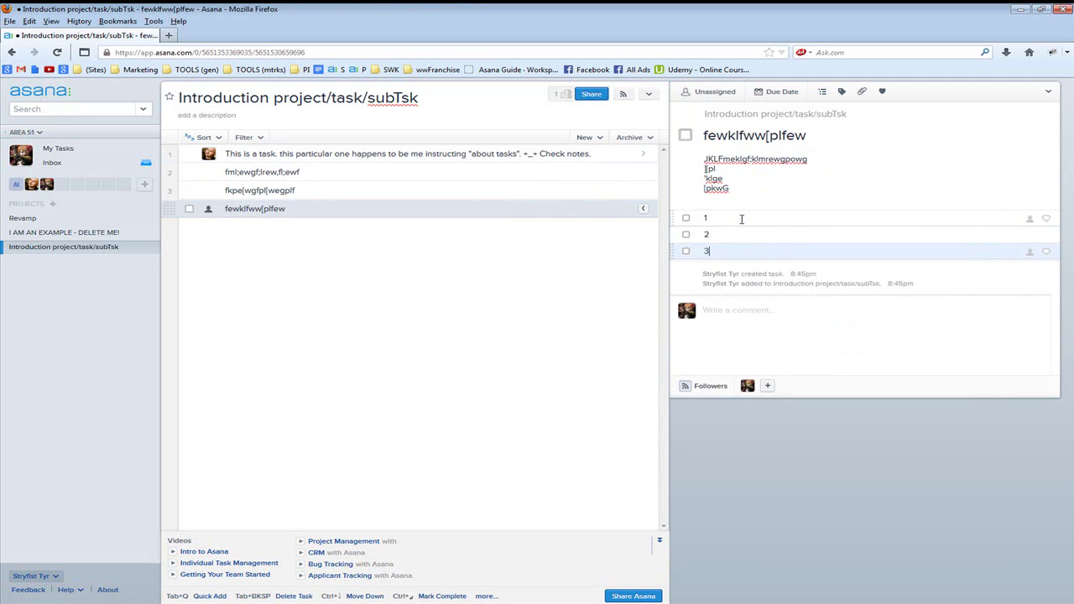
pyautogui.press('Return')
pyautogui.click(728, 330)
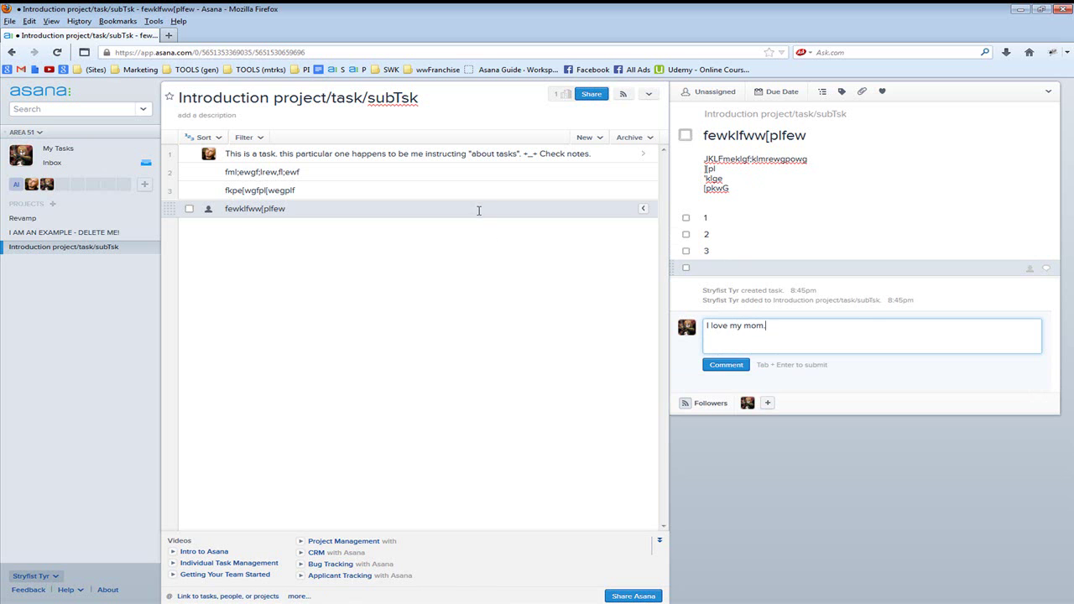
# Mark the three placeholder tasks complete and move the main "about tasks" task below them
pyautogui.click(464, 153)
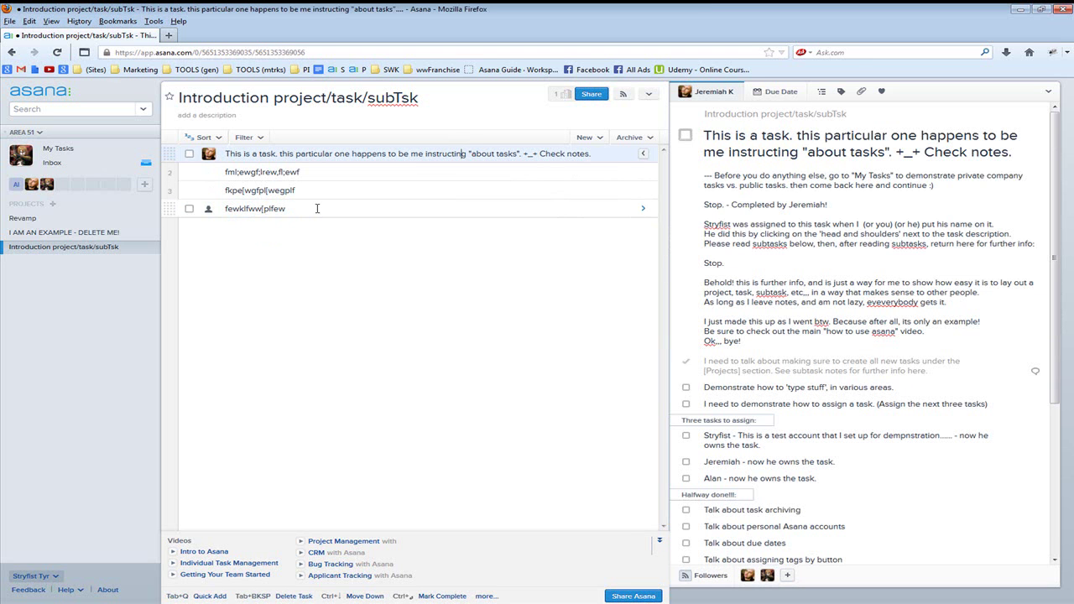
pyautogui.hotkey('ctrl', 'Down')
pyautogui.click(192, 192)
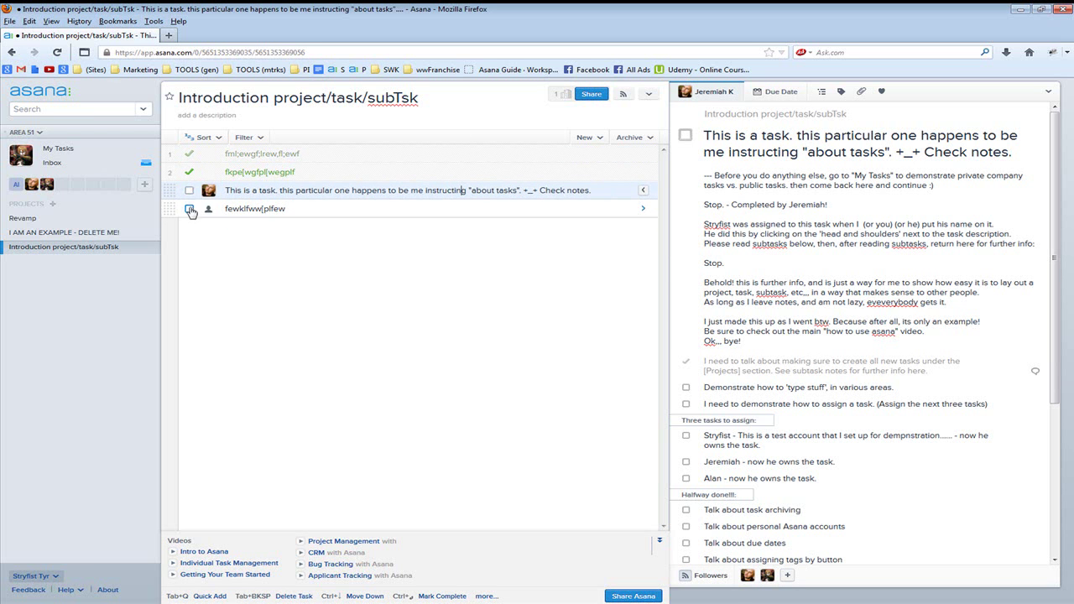
pyautogui.click(190, 209)
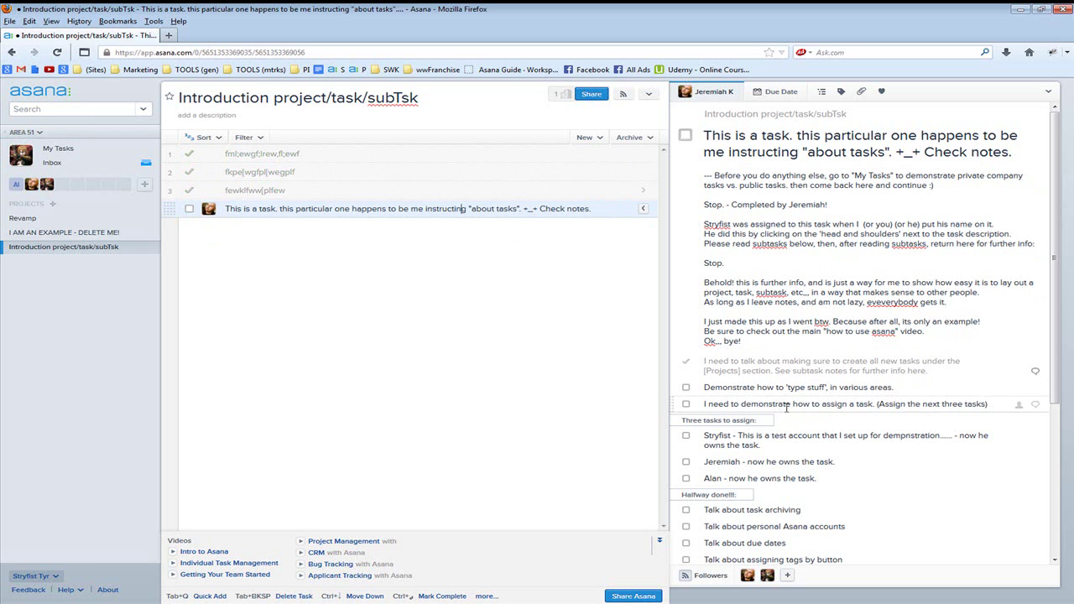
# Mark the "type stuff" and "how to assign a task" subtasks complete and select the test account's subtask under "Three tasks to assign"
pyautogui.click(686, 388)
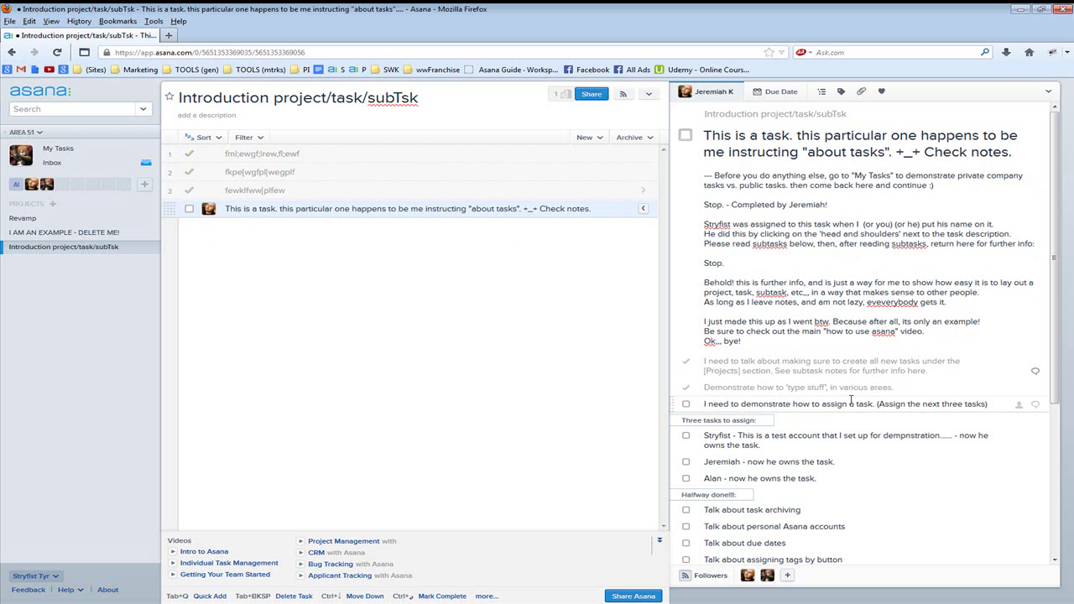
pyautogui.click(685, 404)
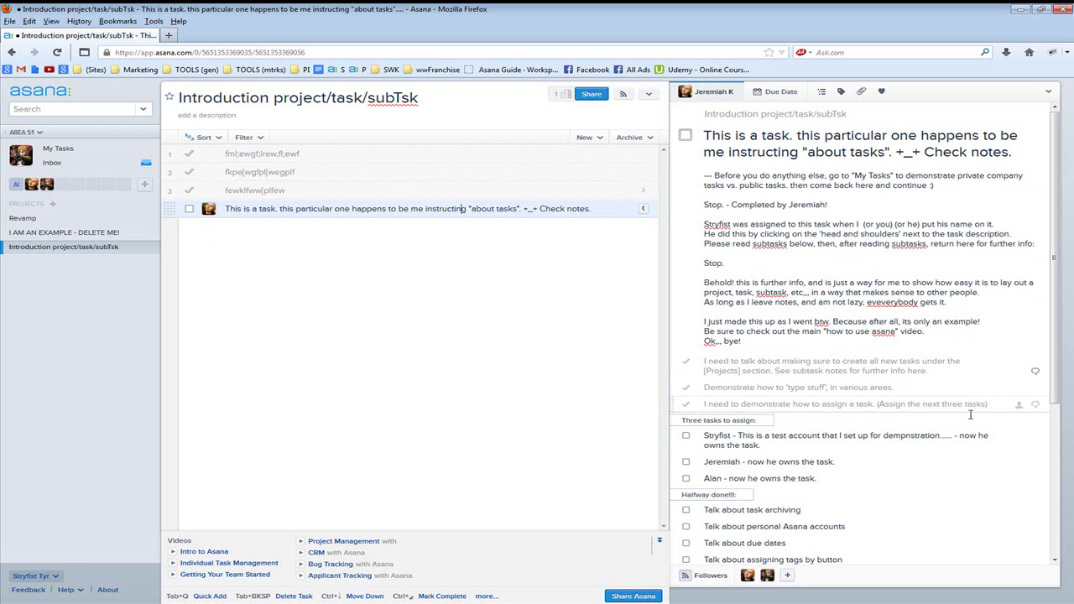
pyautogui.click(762, 439)
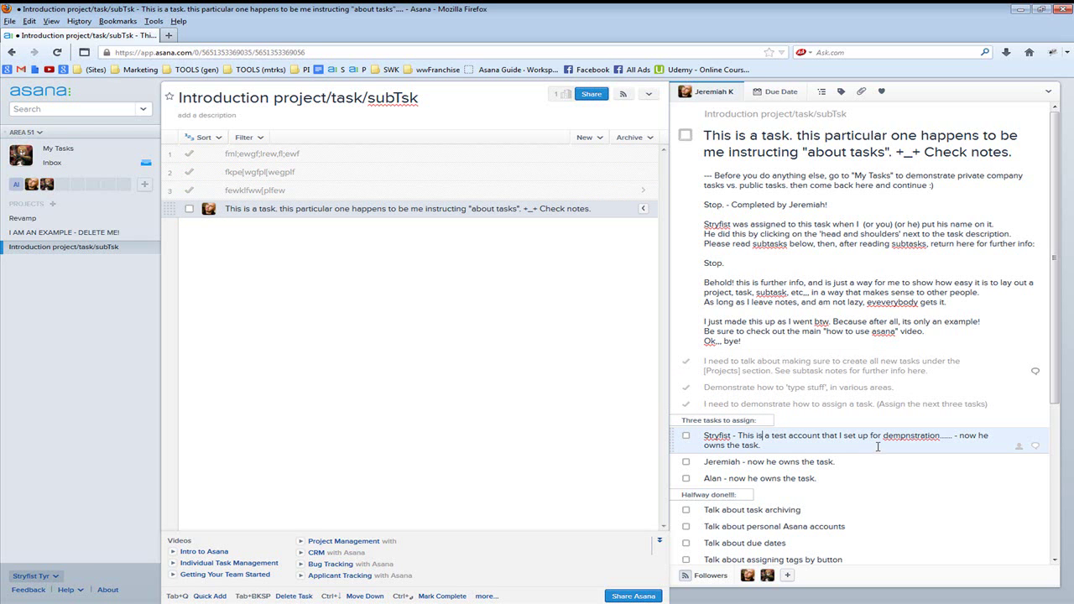
# Assign each of the three subtasks under "Three tasks to assign" to the person its title names
pyautogui.click(1020, 451)
pyautogui.write('st')
pyautogui.press('Return')
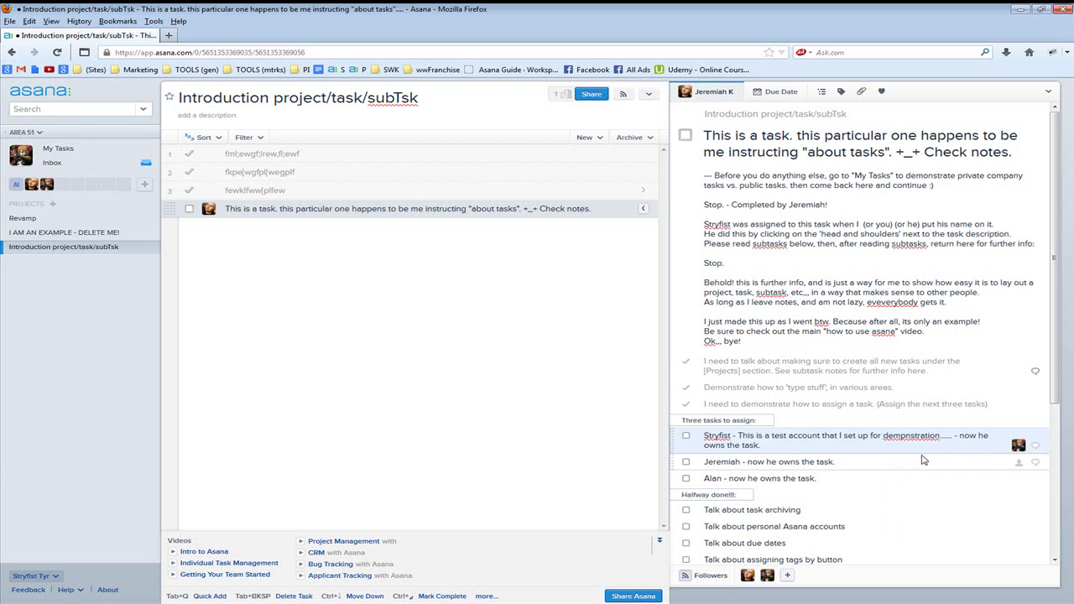
pyautogui.click(1017, 463)
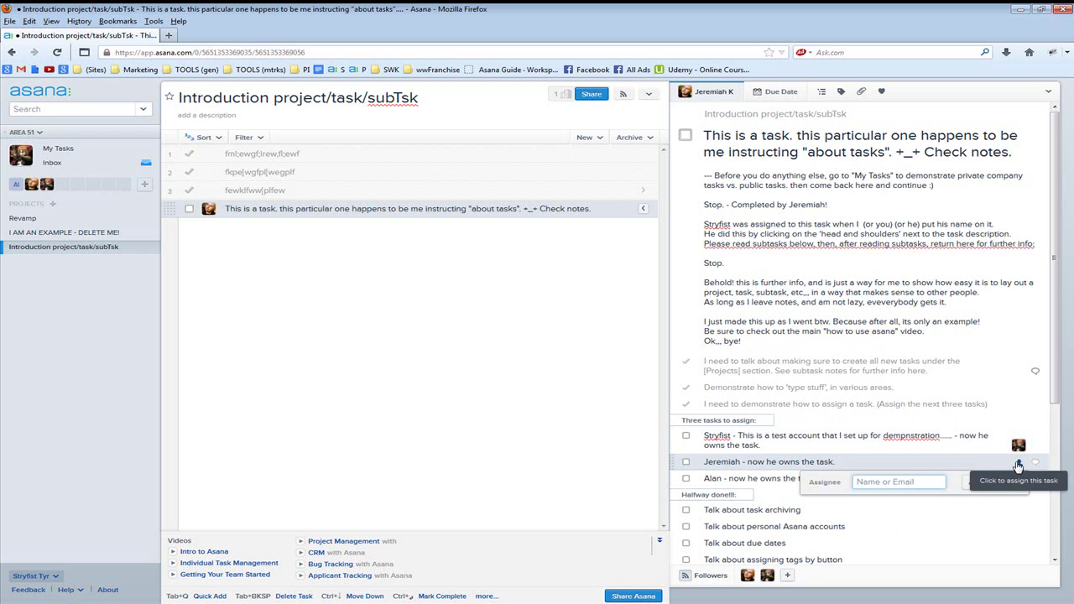
pyautogui.write('jere')
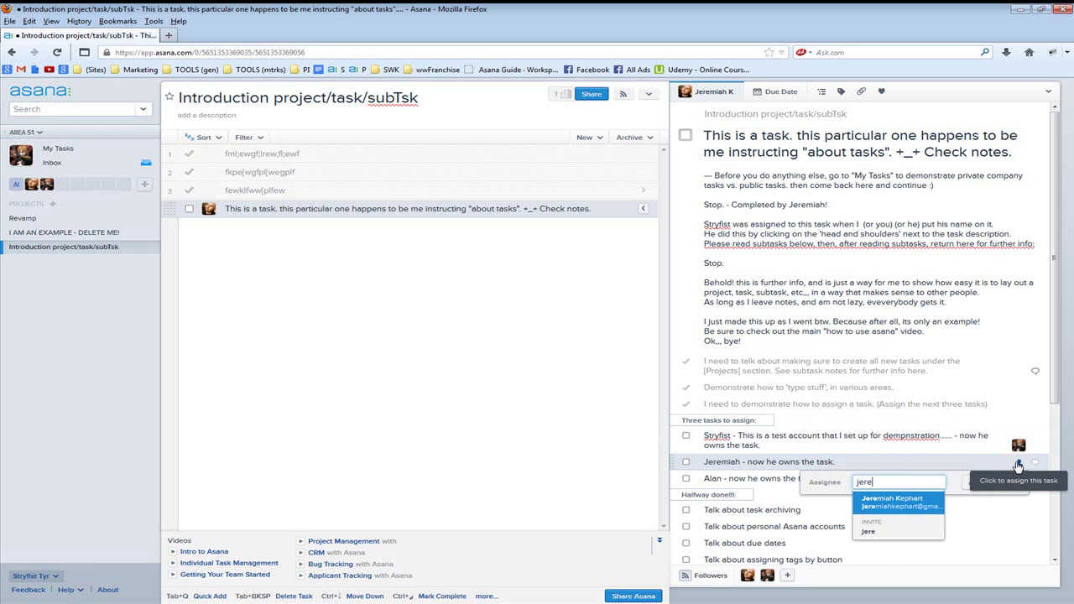
pyautogui.press('Return')
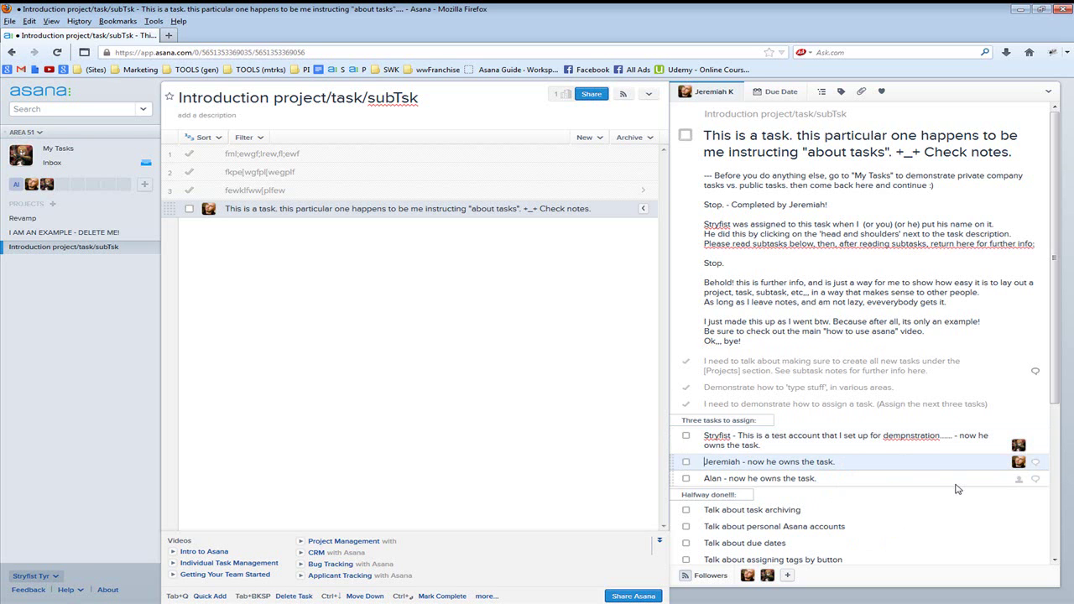
pyautogui.click(1019, 481)
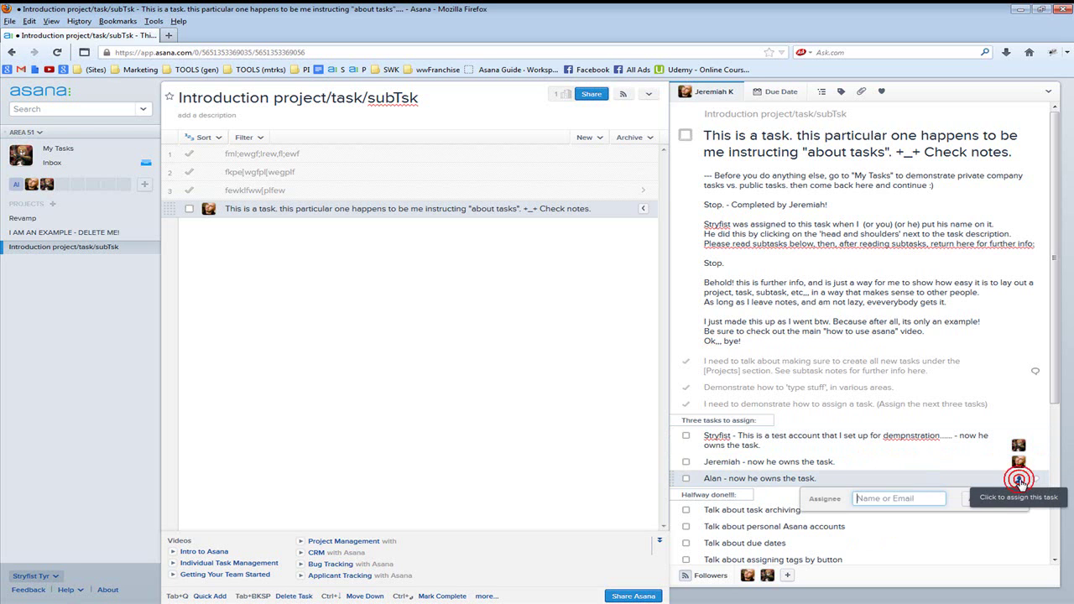
pyautogui.write('ala')
pyautogui.press('Return')
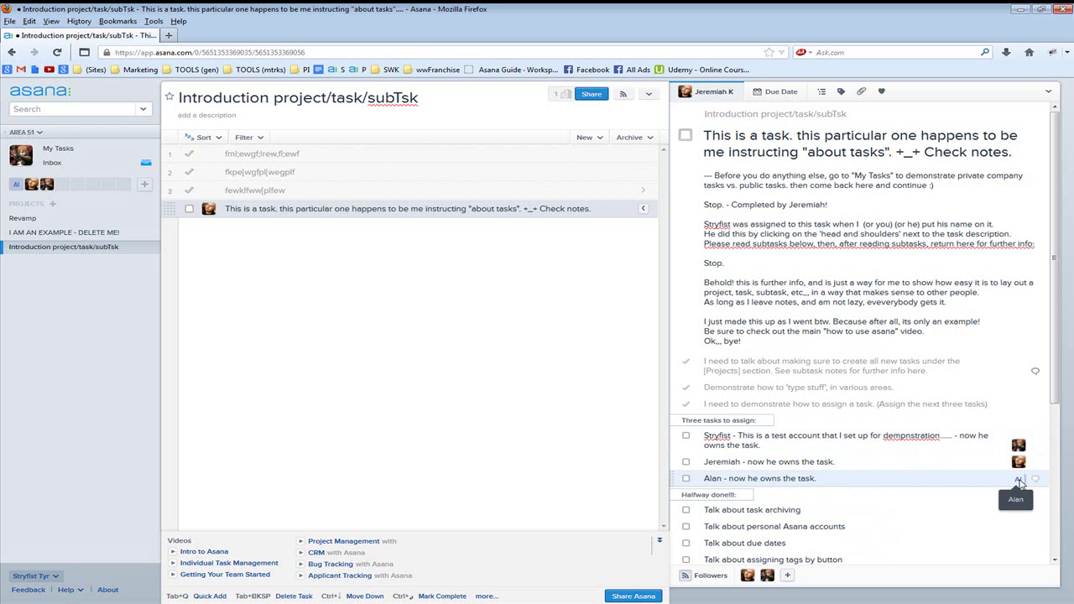
# Mark the three assigned subtasks under "Three tasks to assign" complete
pyautogui.click(686, 437)
pyautogui.click(685, 462)
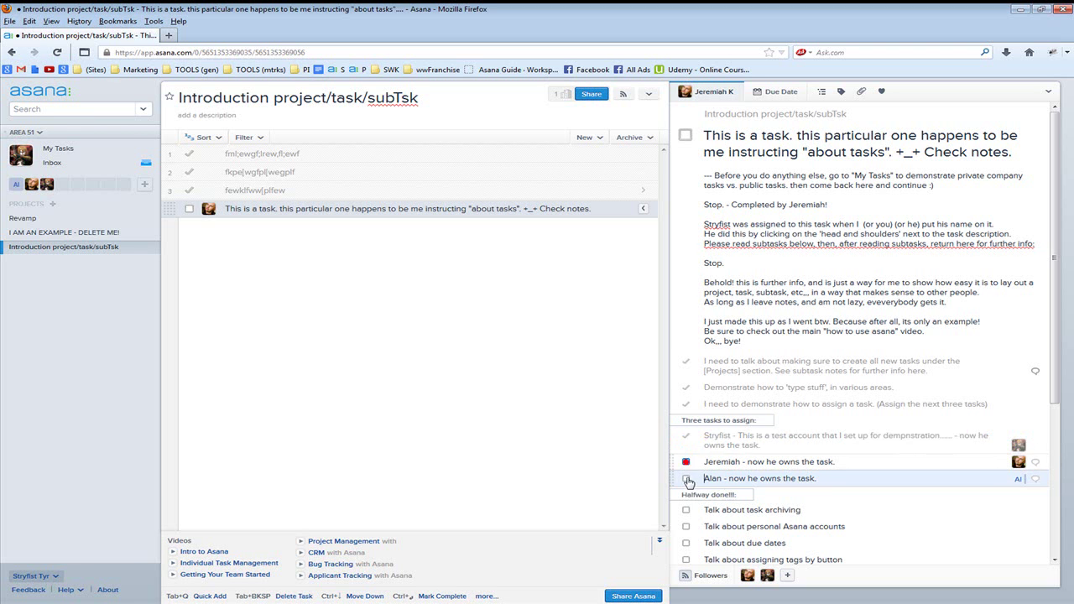
pyautogui.click(686, 478)
# View the project's archive options and reopen the three completed placeholder tasks
pyautogui.scroll(-3, 713, 496)
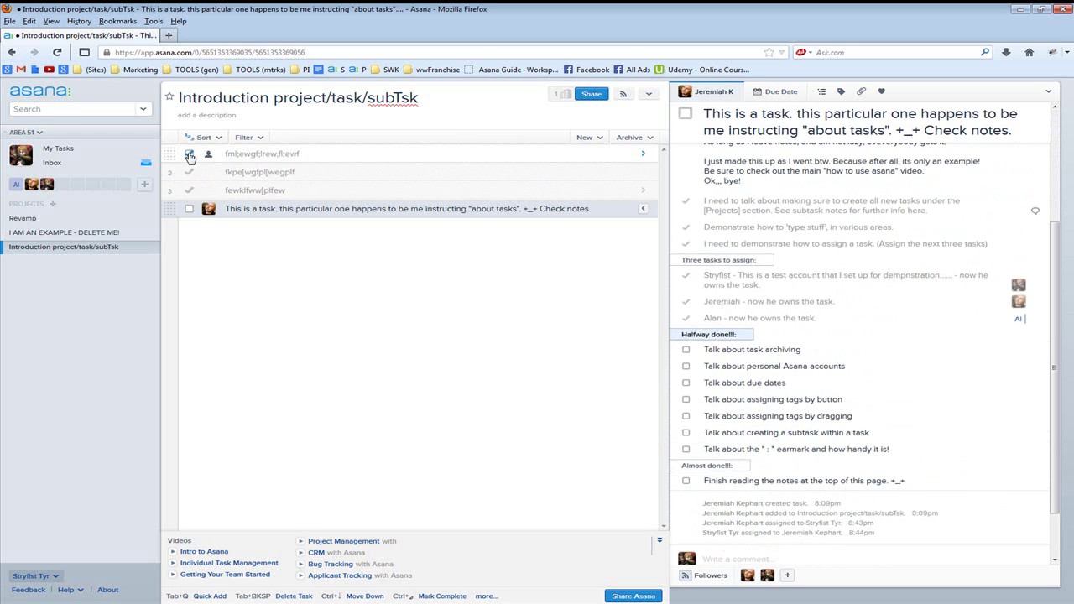
pyautogui.click(631, 137)
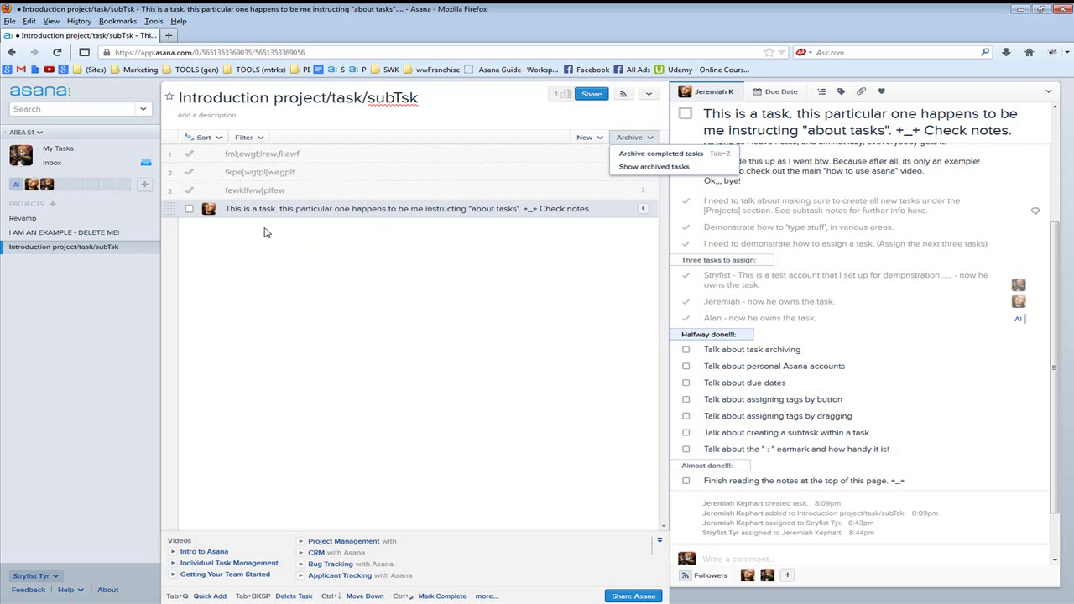
pyautogui.click(190, 194)
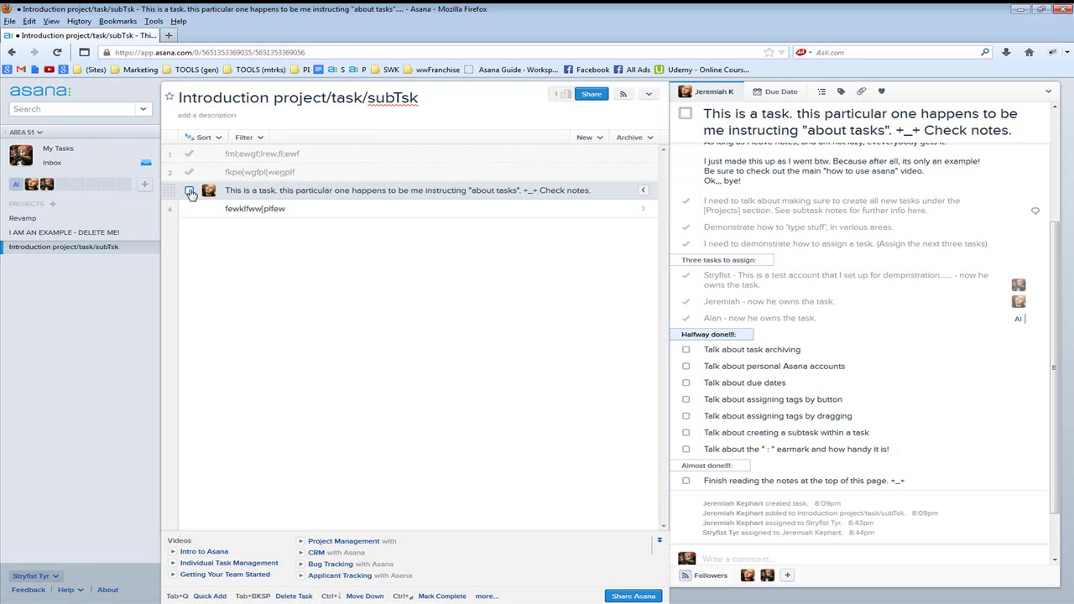
pyautogui.click(189, 172)
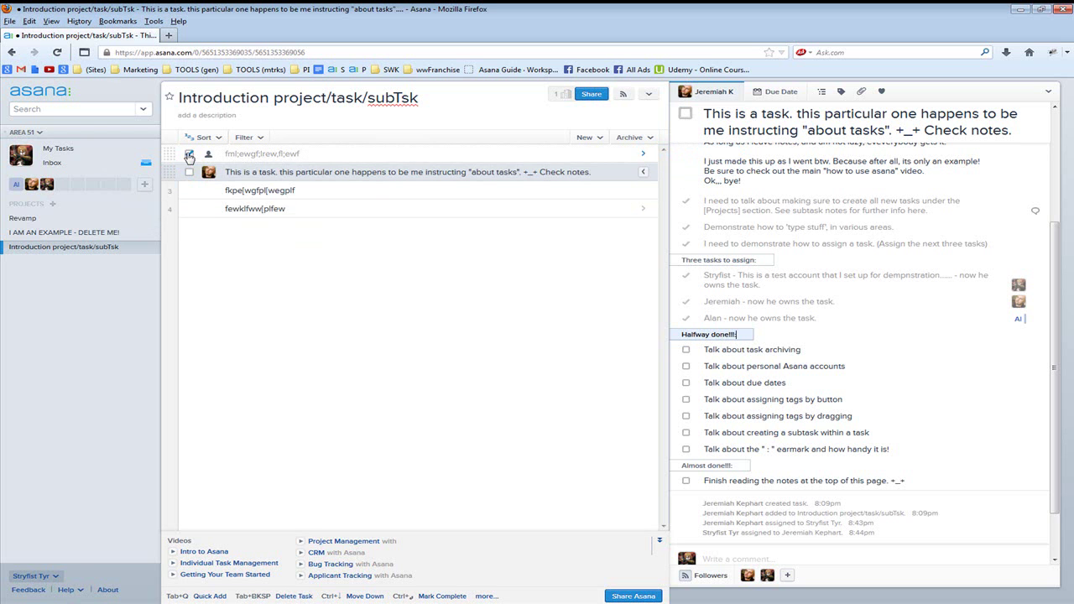
pyautogui.click(189, 154)
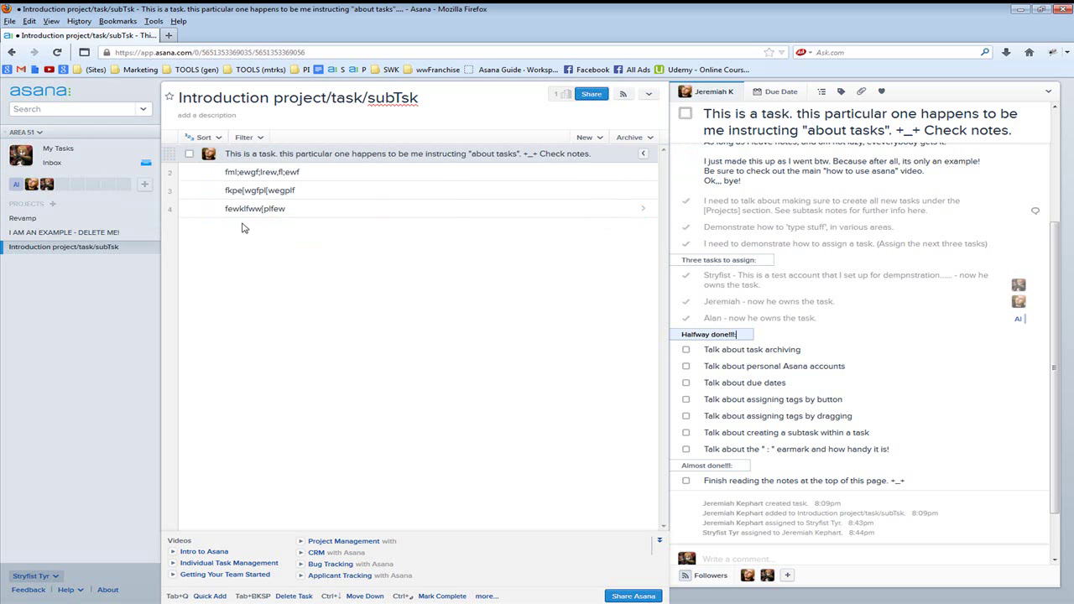
# Mark the three reopened placeholder tasks complete again
pyautogui.click(189, 172)
pyautogui.click(189, 191)
pyautogui.click(189, 209)
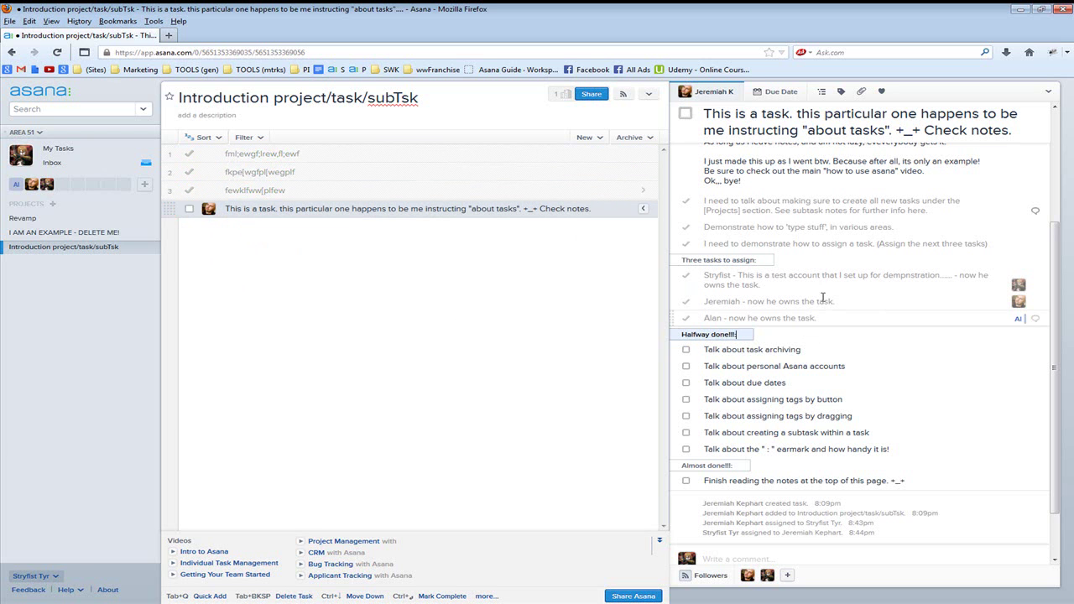
# Reopen the three assigned subtasks under "Three tasks to assign" and mark them complete again
pyautogui.click(686, 318)
pyautogui.click(686, 302)
pyautogui.click(686, 278)
pyautogui.click(686, 278)
pyautogui.click(686, 301)
pyautogui.click(686, 319)
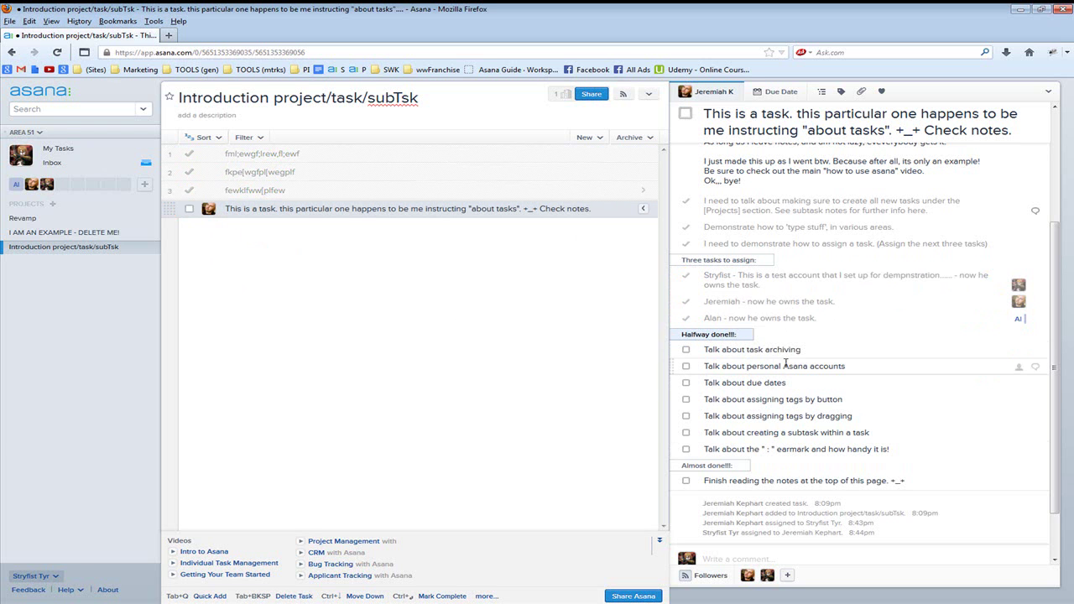
# Mark the "Talk about task archiving" subtask complete and switch to the Personal Projects workspace
pyautogui.click(687, 350)
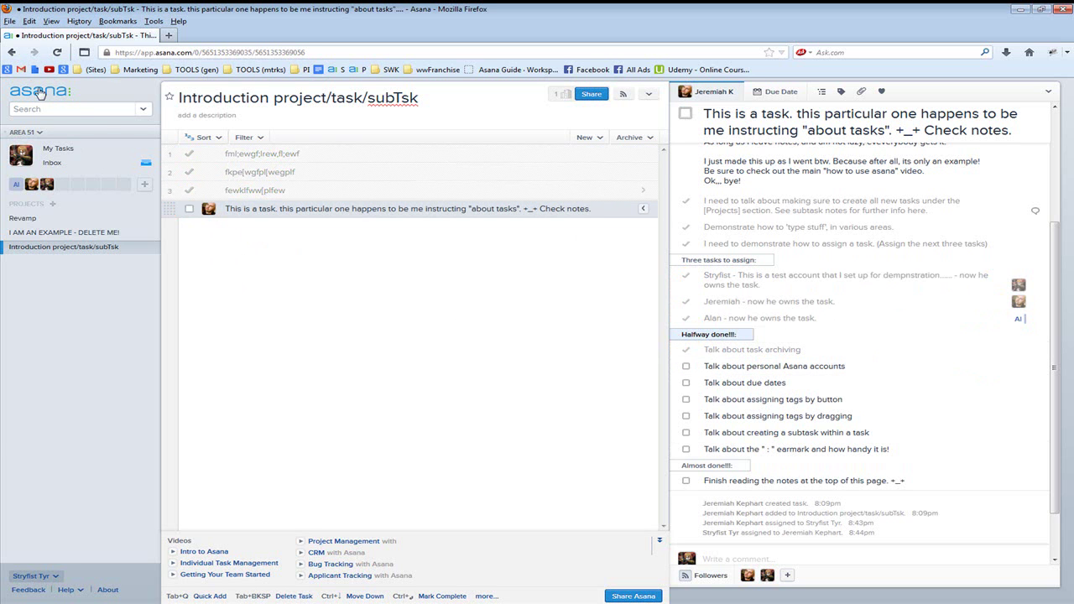
pyautogui.click(31, 134)
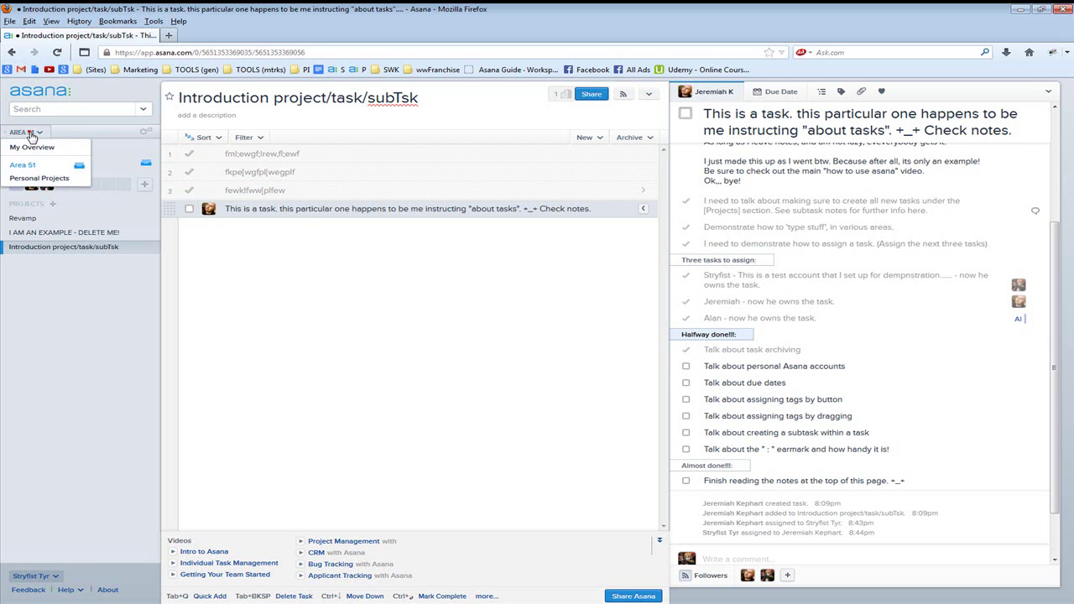
pyautogui.click(33, 178)
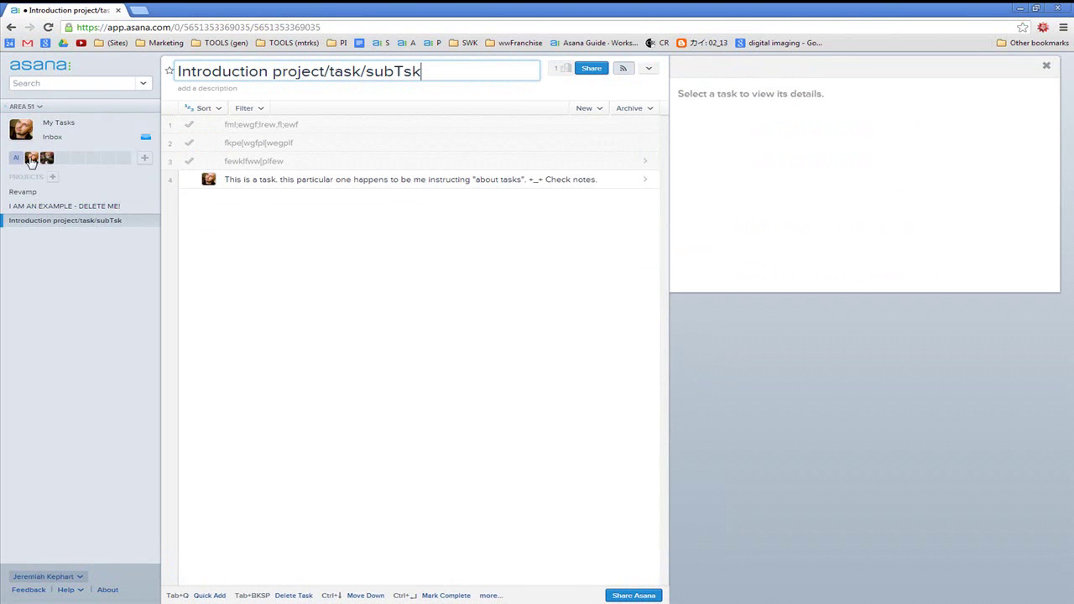
# In the other account's Chrome window, view the Personal Projects workspace and return to the Area 51 workspace
pyautogui.click(22, 106)
pyautogui.click(27, 165)
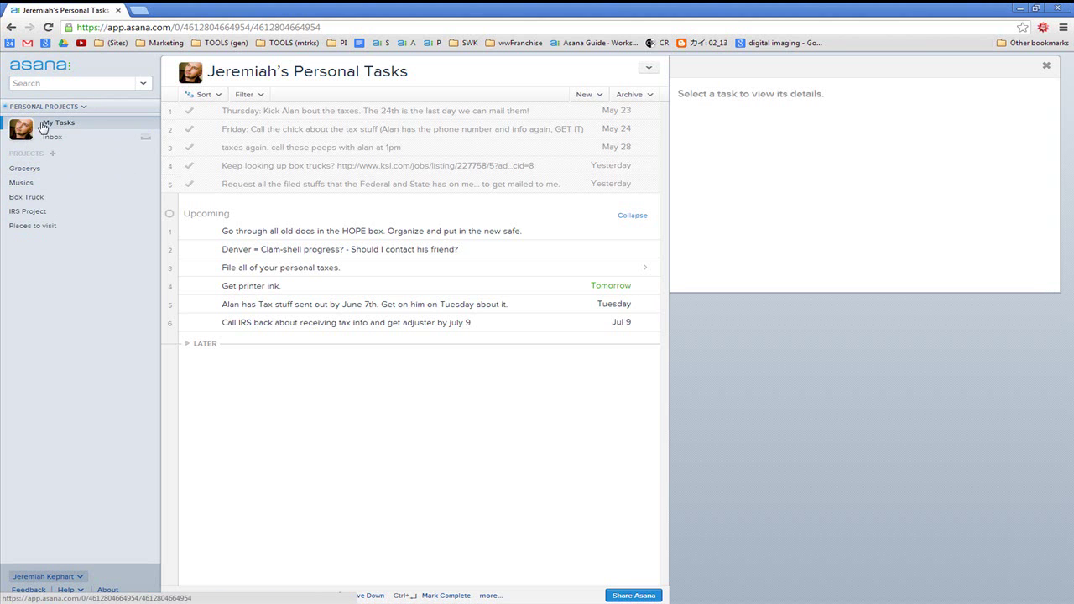
pyautogui.click(39, 108)
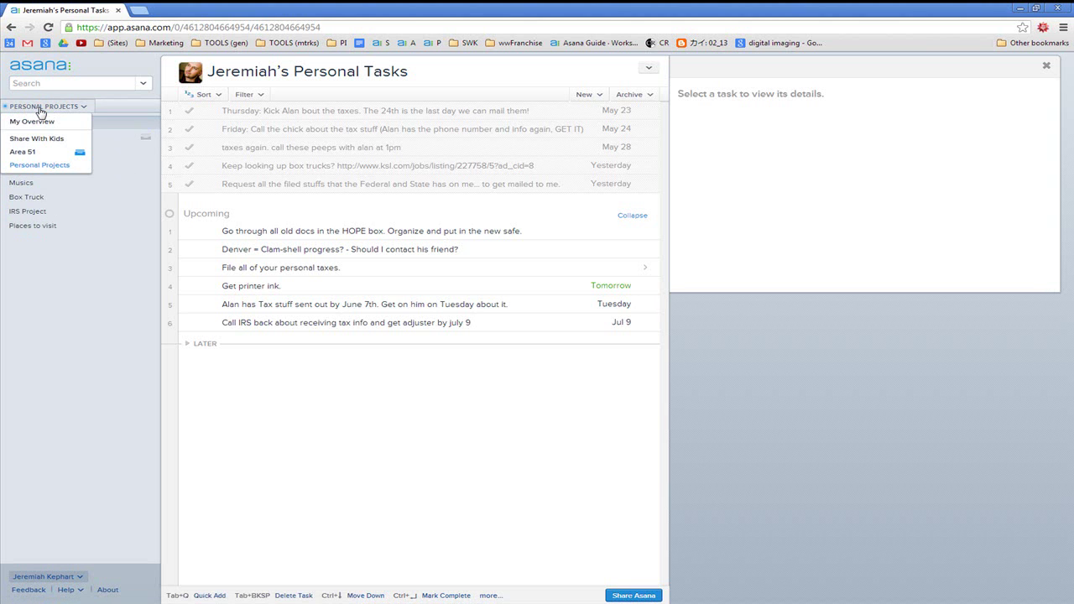
pyautogui.click(23, 151)
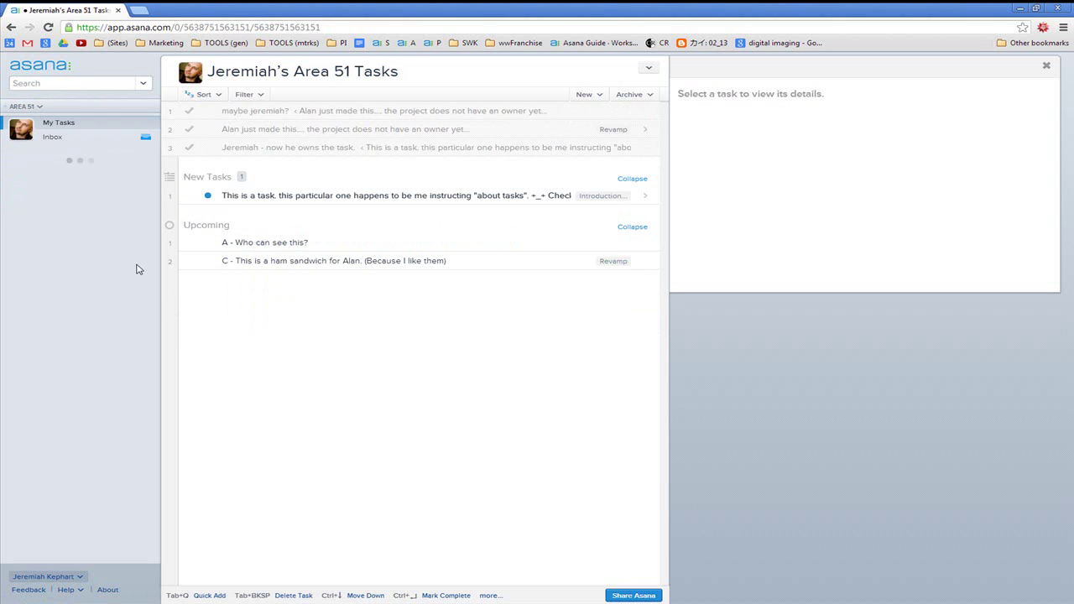
# Open the main "about tasks" task and switch its "Talk about personal Asana accounts" subtask to complete and back to incomplete
pyautogui.click(335, 195)
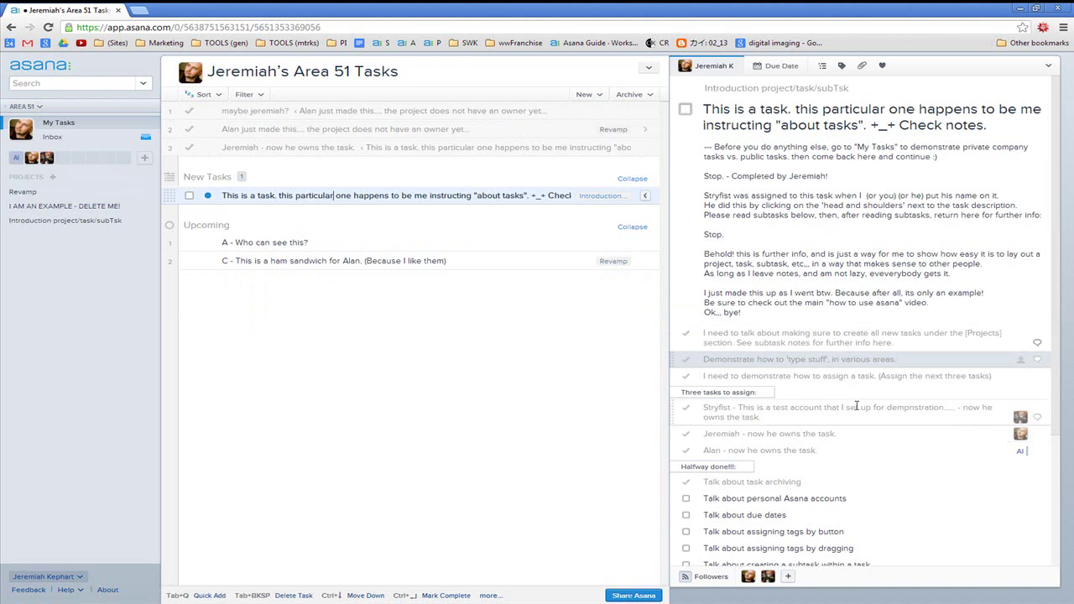
pyautogui.click(686, 498)
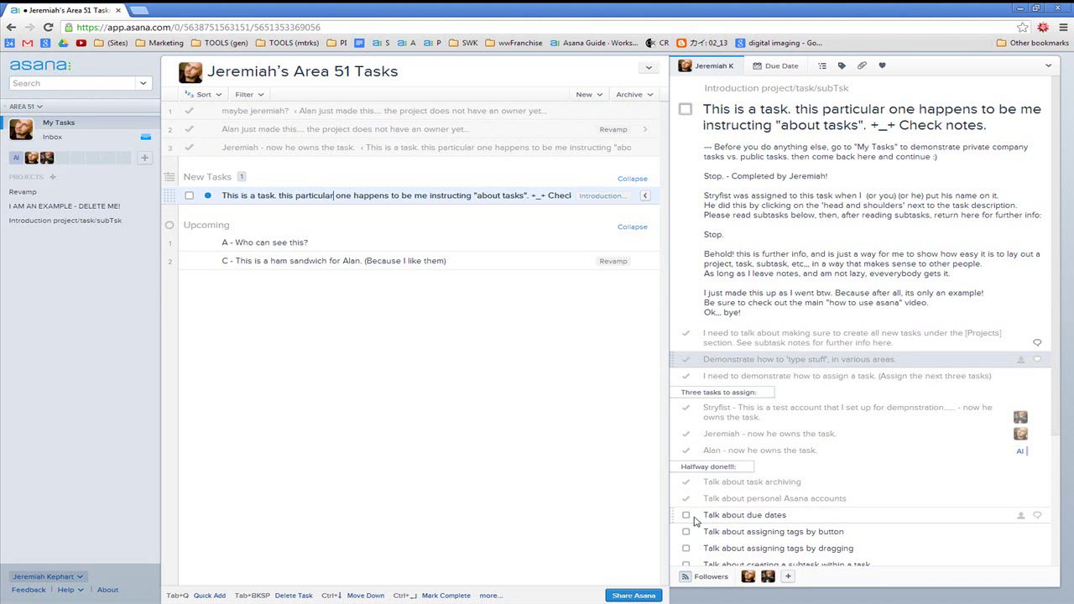
pyautogui.click(739, 498)
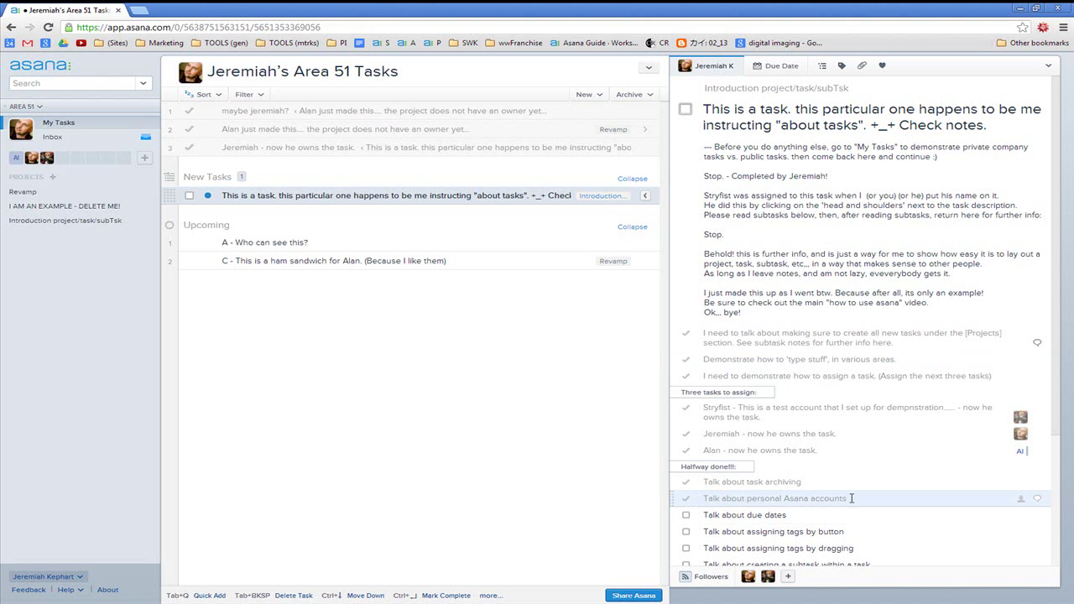
pyautogui.click(686, 499)
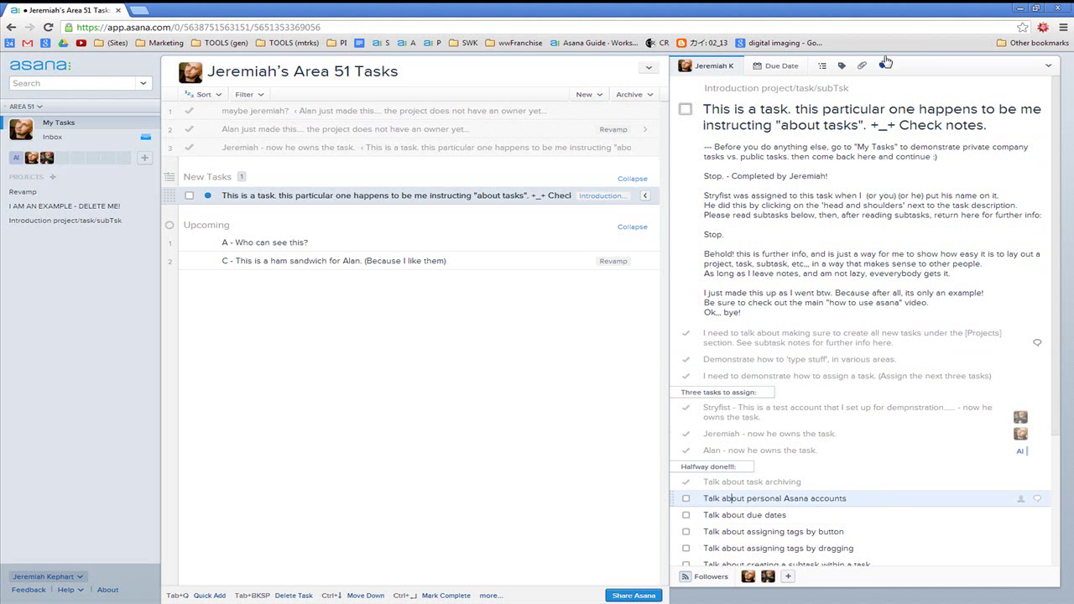
# Set the "about tasks" task's due date to today, May 31, 2013, and change it to the past date May 22
pyautogui.click(782, 65)
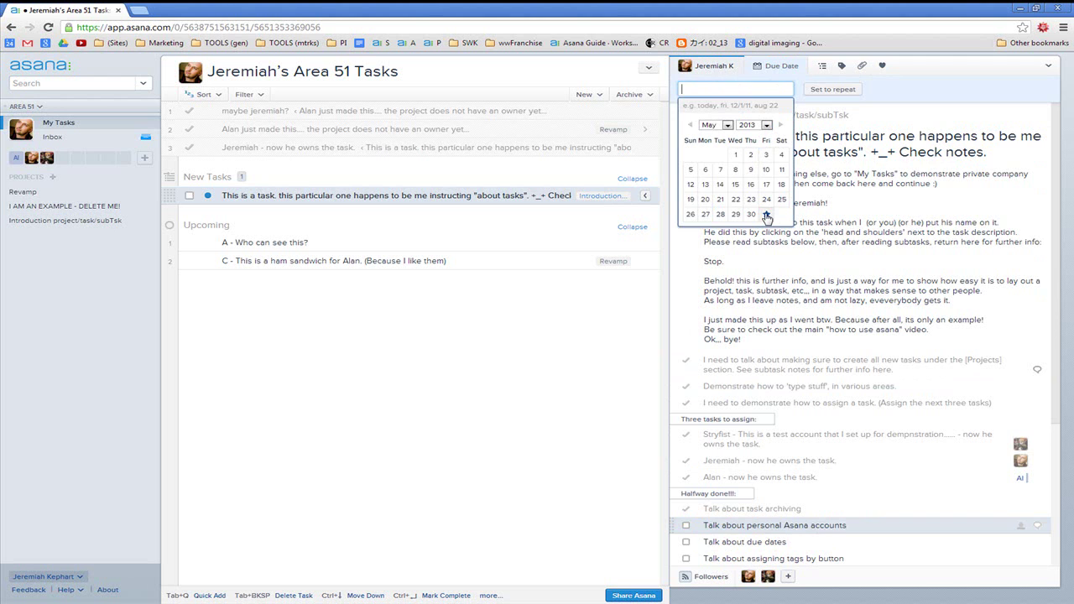
pyautogui.click(767, 216)
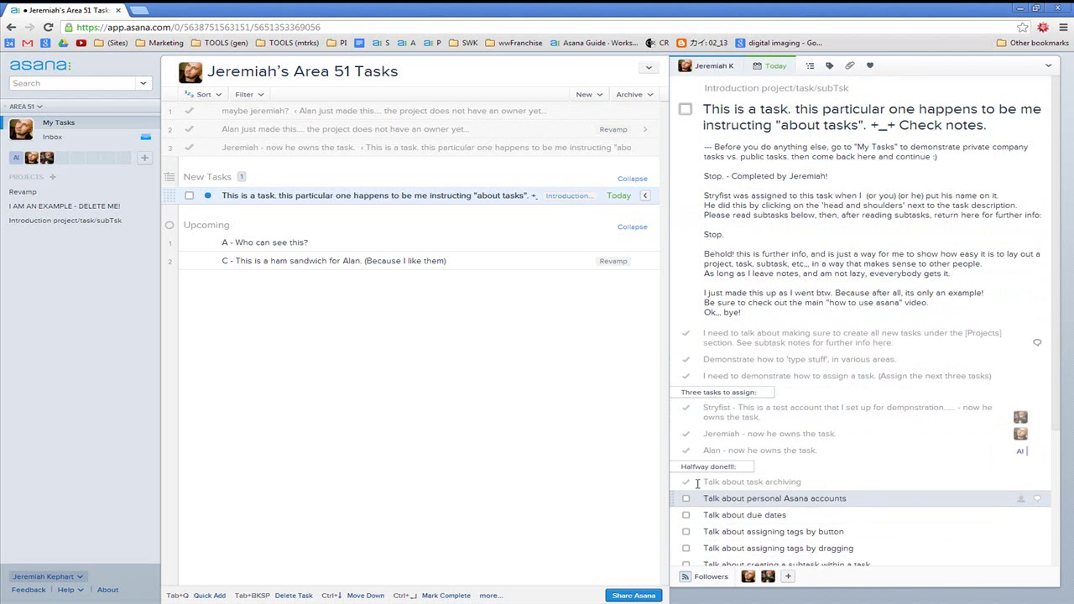
pyautogui.click(492, 194)
pyautogui.click(771, 66)
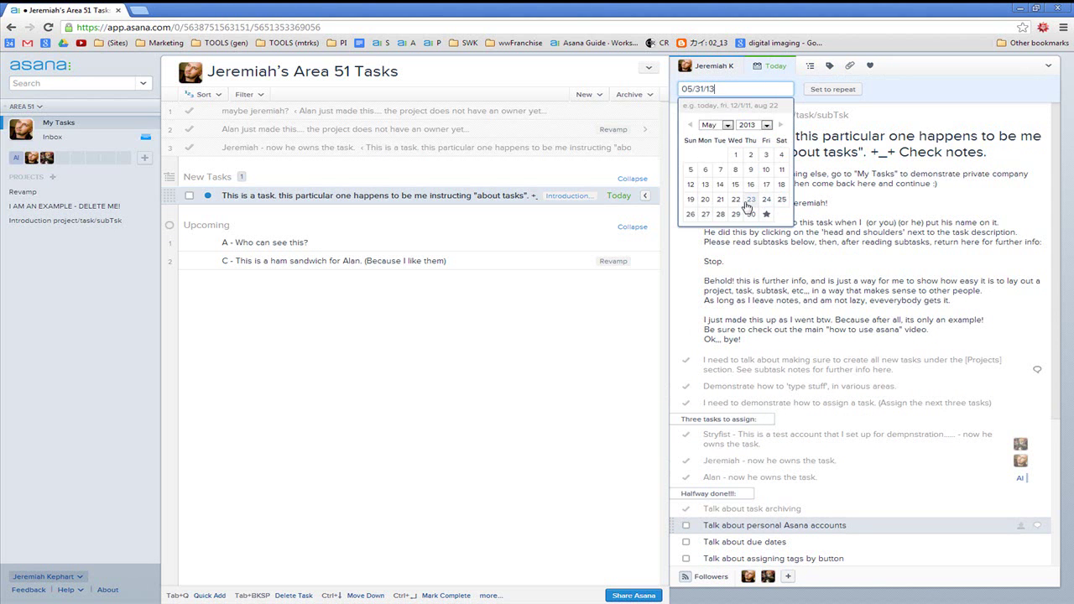
pyautogui.click(736, 200)
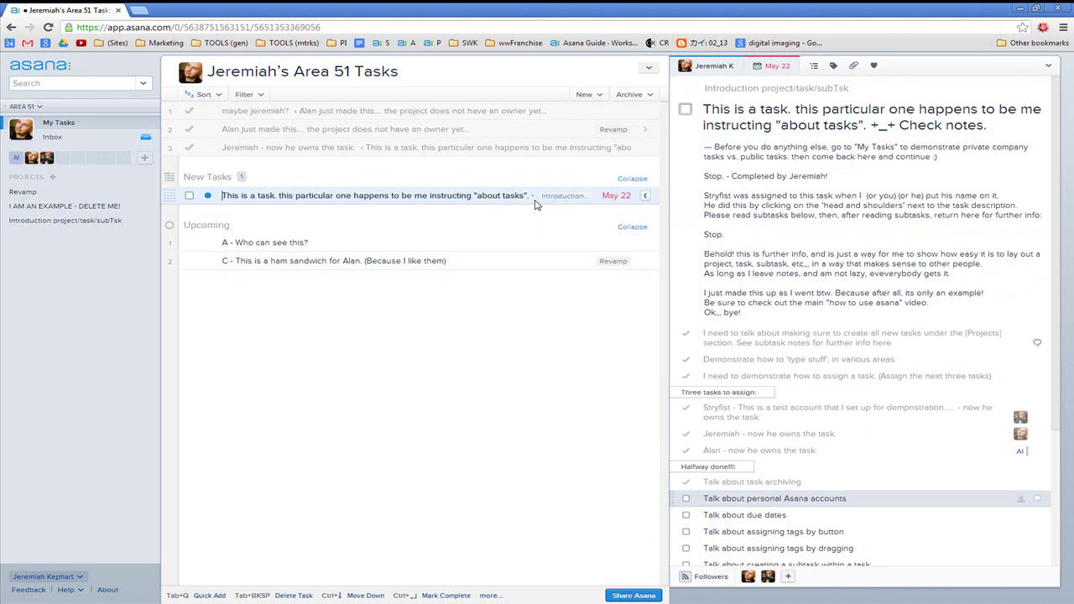
# Change the "about tasks" task's due date to the coming Wednesday and then to June 26, 2013
pyautogui.click(505, 194)
pyautogui.click(777, 65)
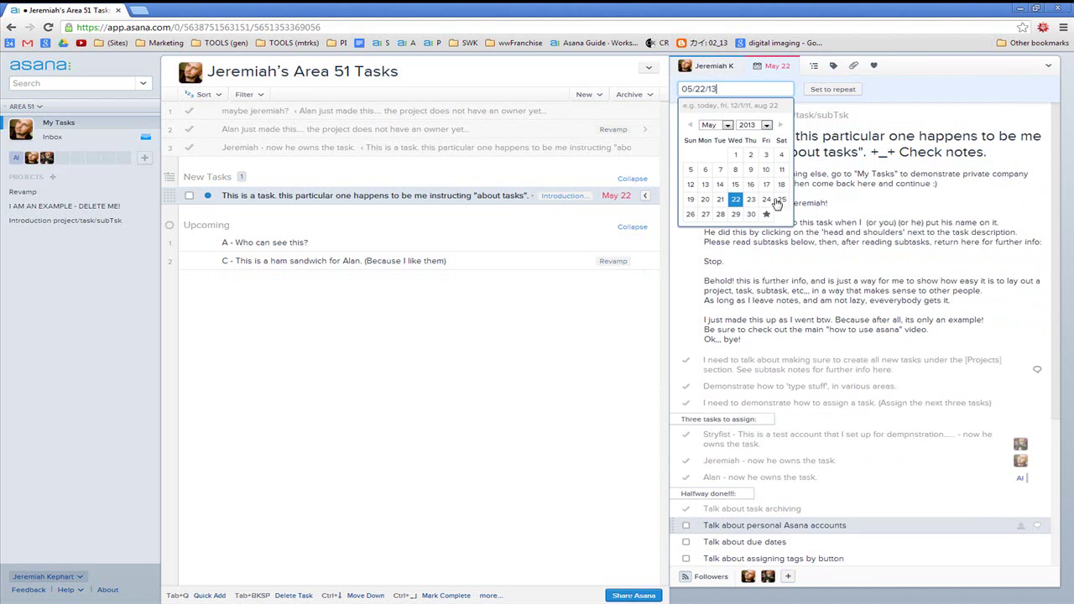
pyautogui.click(736, 170)
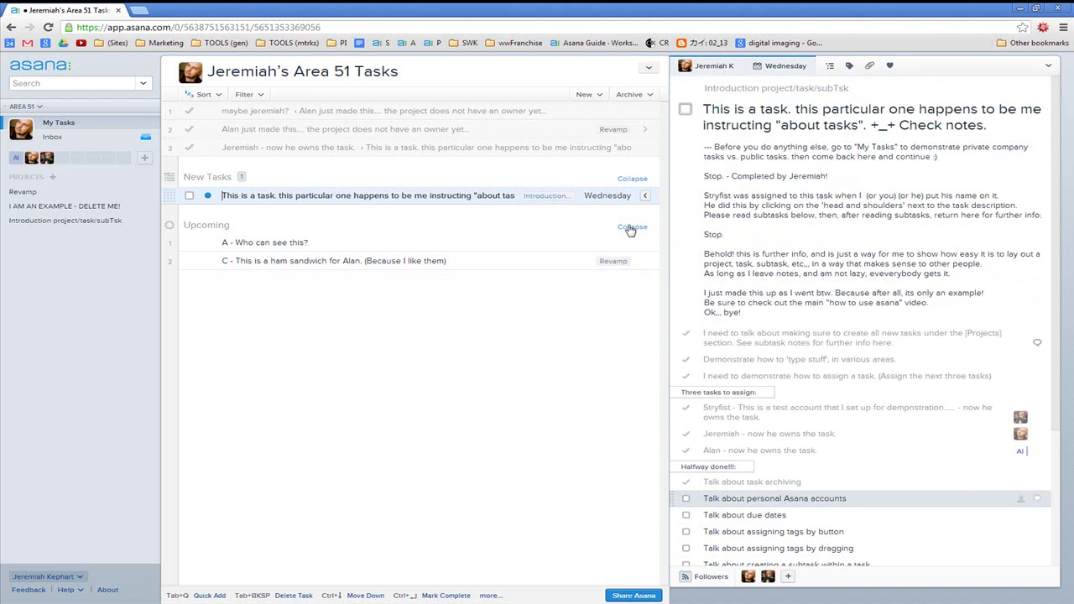
pyautogui.click(780, 66)
pyautogui.click(735, 216)
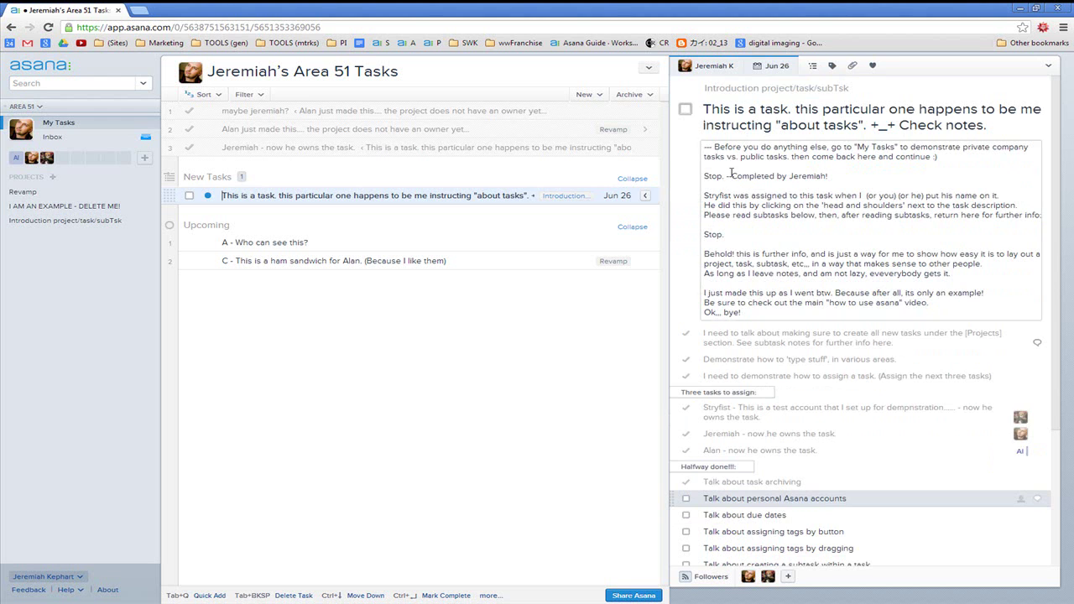
# Set the "about tasks" task's due date back to today, May 31, 2013
pyautogui.click(773, 65)
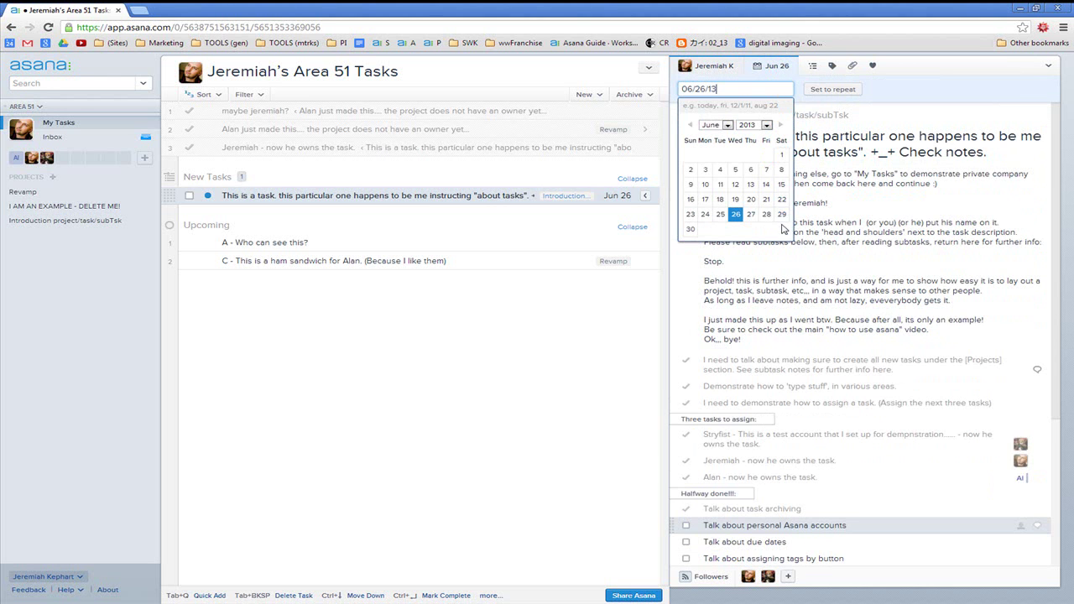
pyautogui.click(691, 125)
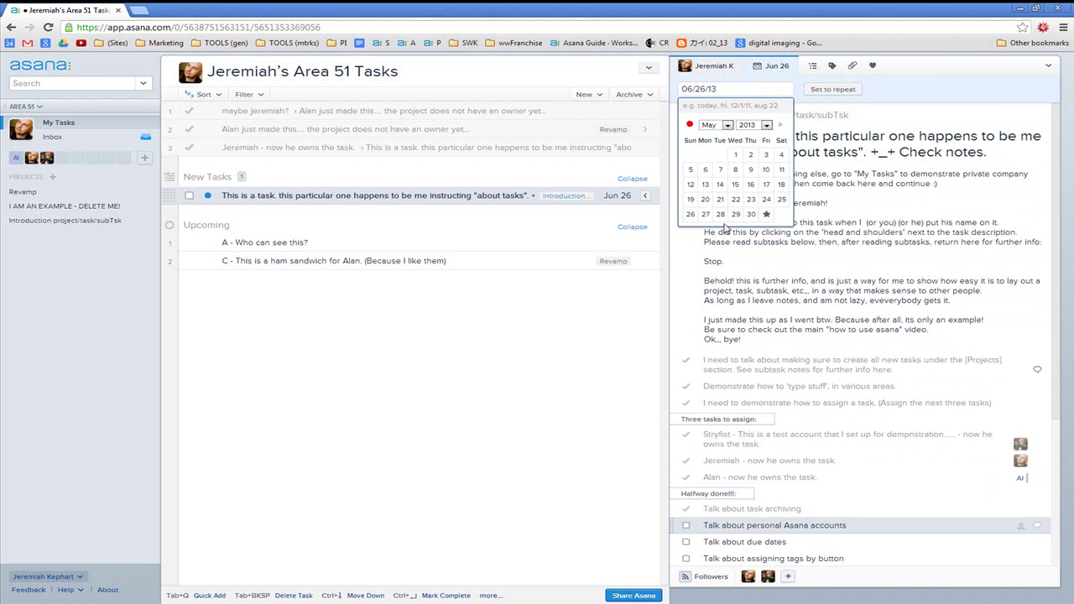
pyautogui.click(765, 216)
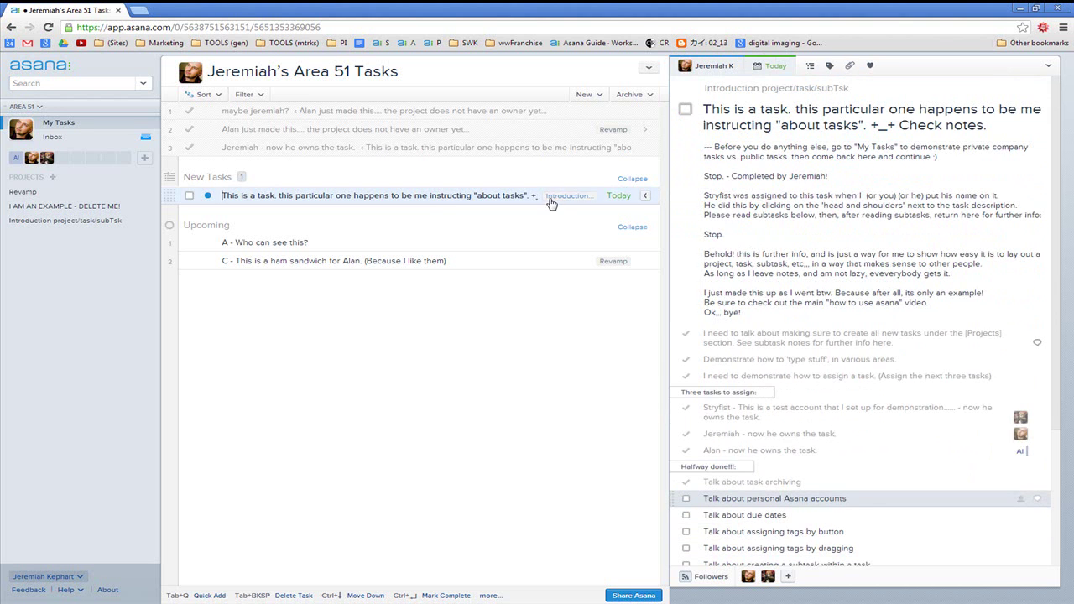
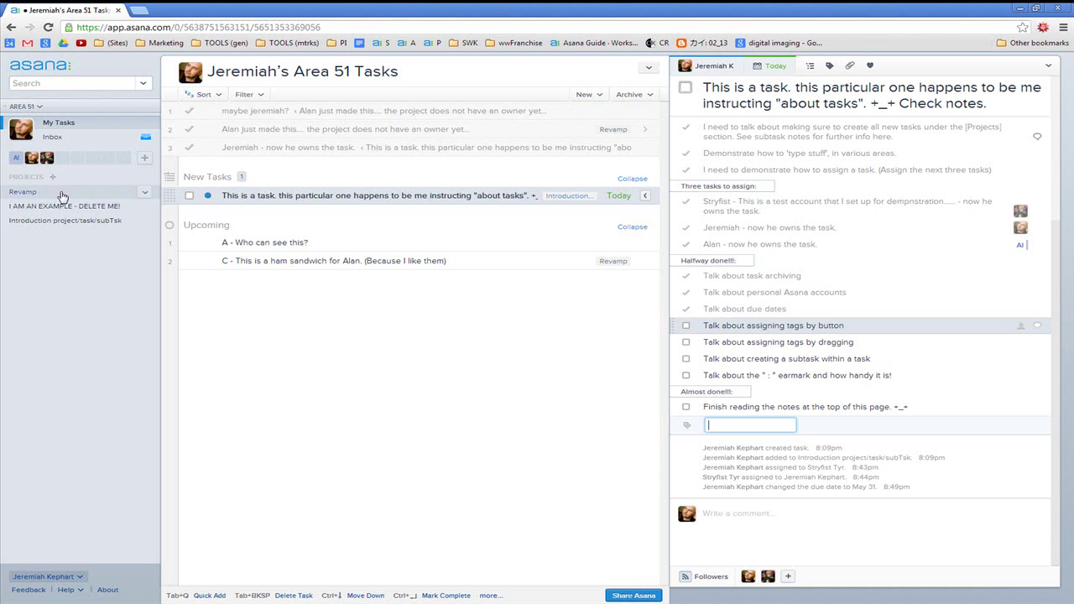
# Tag the "about tasks" task with a new tag named "revamp"
pyautogui.write('re')
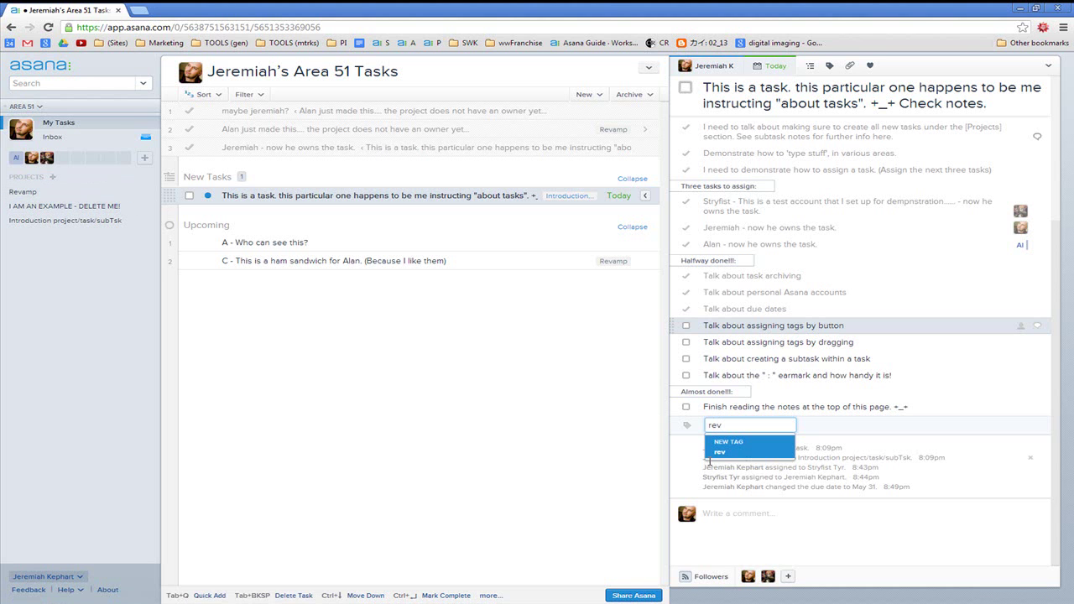
pyautogui.write('vamp')
pyautogui.press('Return')
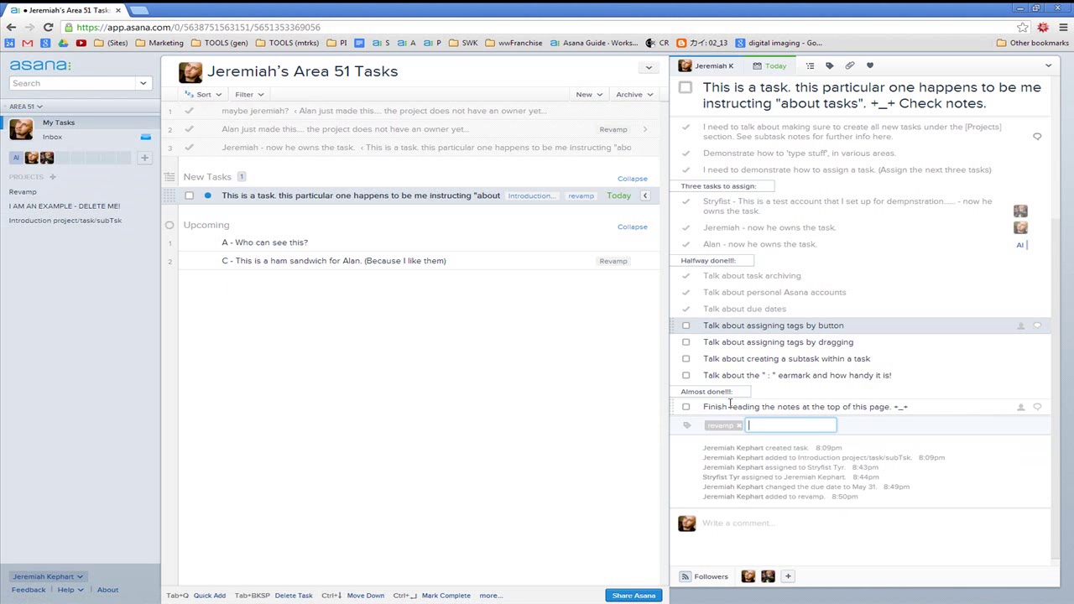
pyautogui.click(748, 423)
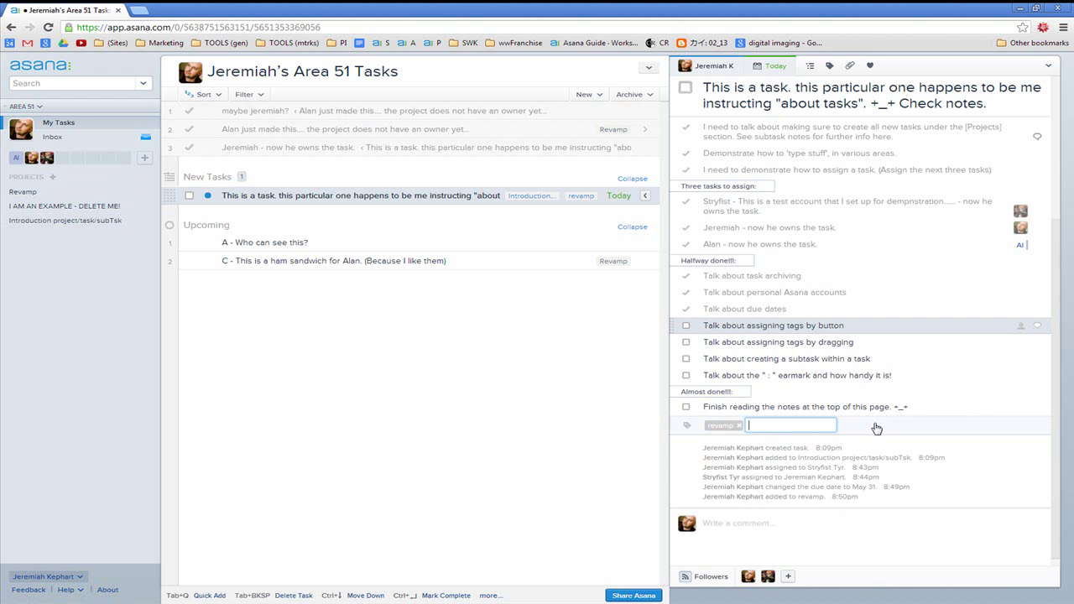
# Delete the "about tasks" task, undo the deletion and bring its tags back into view
pyautogui.hotkey('Tab', 'BackSpace')
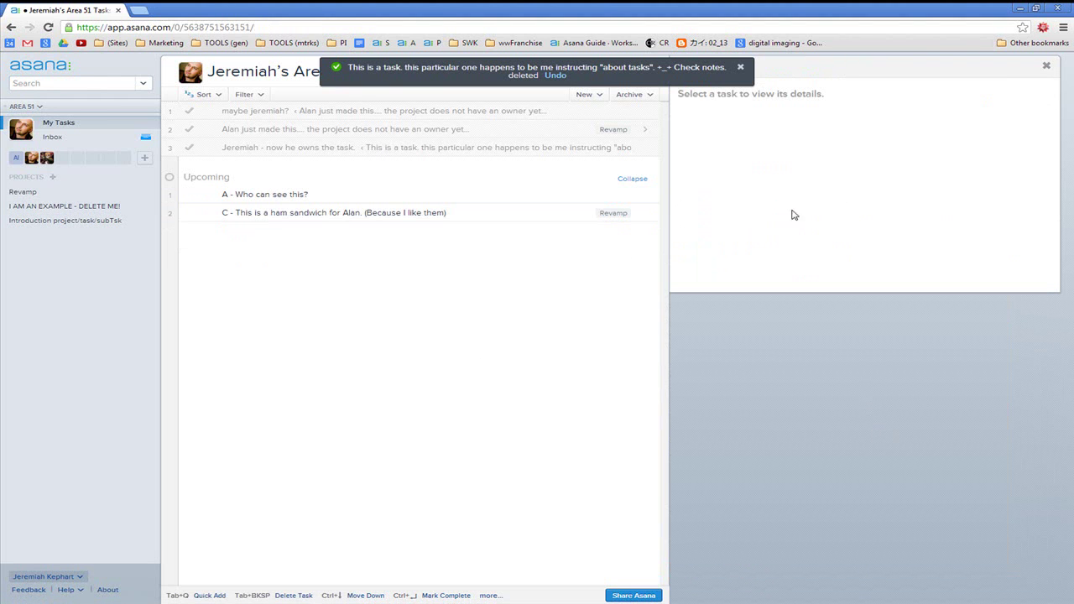
pyautogui.click(557, 76)
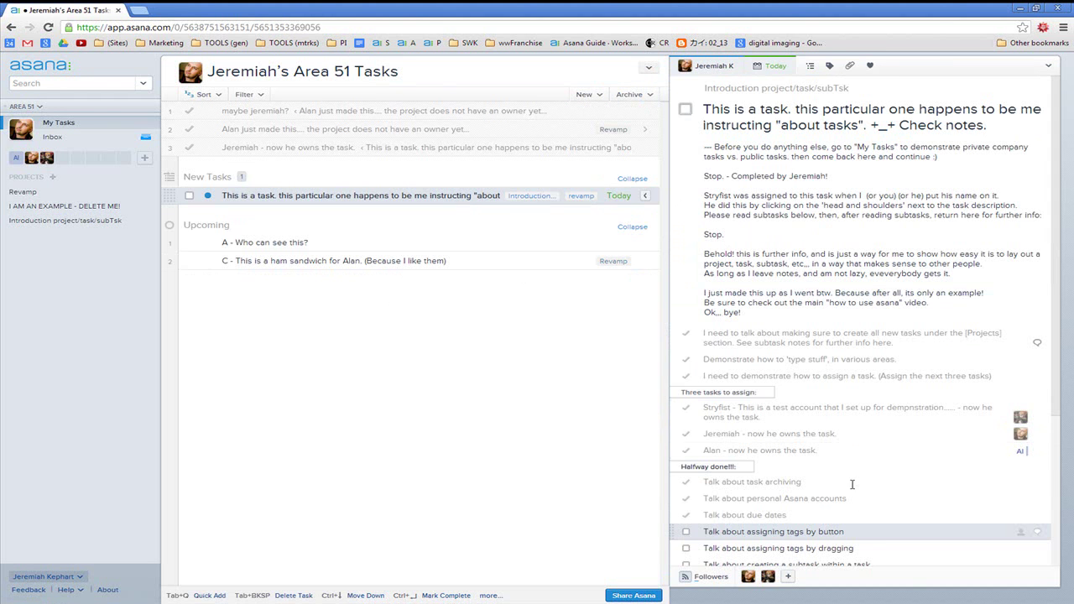
pyautogui.scroll(-4, 851, 512)
pyautogui.click(799, 490)
pyautogui.click(914, 501)
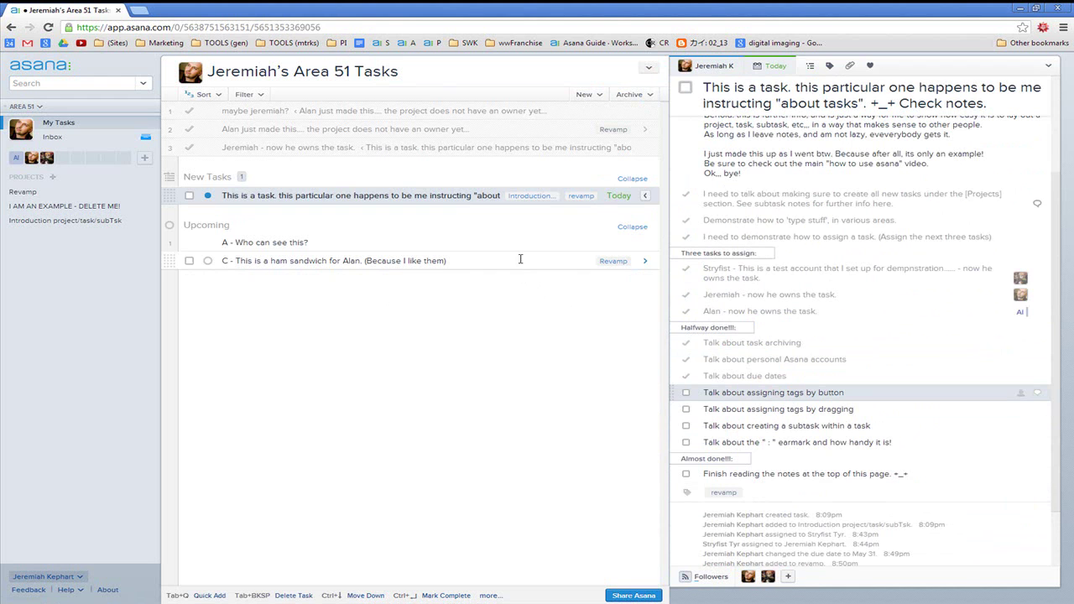
# Compare the Revamp project's tasks with the tasks tagged "revamp", reached through the tag on the "about tasks" task
pyautogui.click(490, 260)
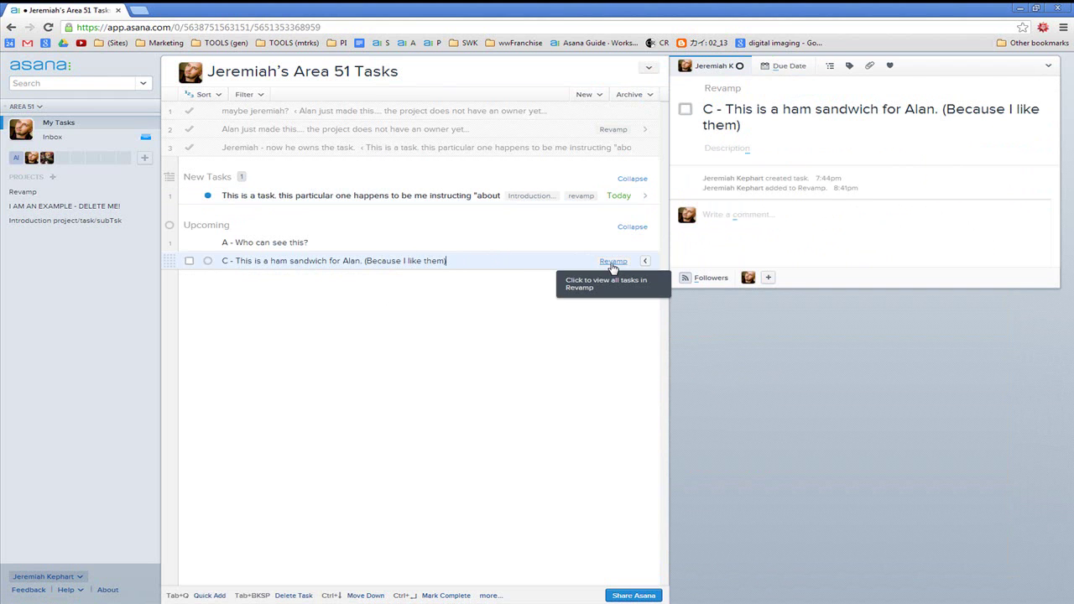
pyautogui.click(32, 194)
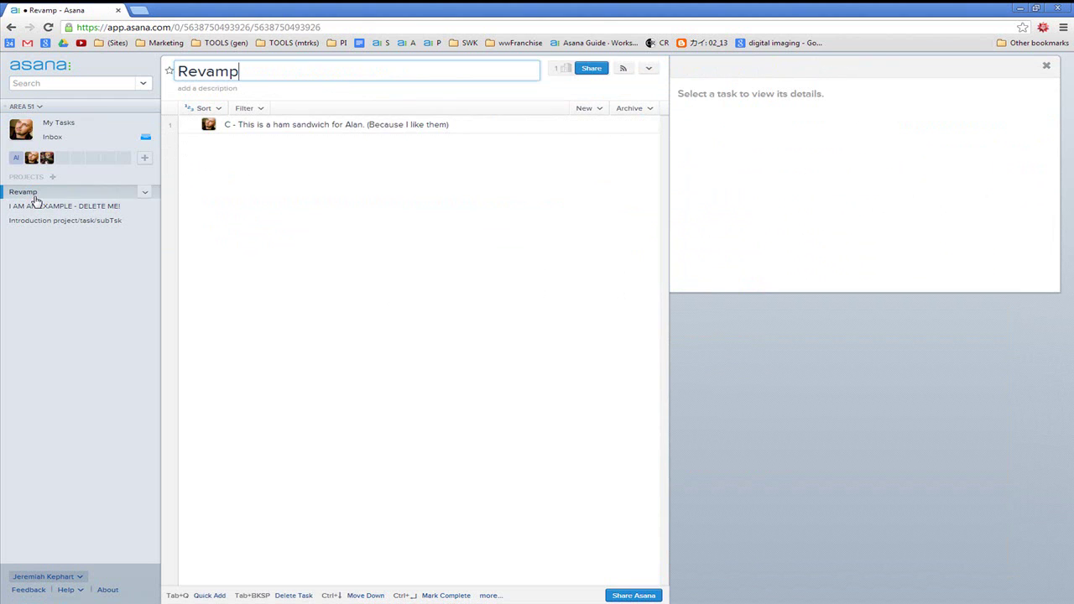
pyautogui.click(37, 225)
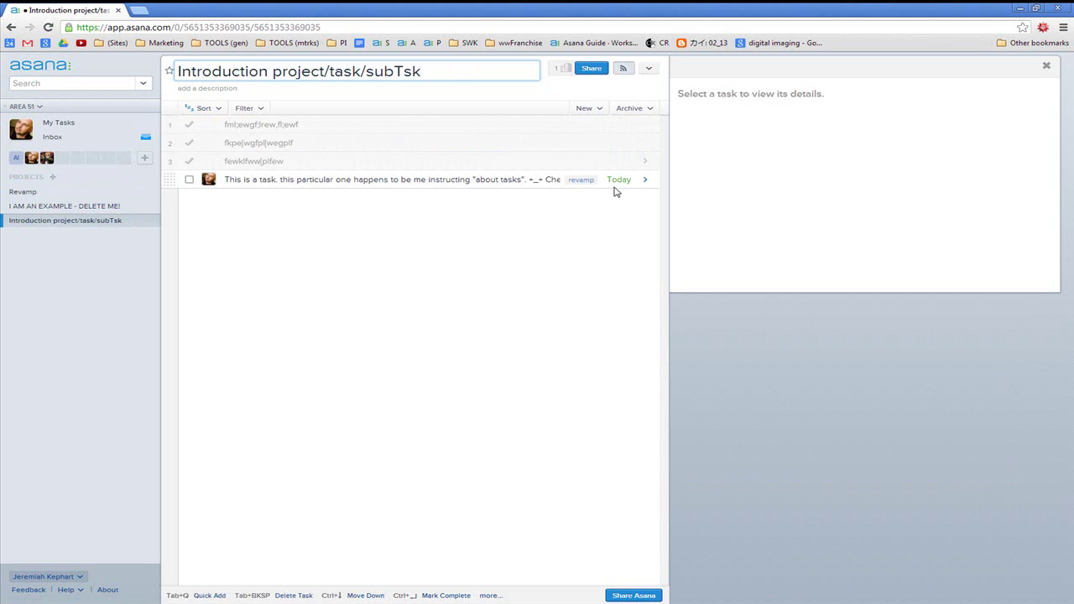
pyautogui.click(575, 182)
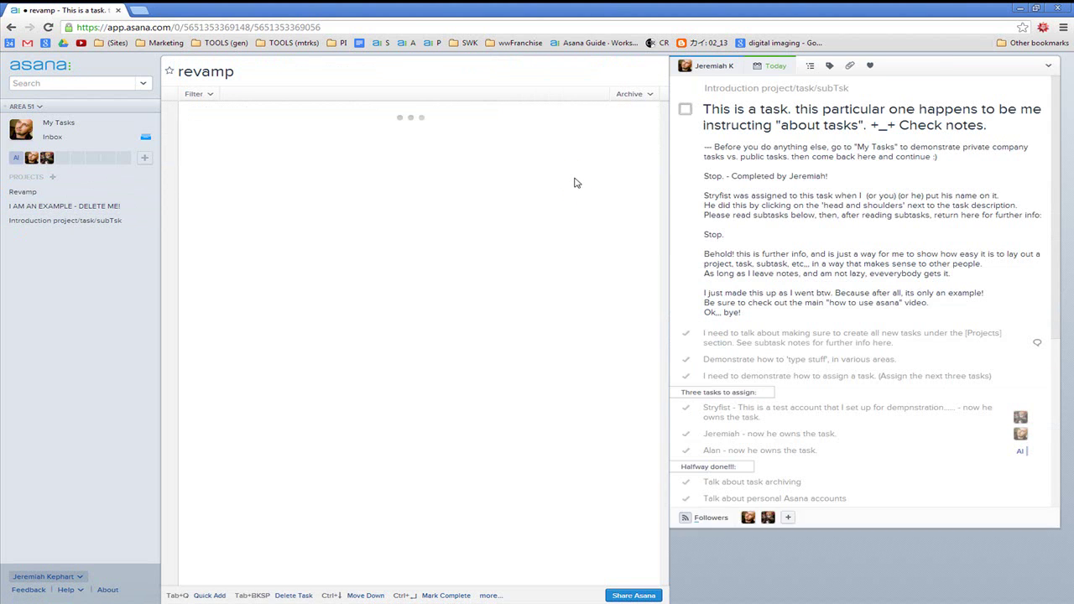
# Remove the "revamp" tag from the "about tasks" task
pyautogui.scroll(-3, 684, 428)
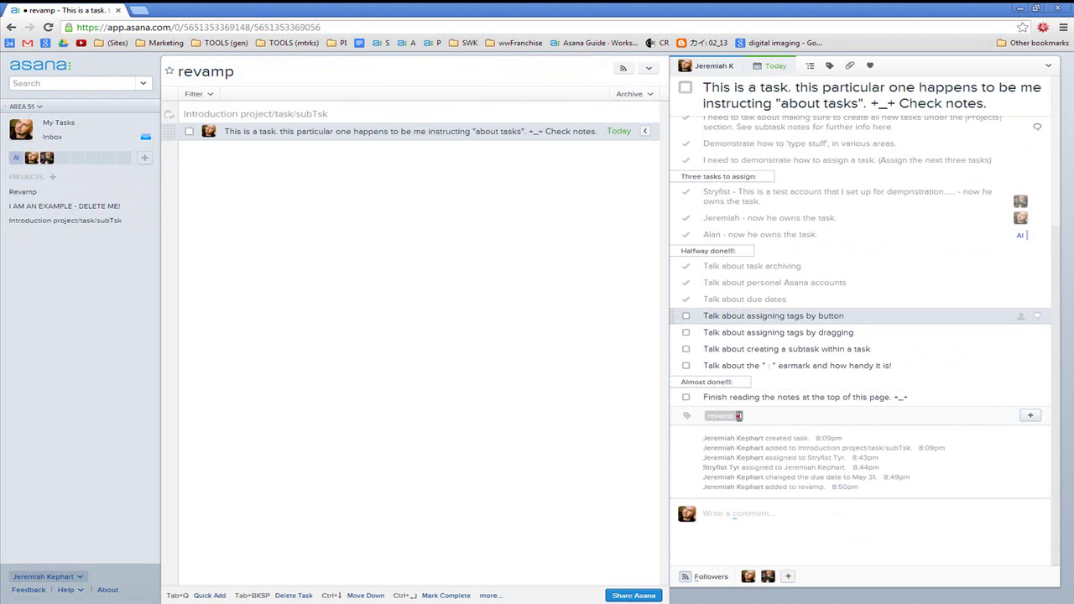
pyautogui.click(739, 417)
pyautogui.click(787, 425)
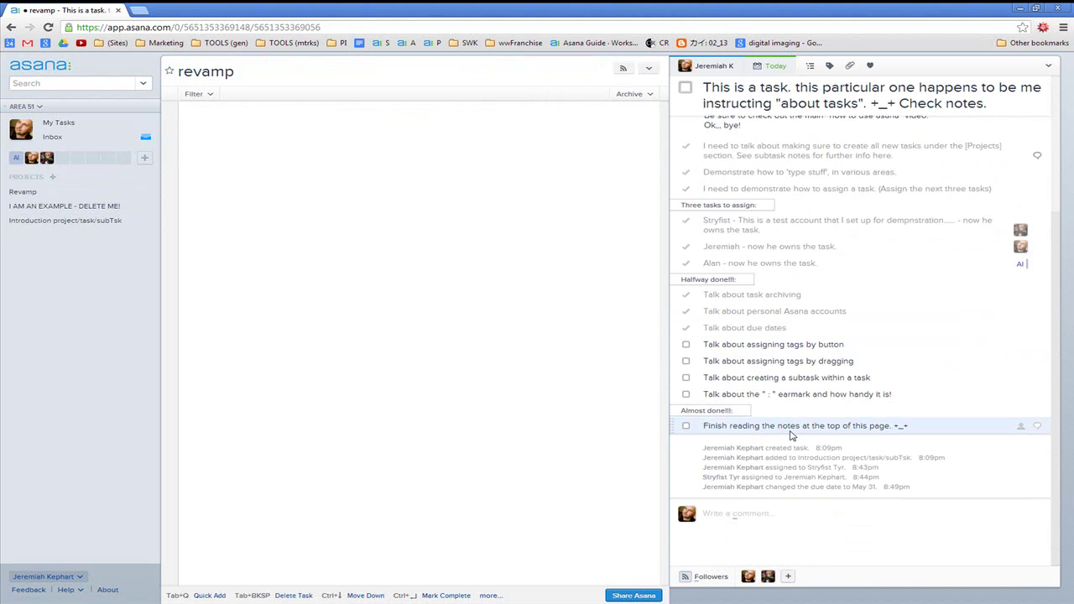
pyautogui.scroll(3, 791, 432)
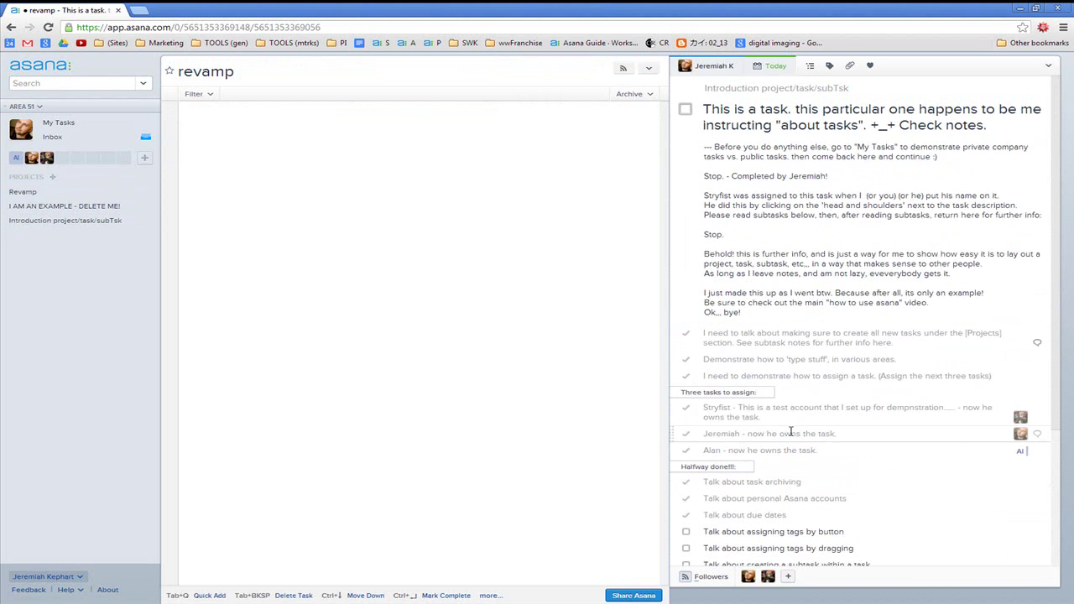
# Open the "about tasks" task in Introduction project/task/subTsk and mark its "Talk about assigning tags by button" subtask complete
pyautogui.click(55, 220)
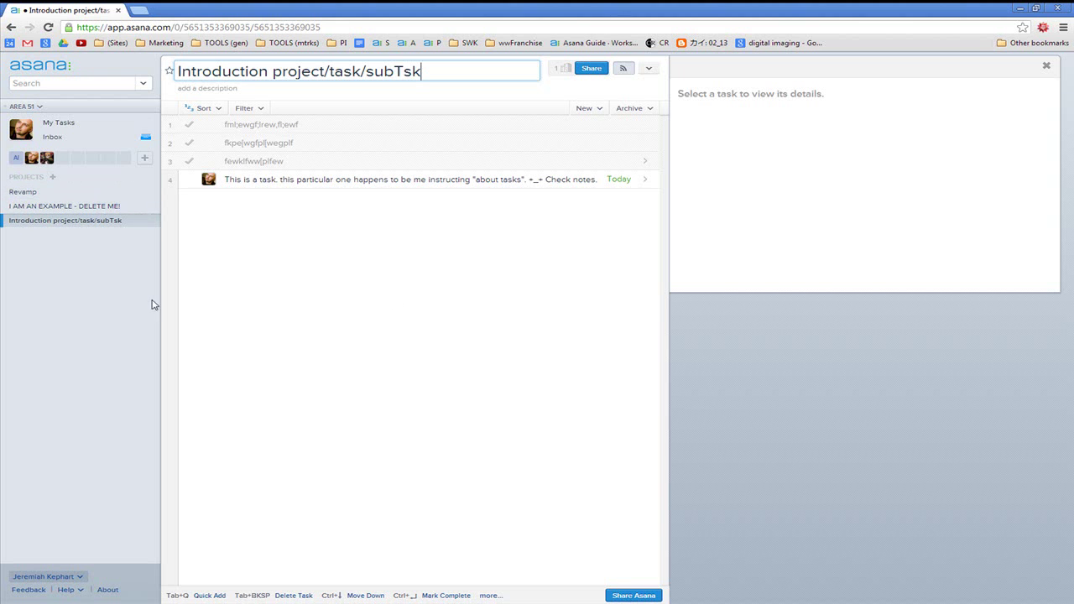
pyautogui.click(498, 179)
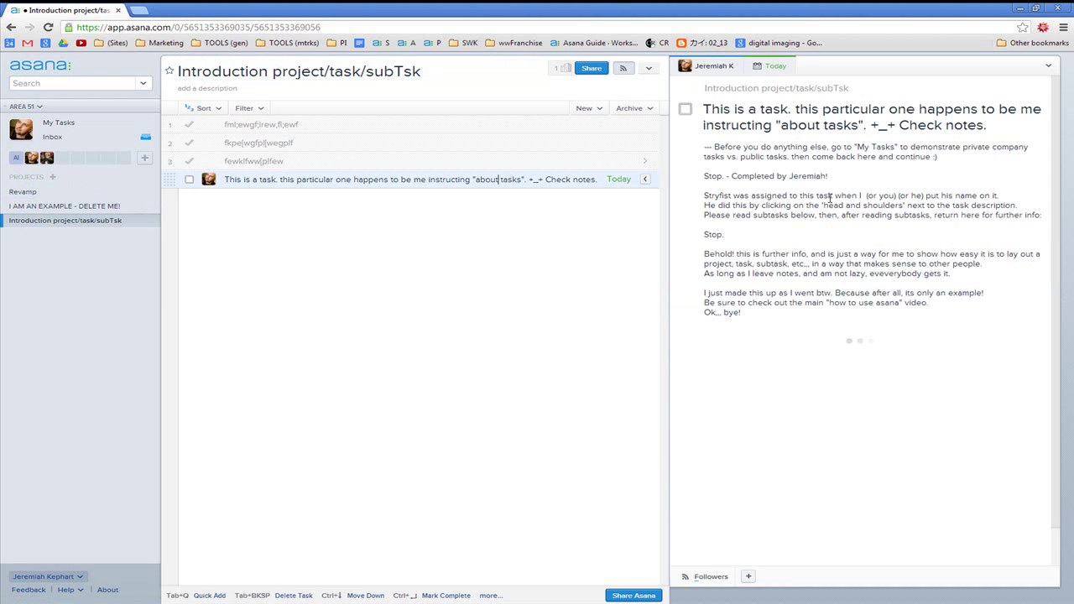
pyautogui.scroll(-3, 827, 499)
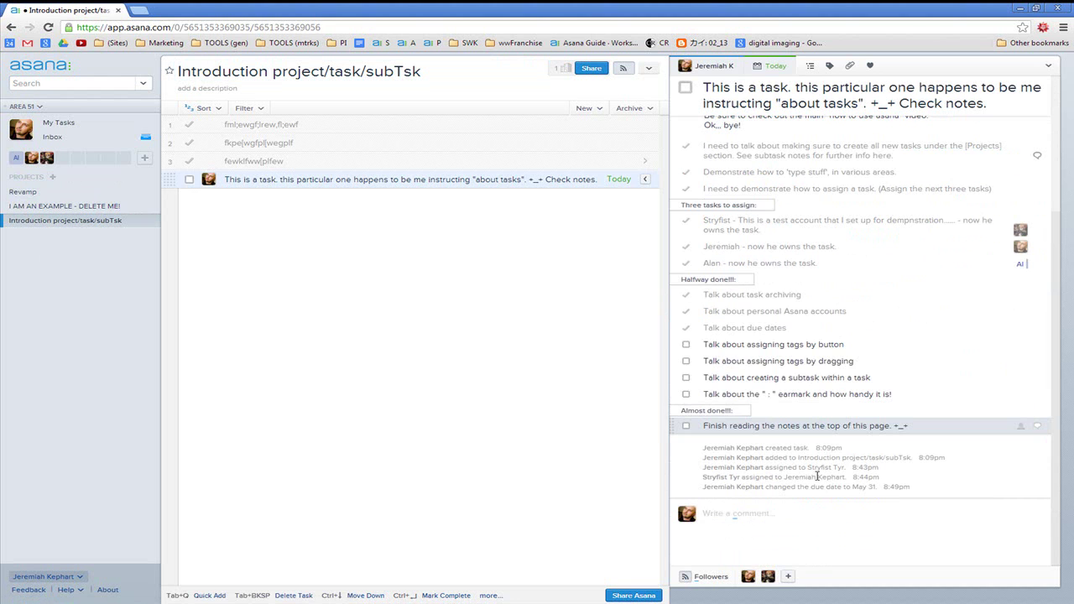
pyautogui.click(684, 345)
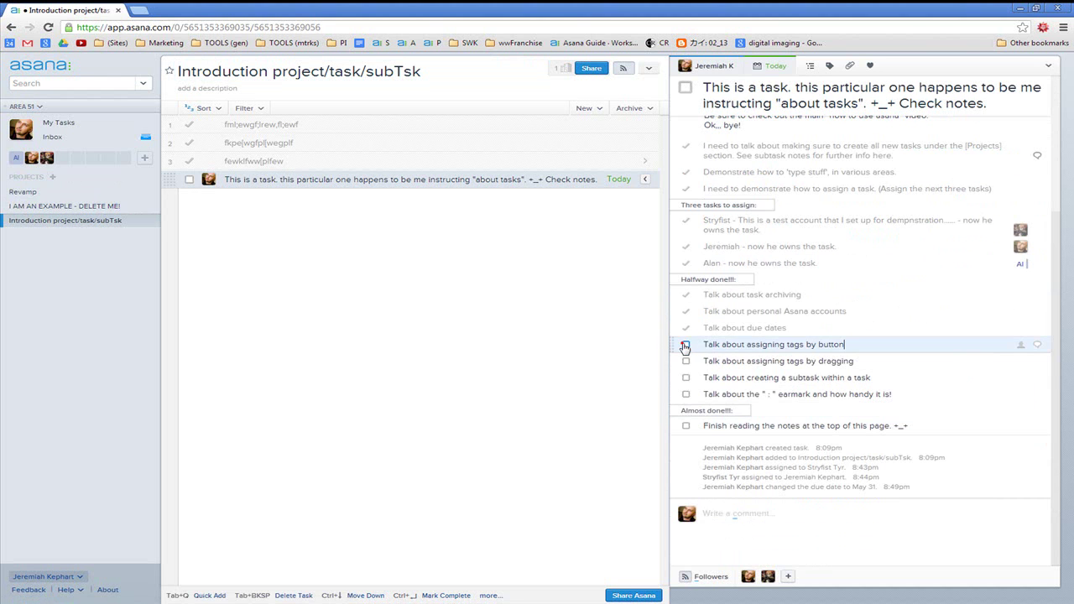
pyautogui.click(685, 345)
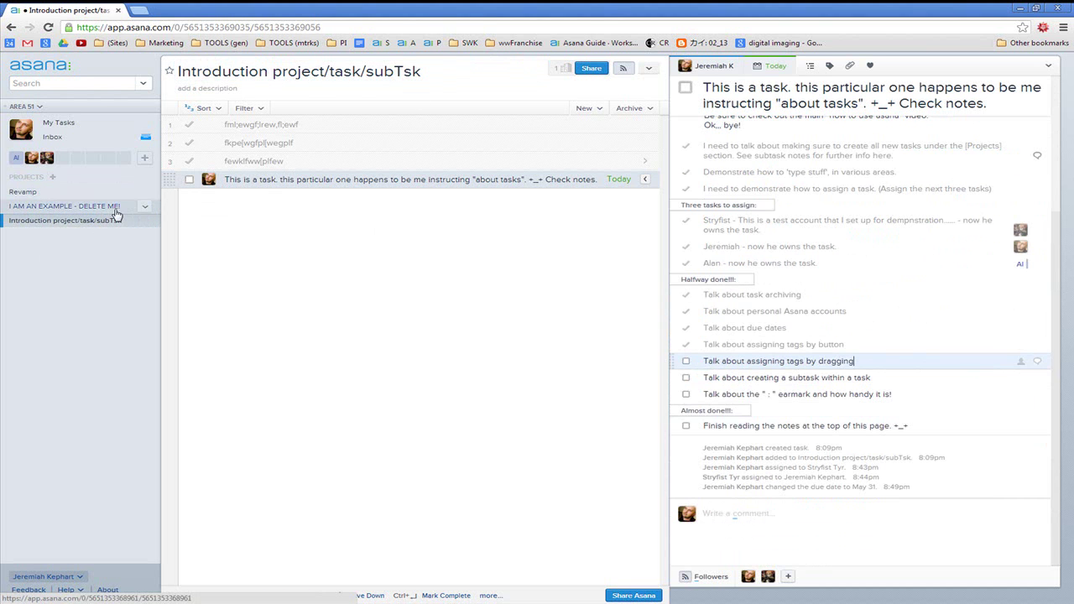
# Delete the "I AM AN EXAMPLE - DELETE ME!" project
pyautogui.click(76, 210)
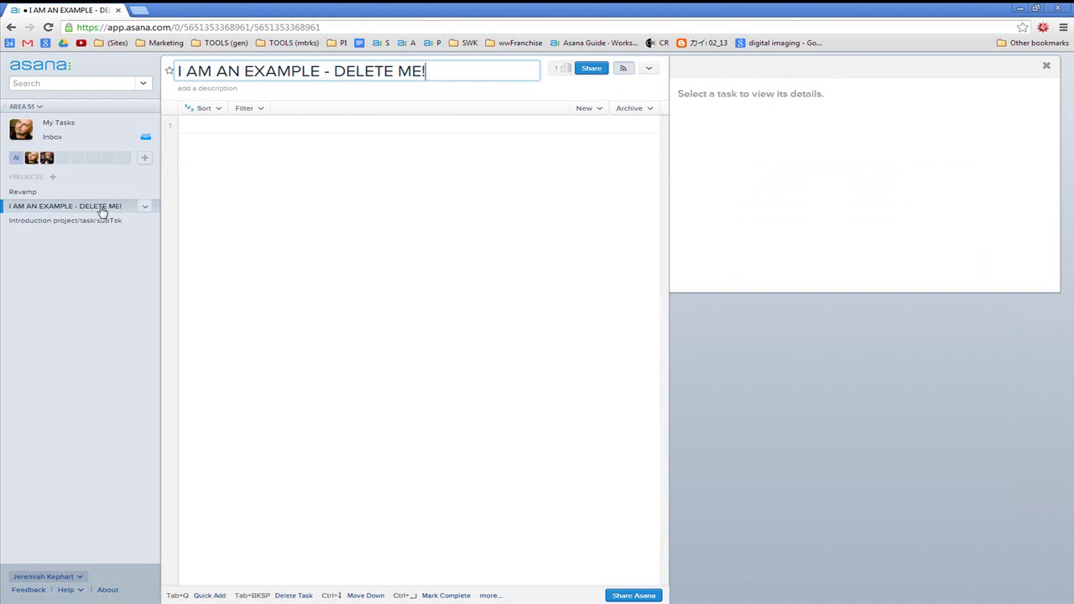
pyautogui.click(144, 207)
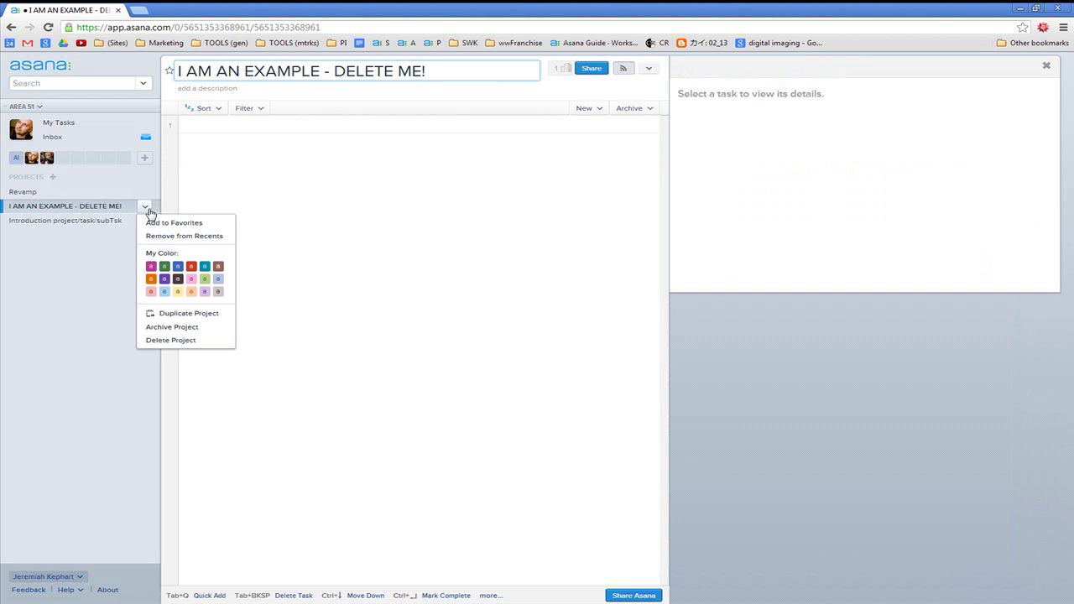
pyautogui.click(179, 339)
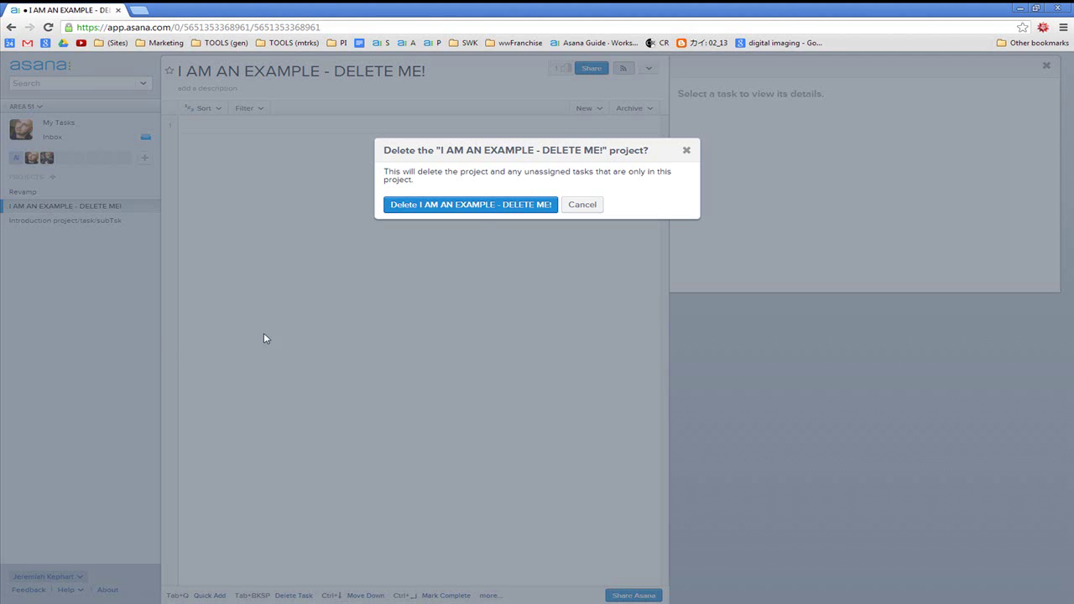
pyautogui.click(472, 206)
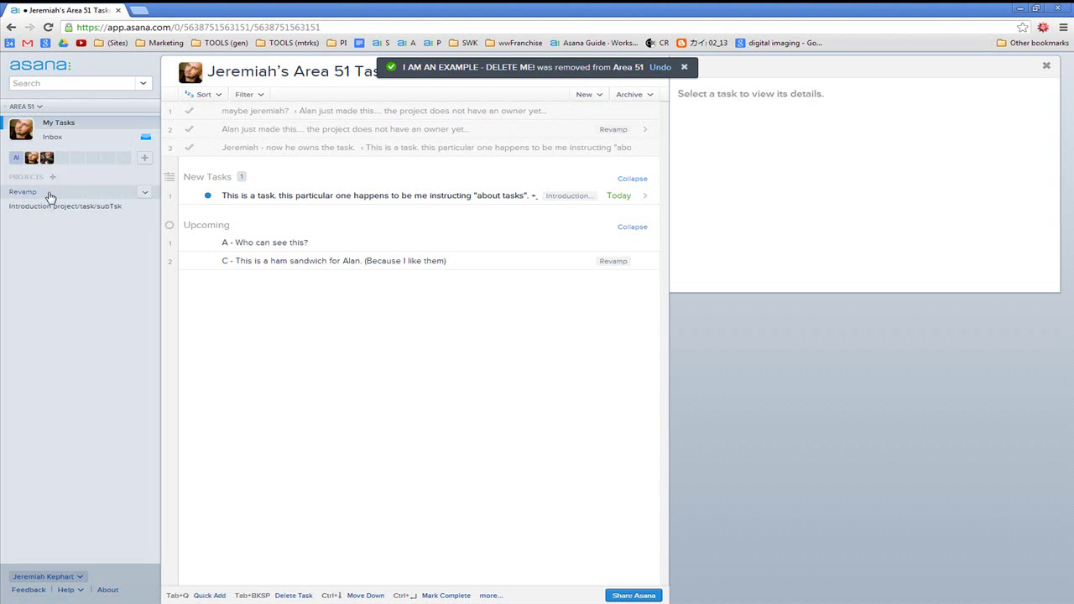
# Move the "about tasks" task from Introduction project/task/subTsk to the Revamp project and check it there
pyautogui.click(38, 207)
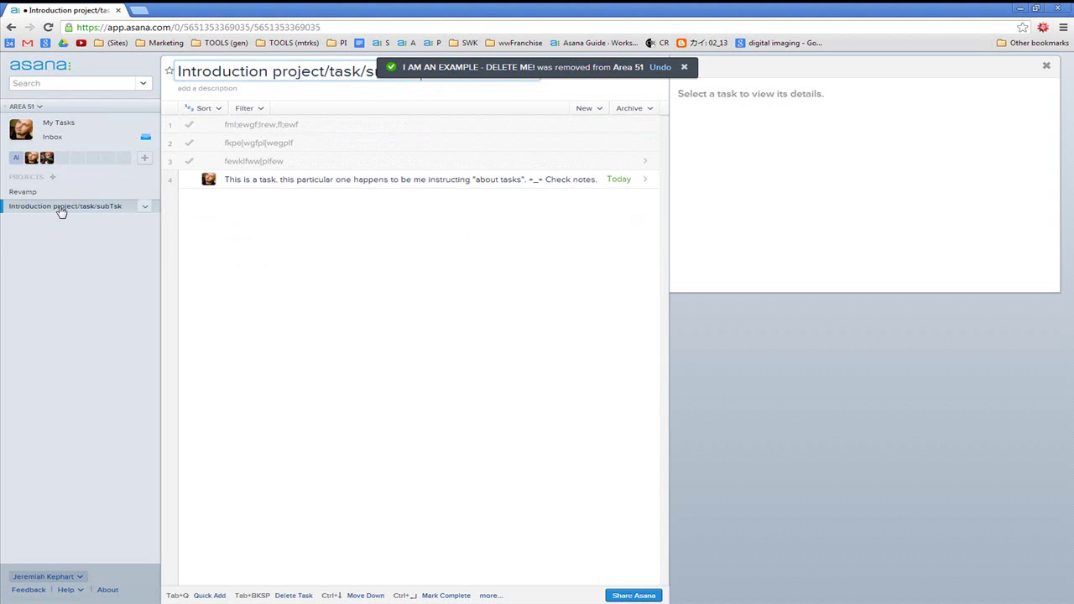
pyautogui.moveTo(167, 178); pyautogui.dragTo(36, 192)
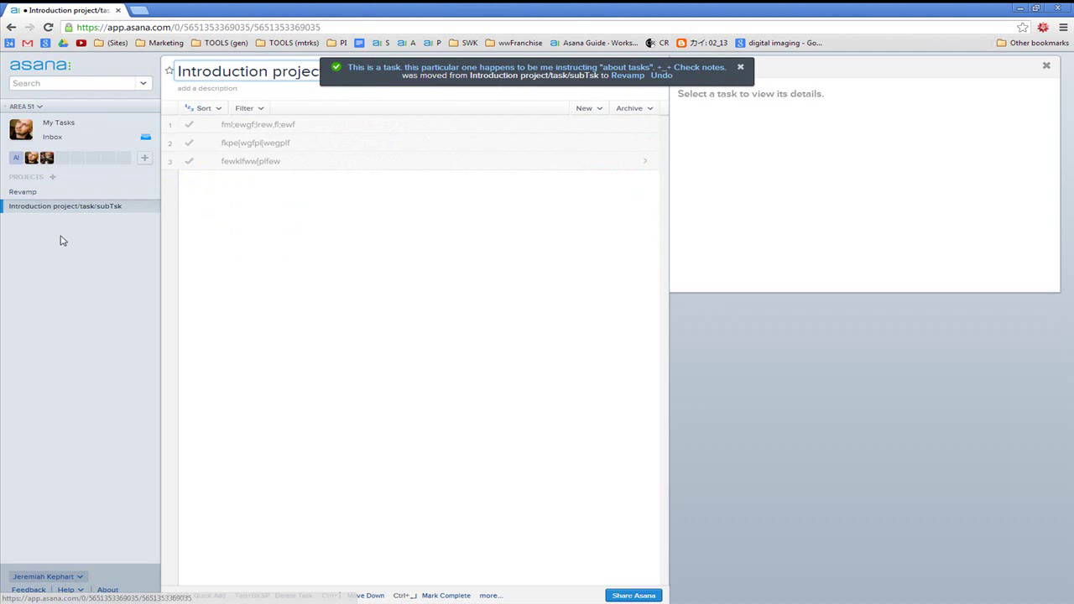
pyautogui.click(36, 192)
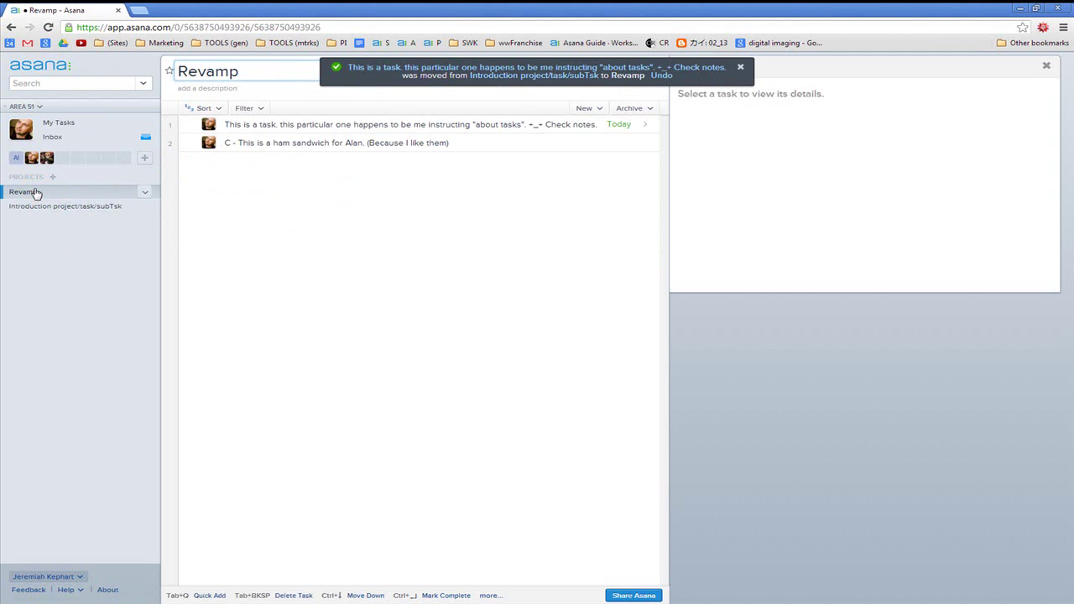
pyautogui.click(642, 124)
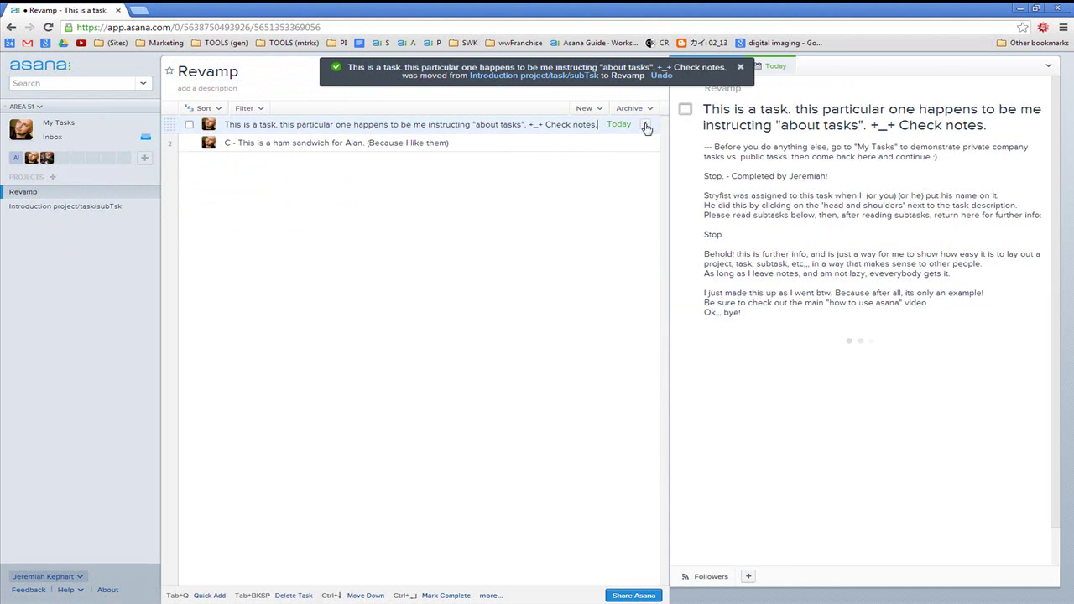
pyautogui.press('Escape')
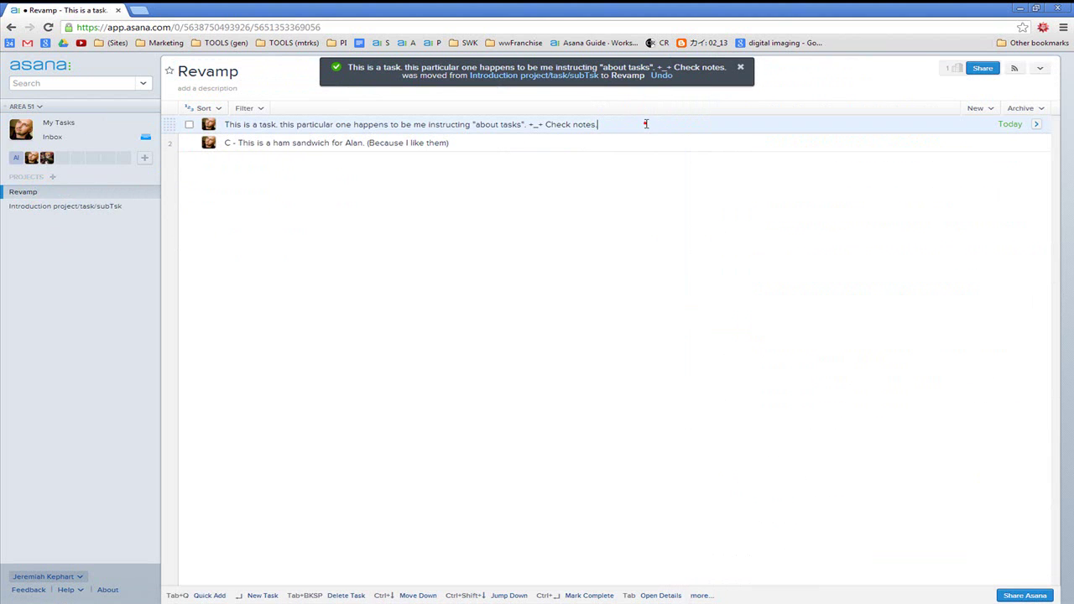
# Move the "about tasks" task from Revamp back to Introduction project/task/subTsk and open that project
pyautogui.click(1036, 125)
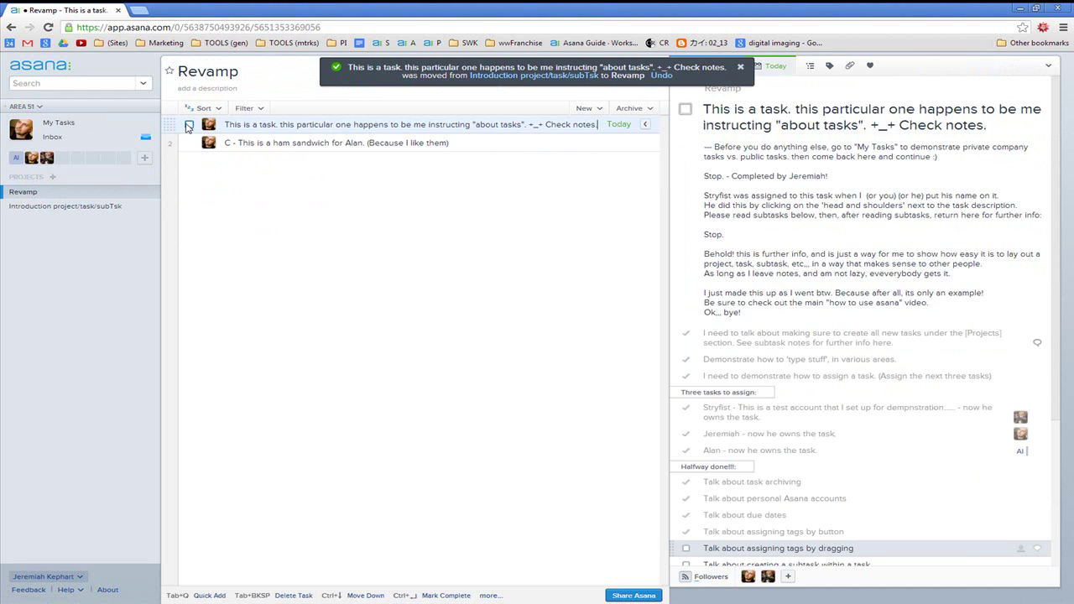
pyautogui.moveTo(173, 120); pyautogui.dragTo(77, 229)
pyautogui.click(46, 209)
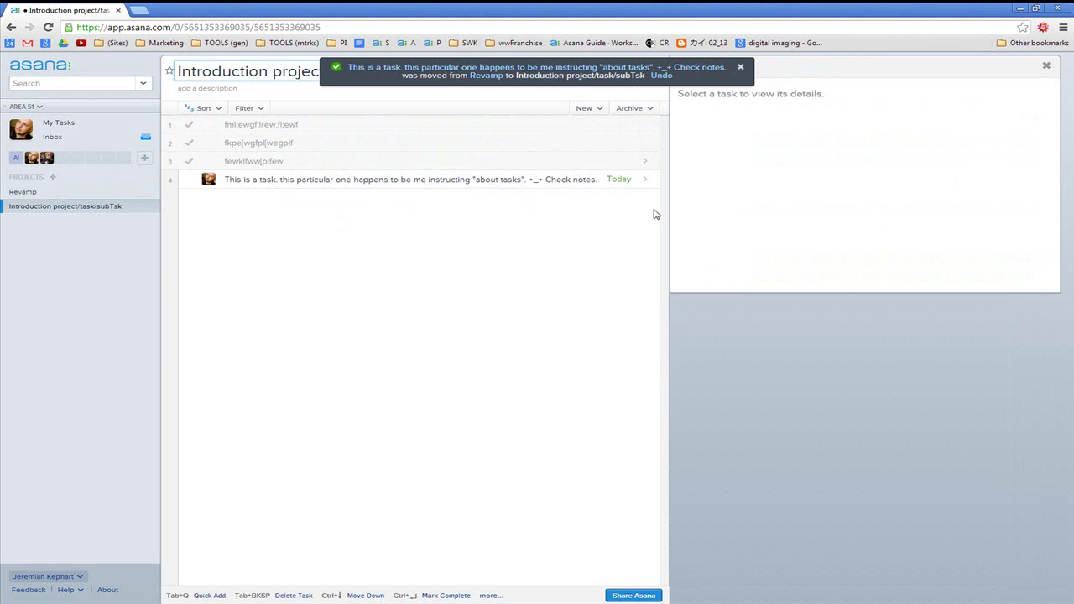
# Mark the "Talk about assigning tags by dragging" subtask of the "about tasks" task complete
pyautogui.click(571, 179)
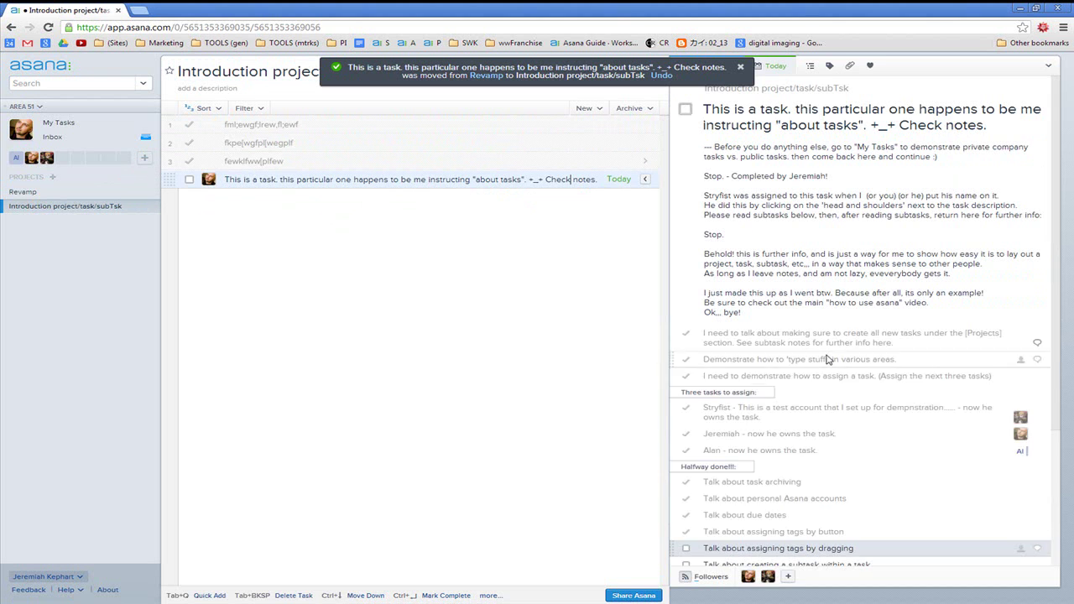
pyautogui.scroll(-3, 866, 417)
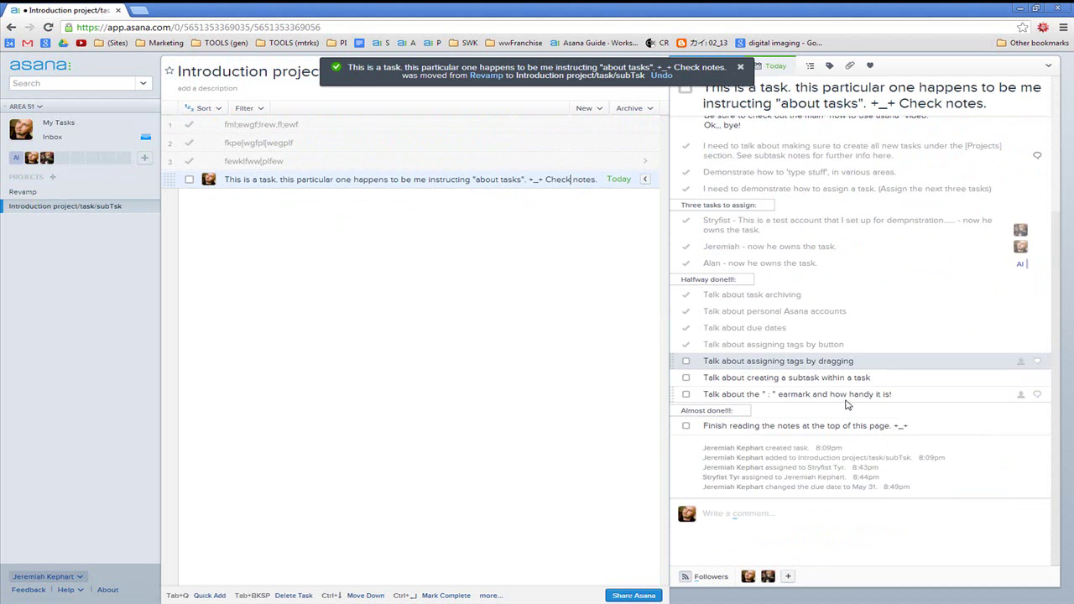
pyautogui.click(685, 363)
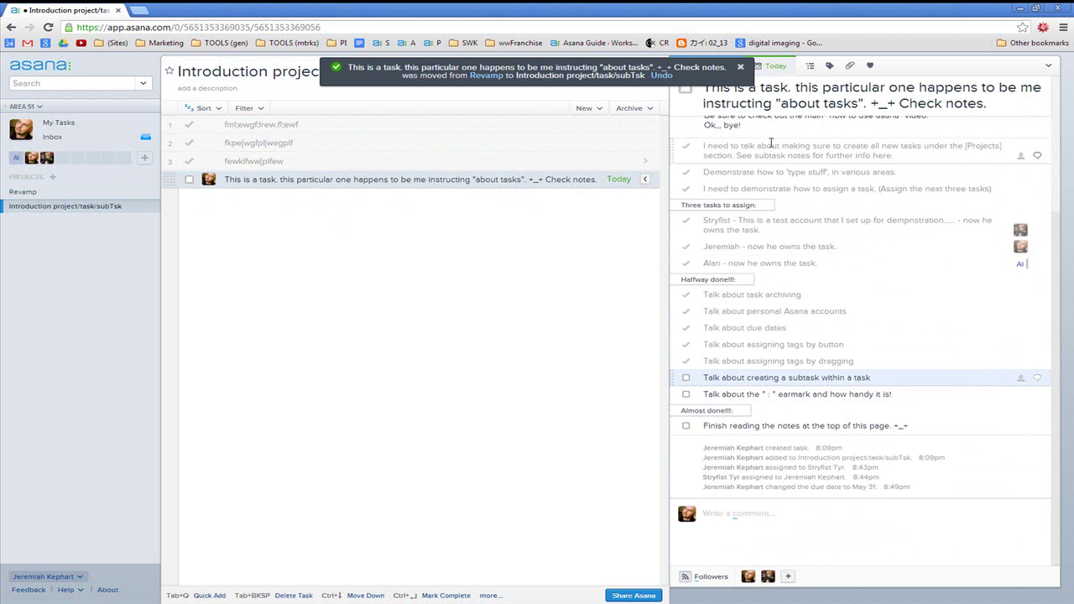
# View the completed "fewklfww[plfew" task with its subtasks, and return to the subtask list of the "about tasks" task
pyautogui.click(191, 180)
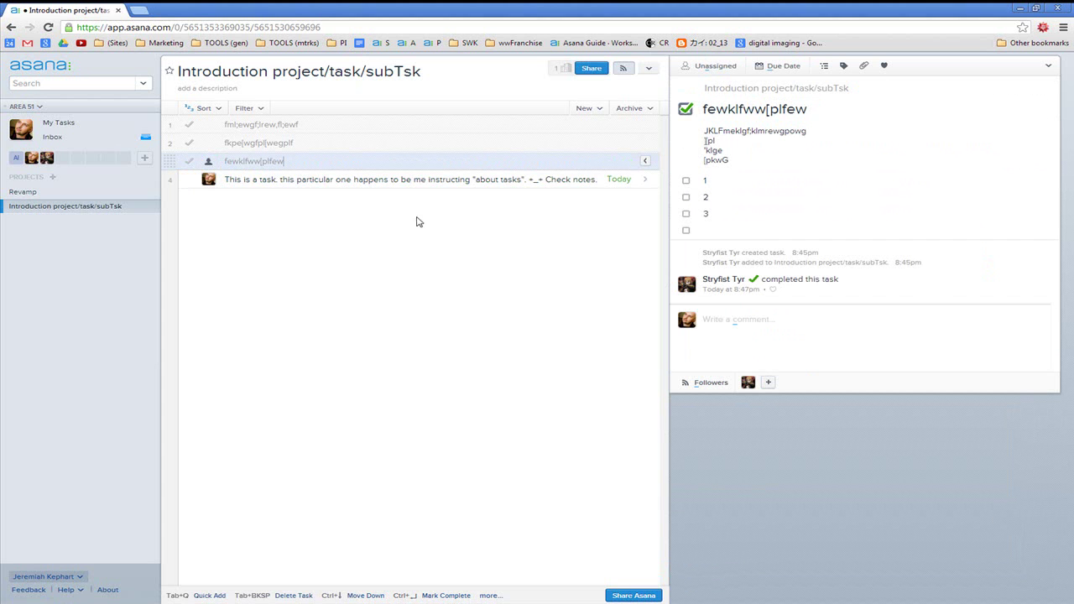
pyautogui.click(264, 179)
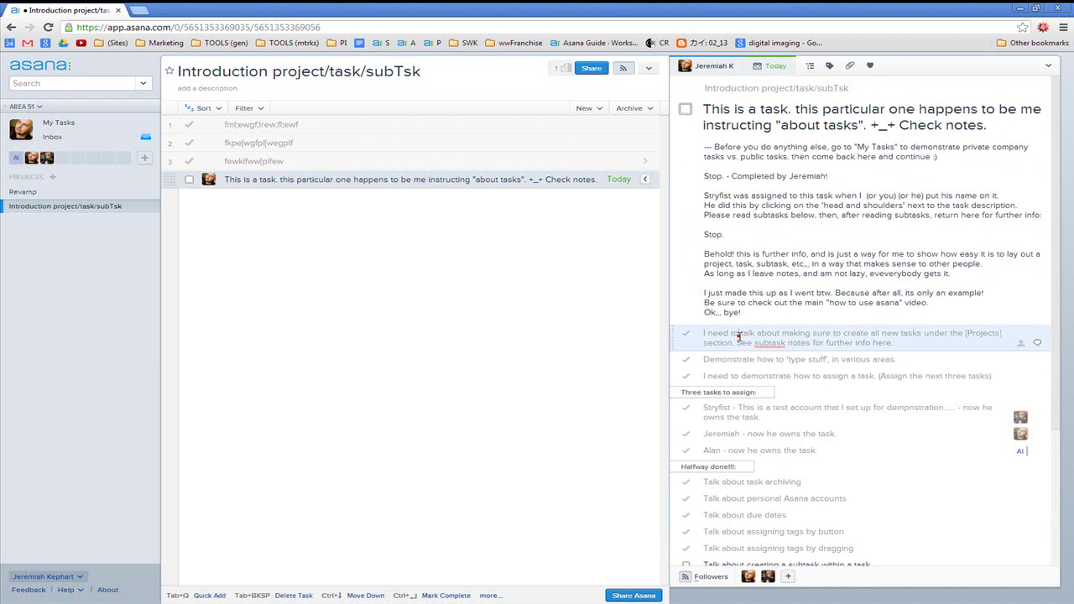
pyautogui.click(744, 371)
pyautogui.click(750, 409)
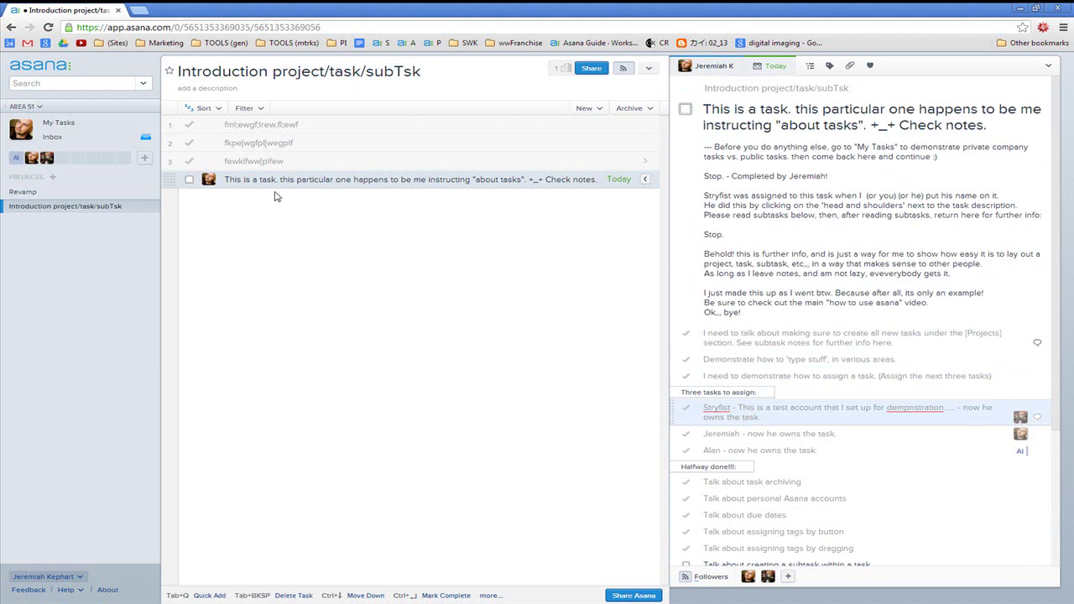
# Mark the "Talk about creating a subtask within a task" and "Talk about the " : " earmark and how handy it is!" subtasks complete
pyautogui.click(272, 181)
pyautogui.scroll(-3, 772, 424)
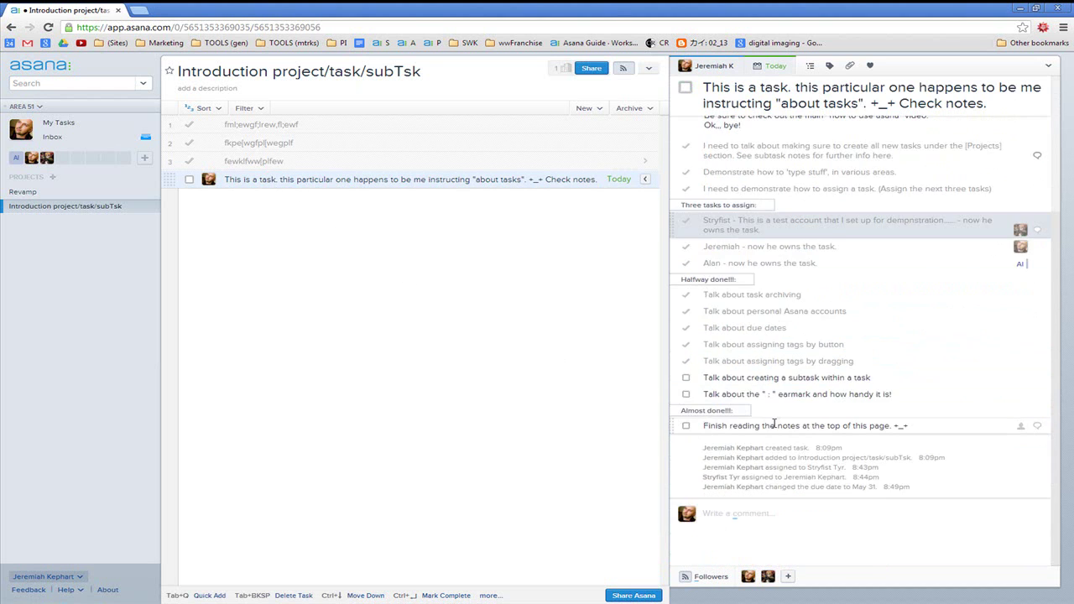
pyautogui.click(685, 415)
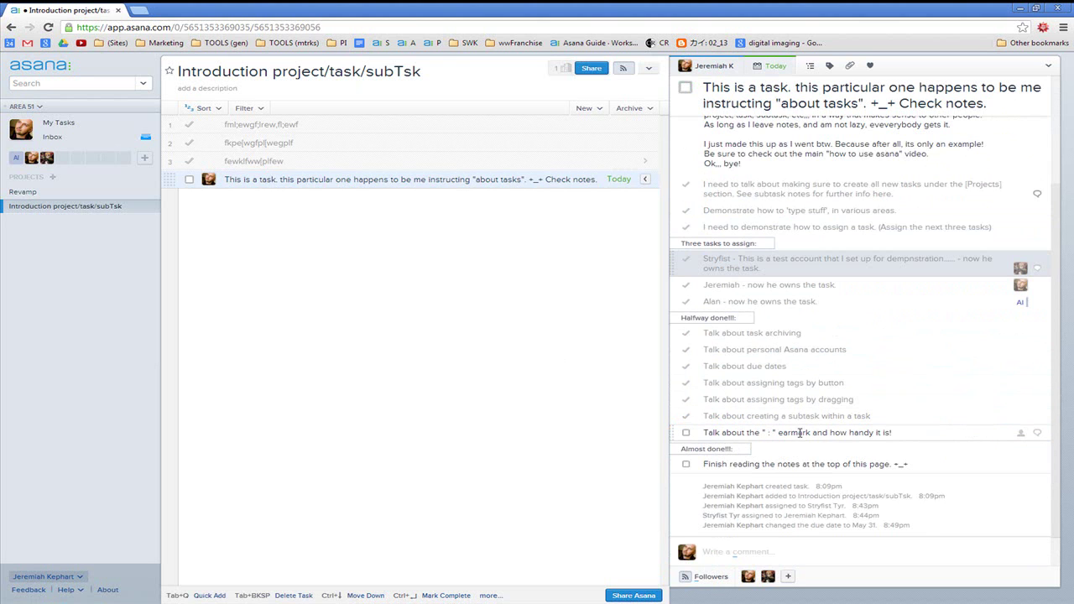
pyautogui.click(686, 433)
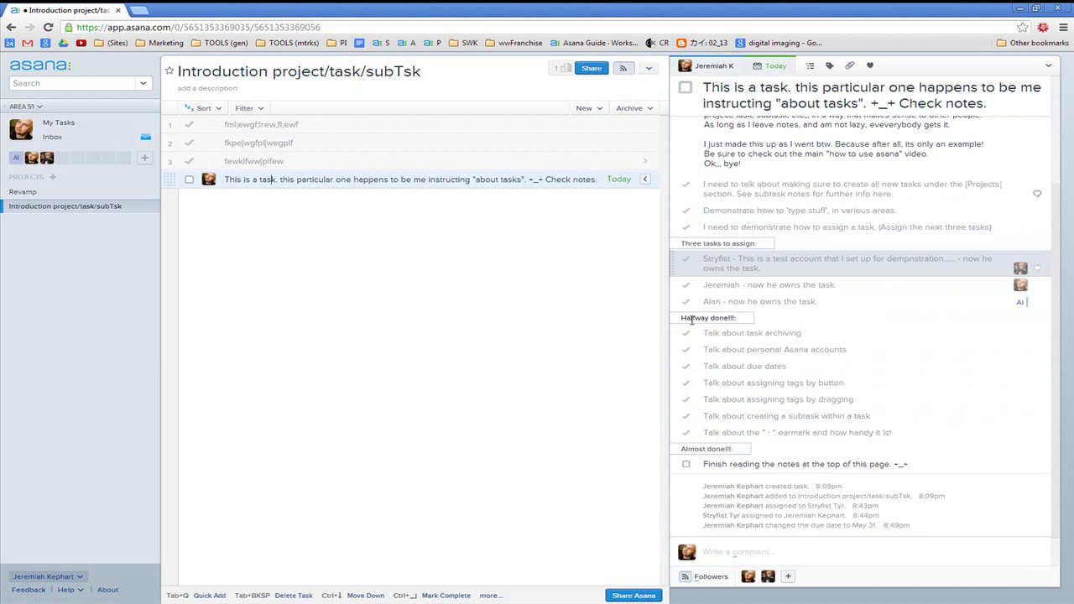
# Delete the "Halfway done!!!:" section from the subtask list and undo the deletion
pyautogui.click(742, 318)
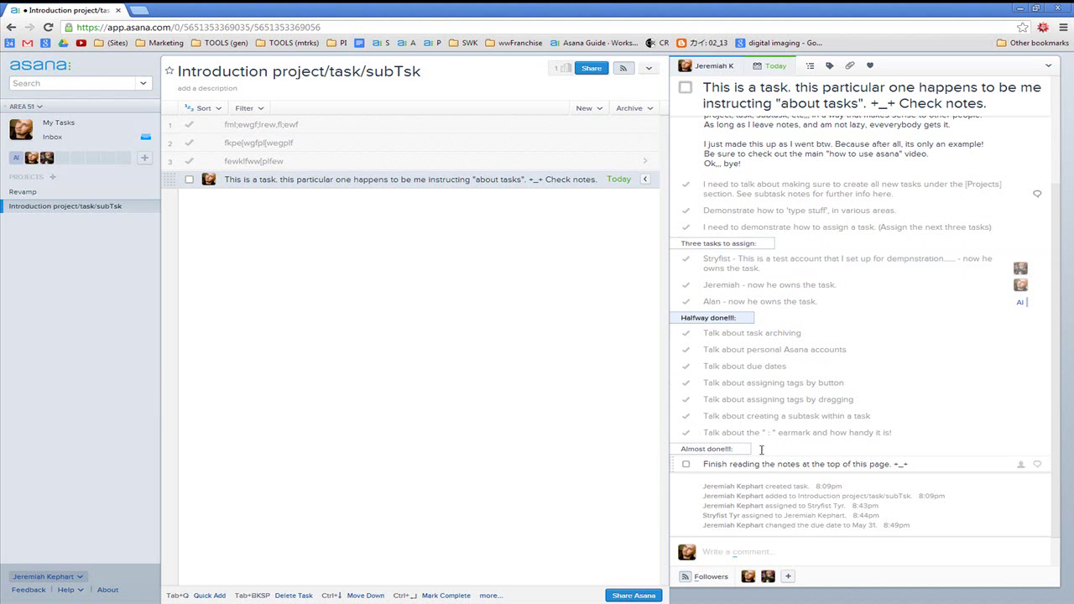
pyautogui.click(742, 319)
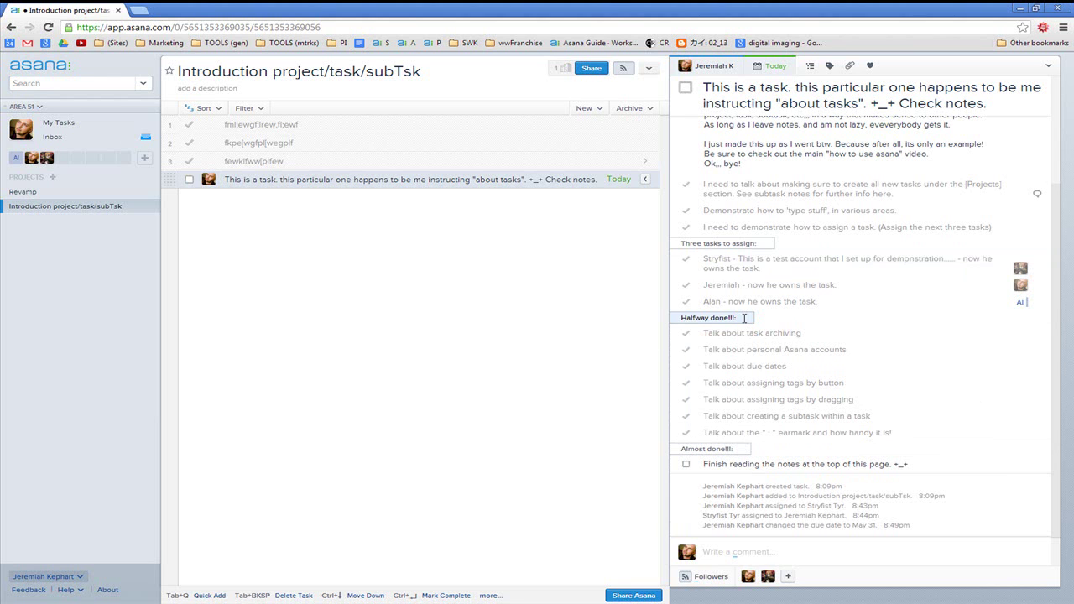
pyautogui.hotkey('Tab', 'BackSpace')
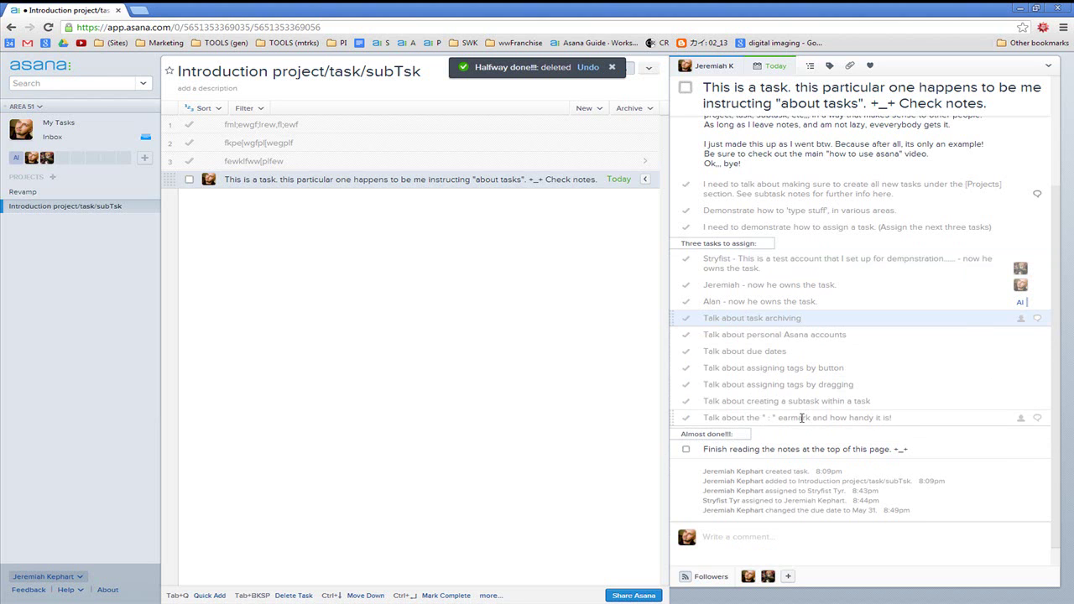
pyautogui.click(591, 66)
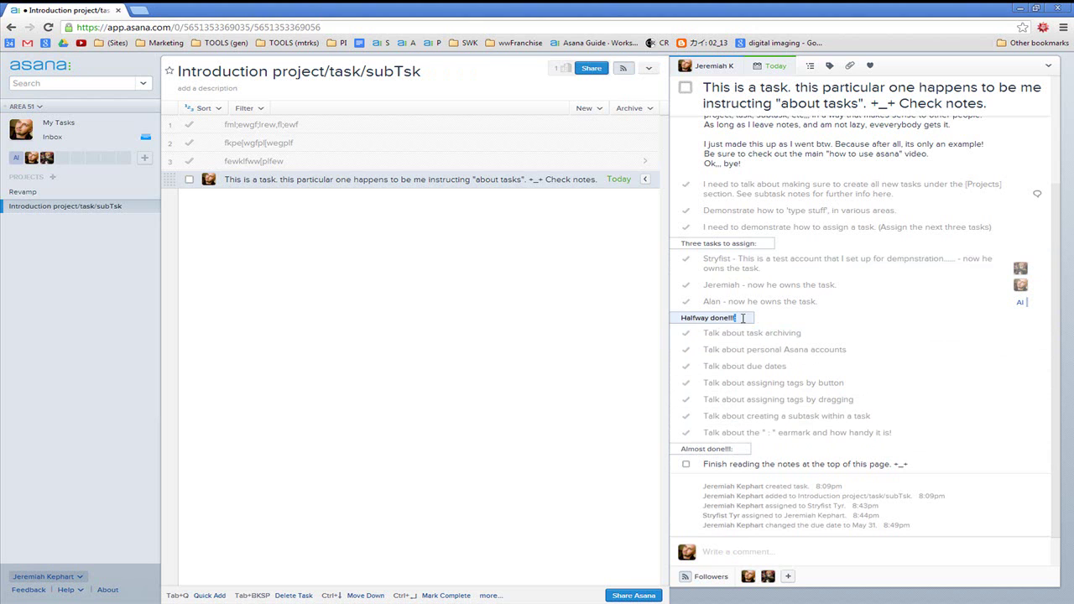
# Remove the trailing colon from the "Halfway done!!!:" and "Almost done!!!:" sections in turn, adding it back each time
pyautogui.click(743, 319)
pyautogui.press('BackSpace')
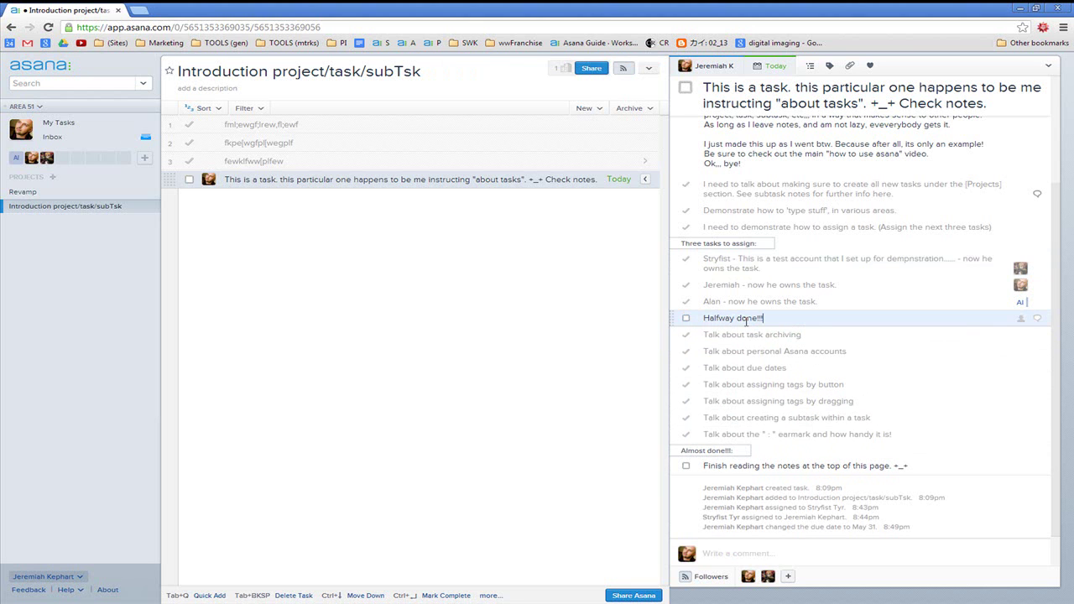
pyautogui.write(':')
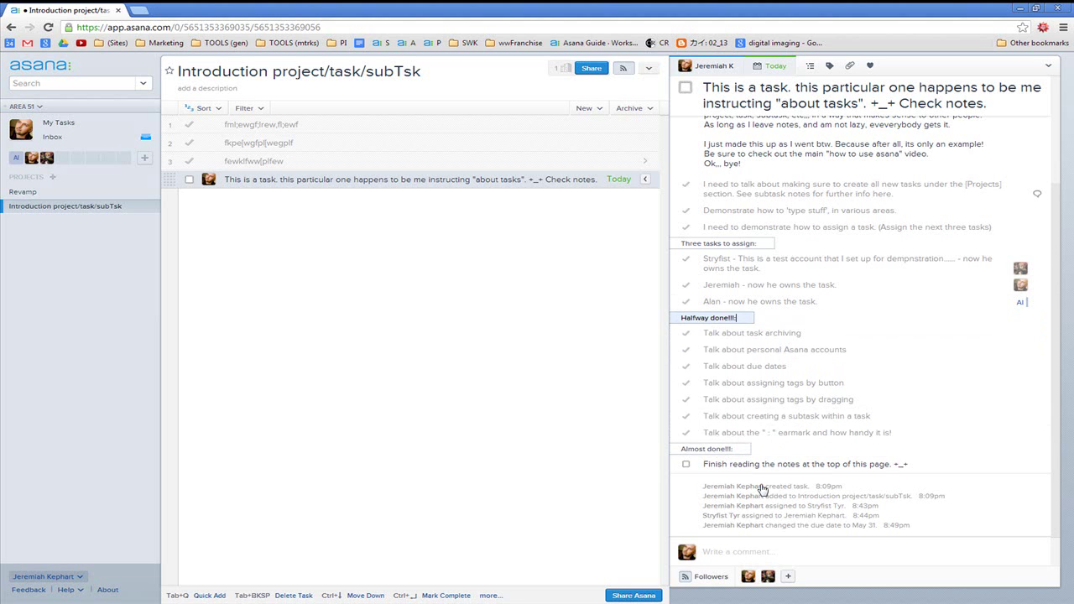
pyautogui.click(726, 450)
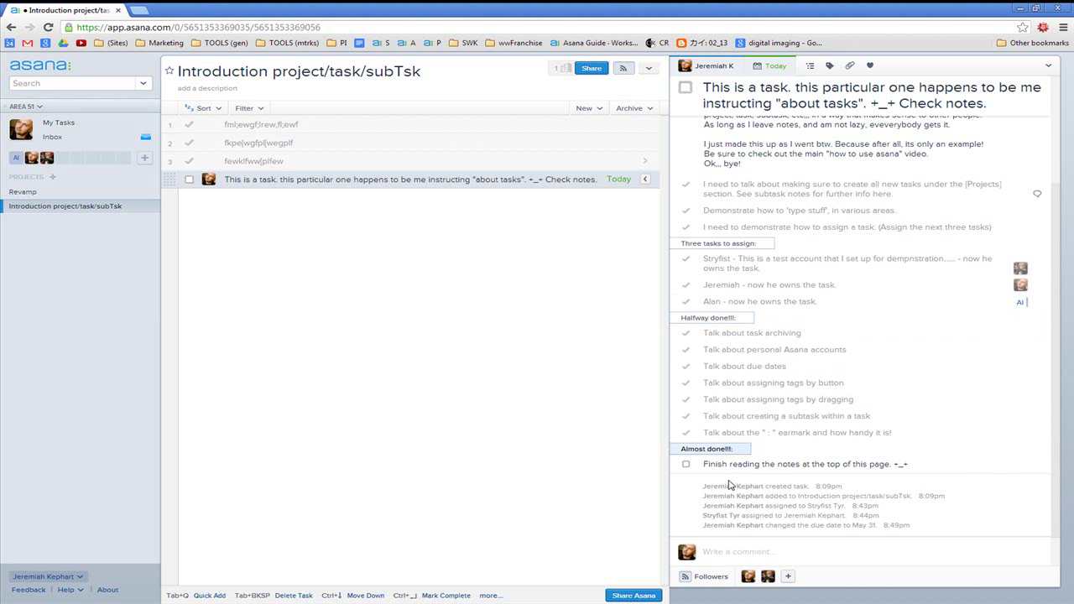
pyautogui.press('BackSpace')
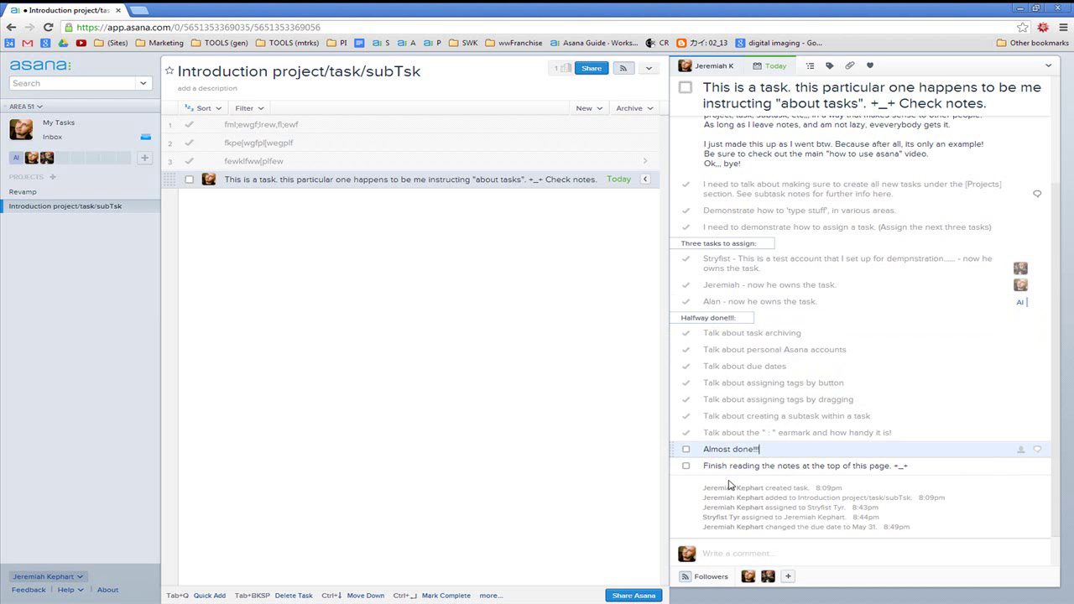
pyautogui.write(':')
pyautogui.scroll(1, 739, 377)
pyautogui.click(739, 320)
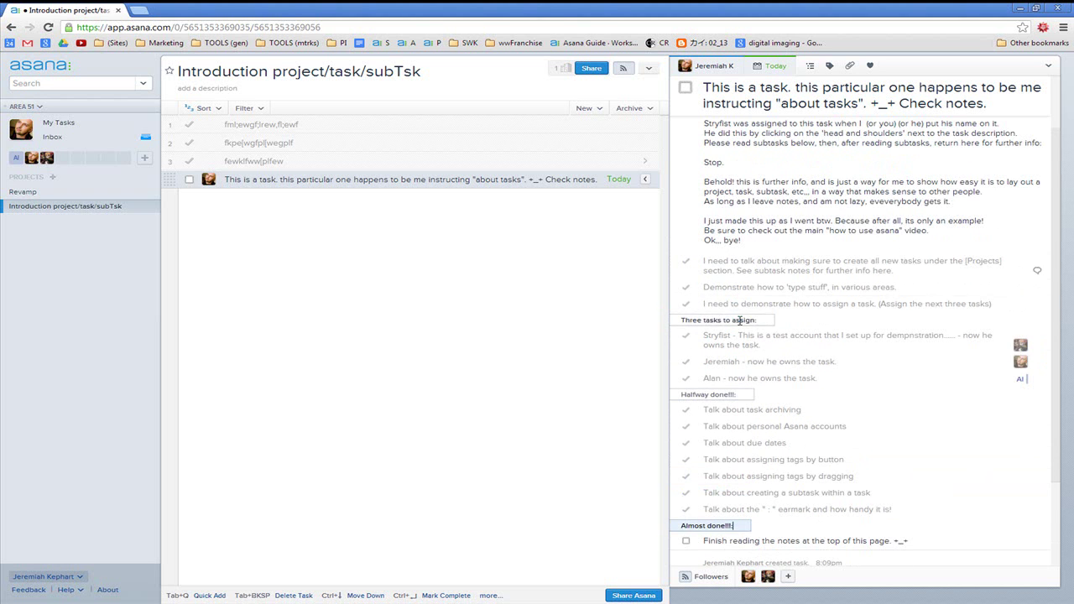
pyautogui.click(760, 409)
# Add a section titled "Hello:" directly below the "about tasks" task in the project's task list
pyautogui.click(414, 181)
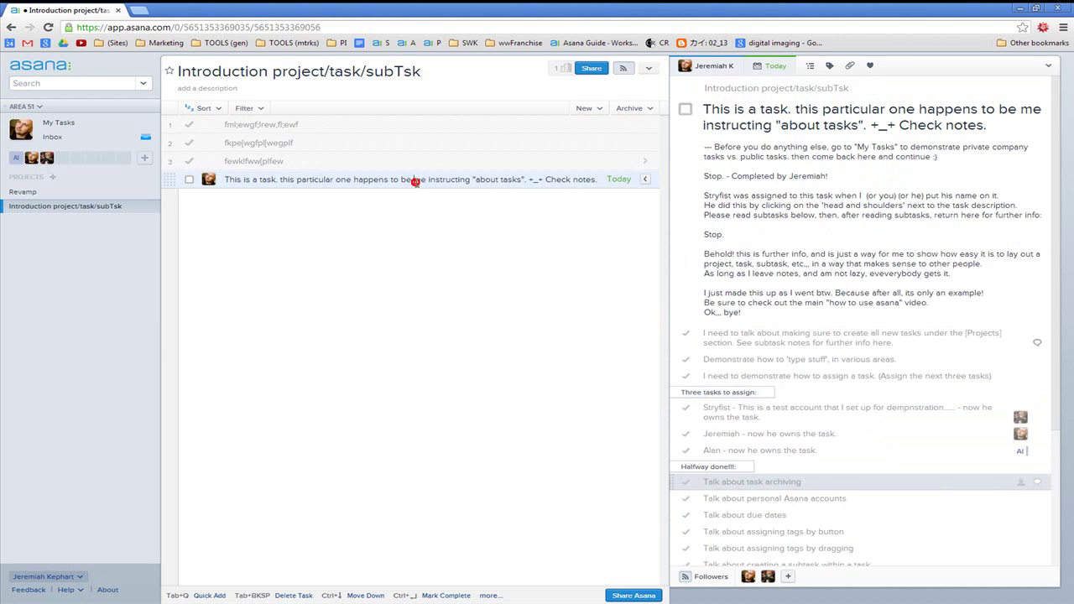
pyautogui.press('Return')
pyautogui.write('H')
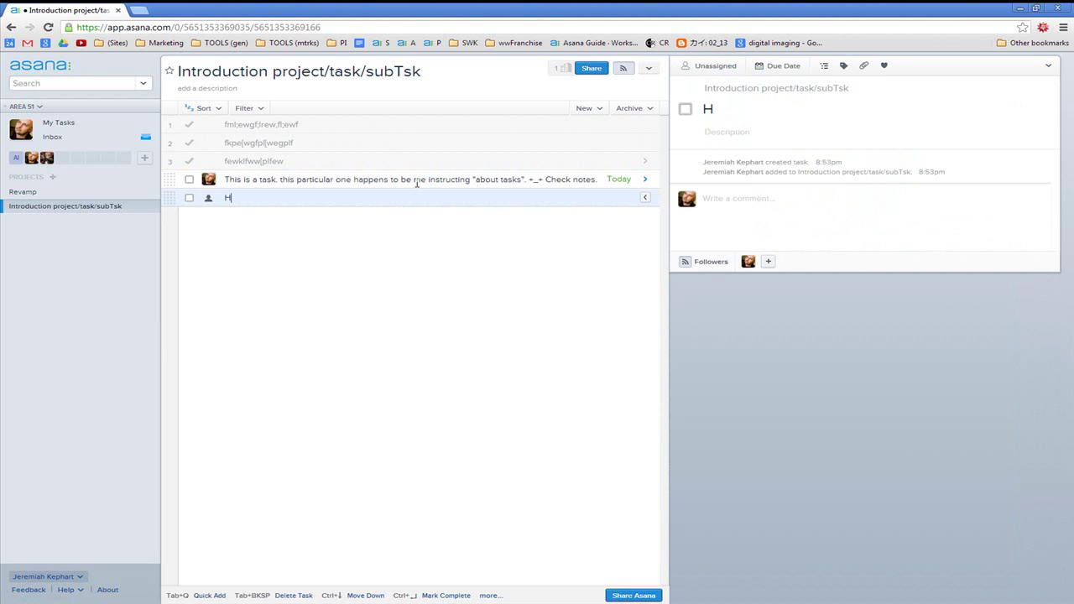
pyautogui.write('ello:')
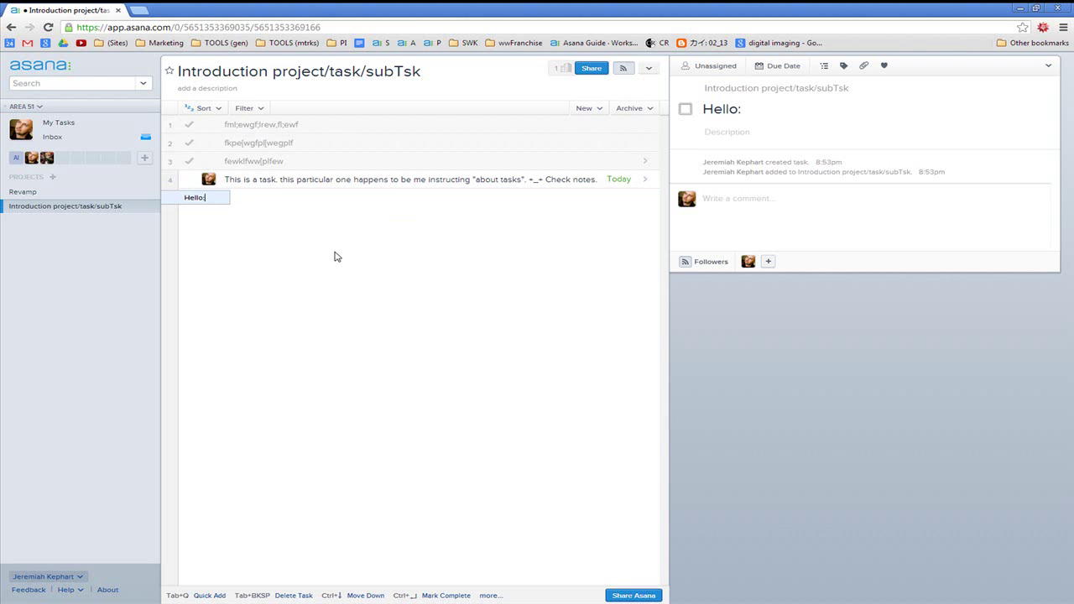
# Add three sample tasks, "',clel;,mf;leqwg", "';,w" and "'g", under the "Hello:" section
pyautogui.press('Return')
pyautogui.write("',clel;:mf;leqwg")
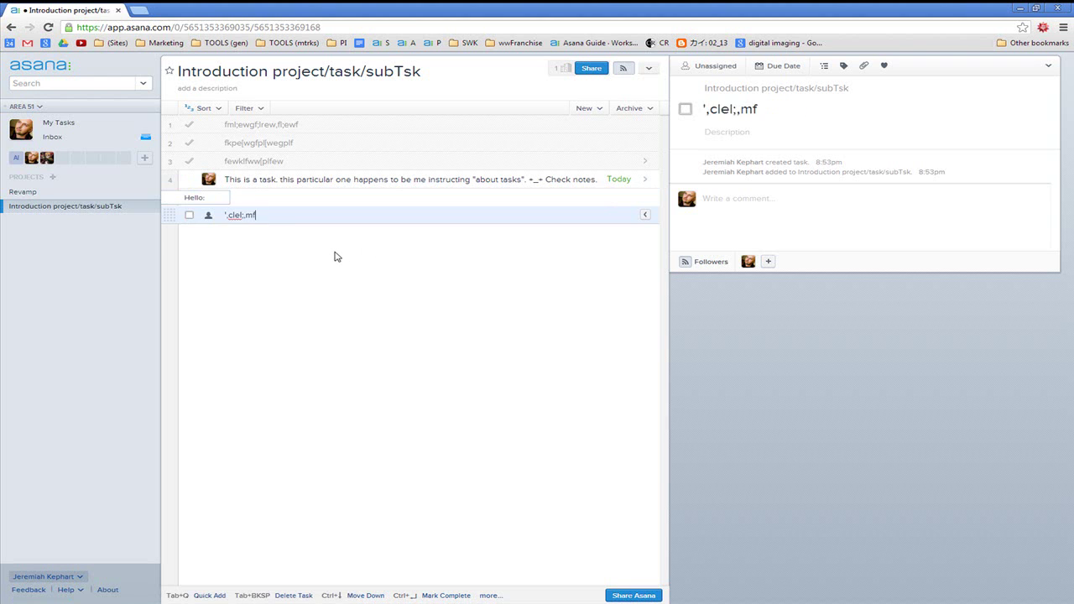
pyautogui.press('Return')
pyautogui.write("';w")
pyautogui.press('Return')
pyautogui.write("'g")
# Add a second section titled vc,mel;w,f;lvrwegfvrew": with one sample task, vre;lsgfvklmrewgfm, beneath it
pyautogui.press('Return')
pyautogui.write('vc,mel;w,f;lvrwegfvrew":')
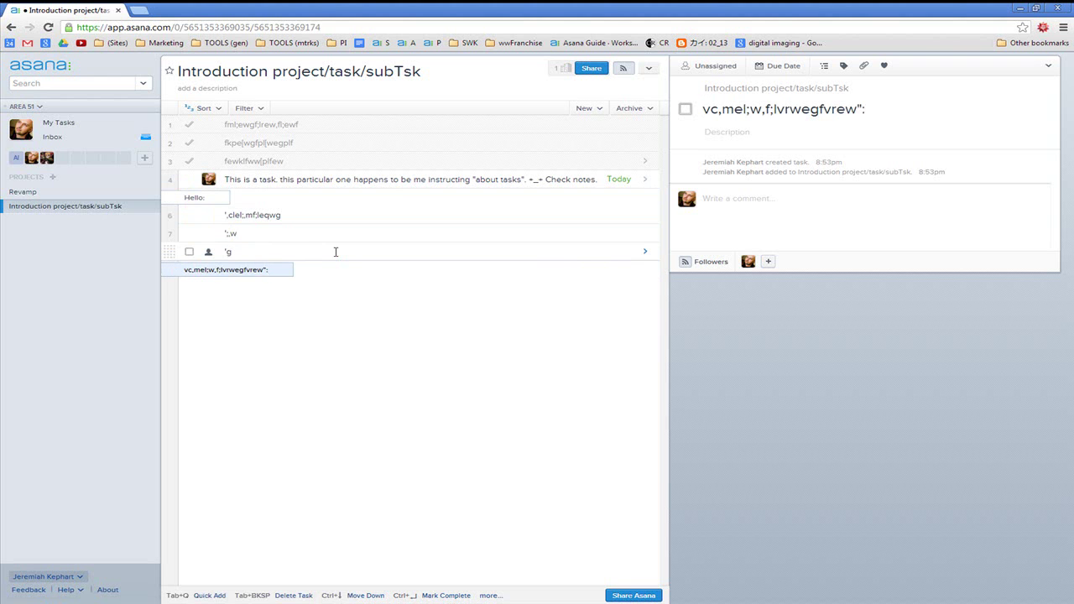
pyautogui.press('Return')
pyautogui.write('vre;lsgfvklmrewgfm')
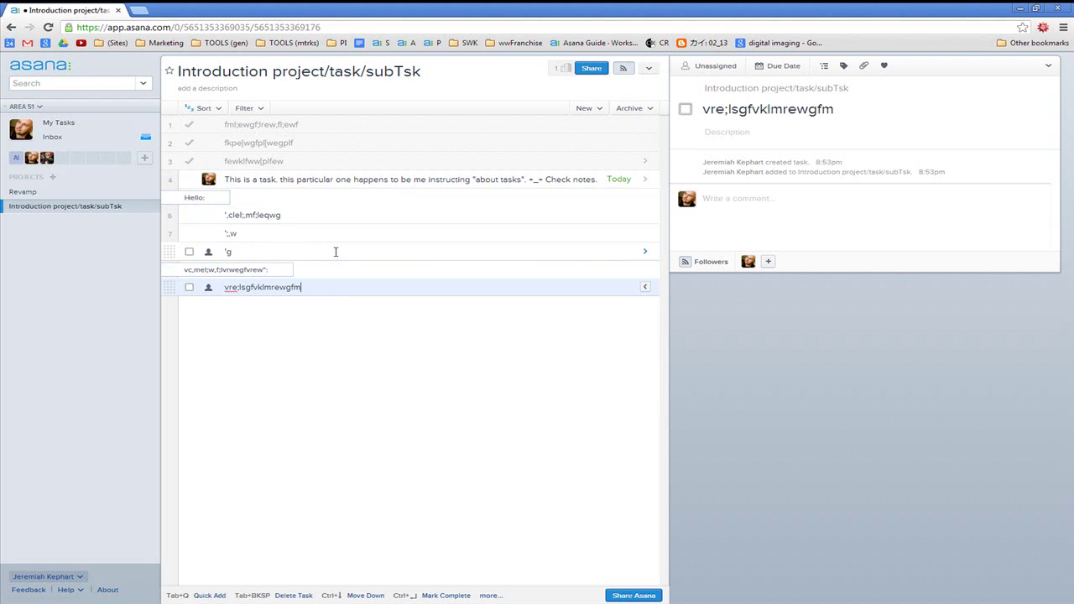
pyautogui.click(284, 340)
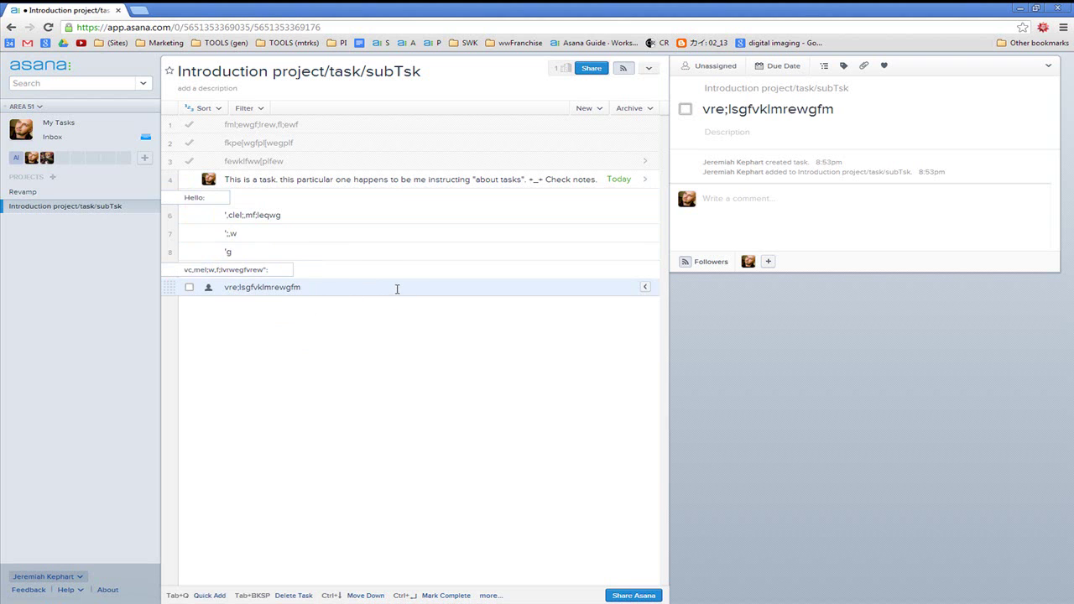
# Replace the second "Stop." in the "about tasks" description with a copy of the first line reading "Stop." and its completion note
pyautogui.click(414, 180)
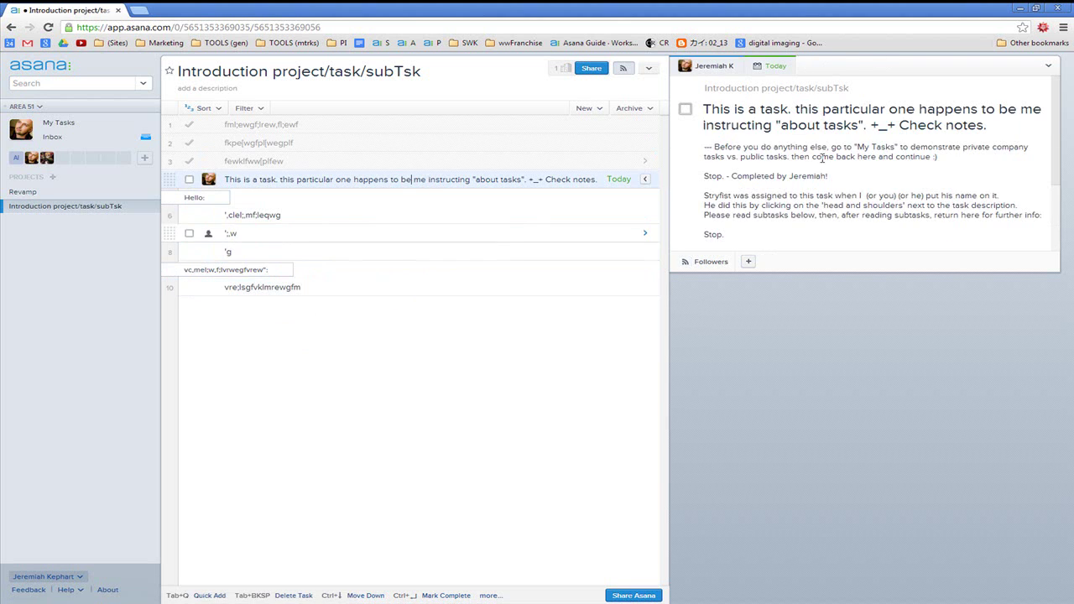
pyautogui.scroll(-3, 831, 361)
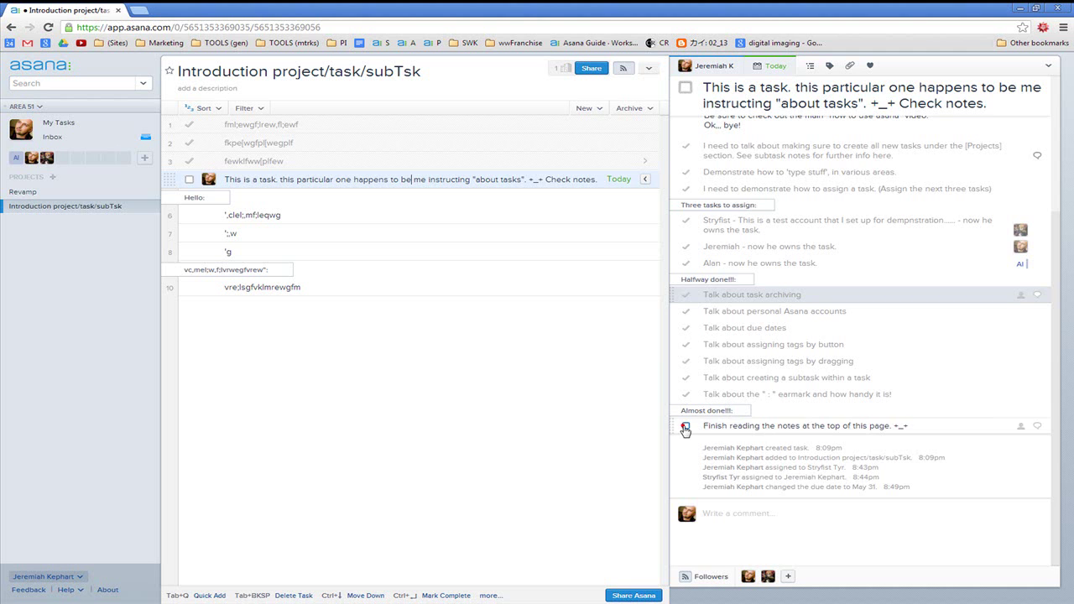
pyautogui.scroll(3, 686, 429)
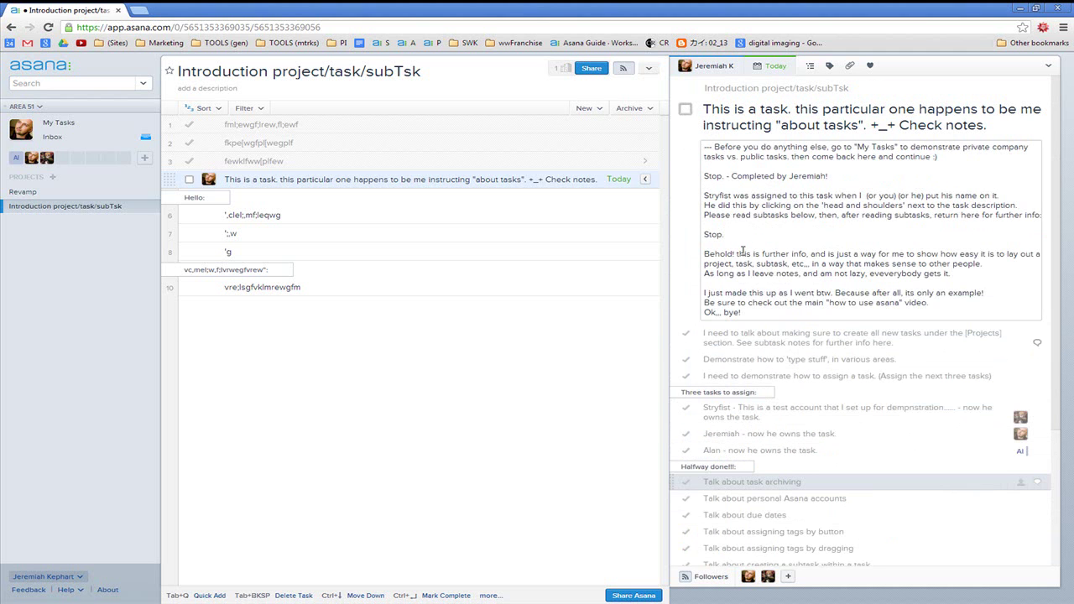
pyautogui.moveTo(828, 176); pyautogui.dragTo(699, 178)
pyautogui.hotkey('ctrl', 'c')
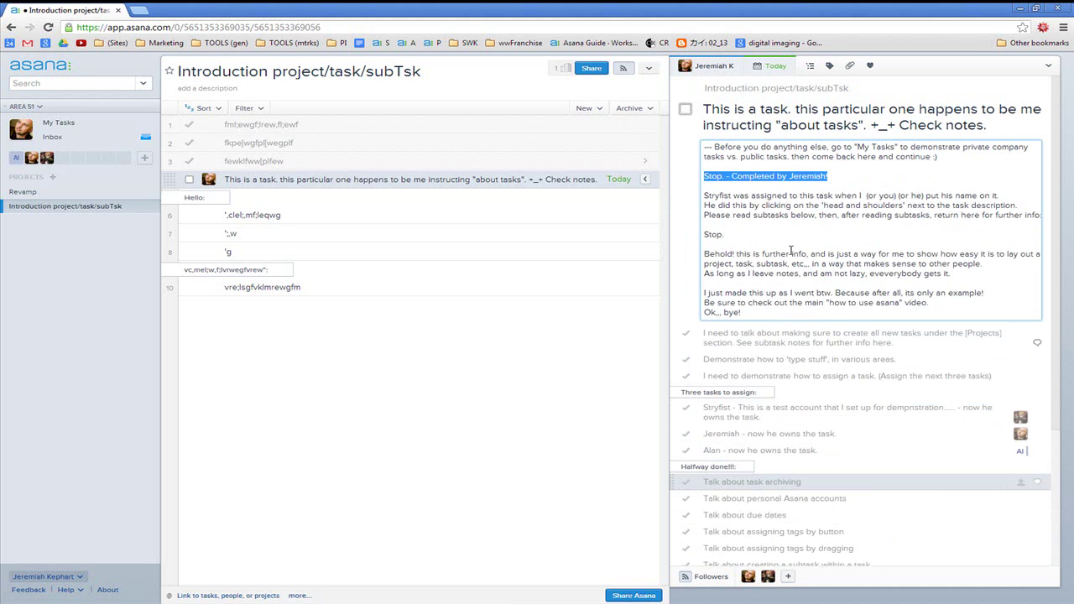
pyautogui.click(761, 241)
pyautogui.doubleClick(715, 234)
pyautogui.hotkey('ctrl', 'v')
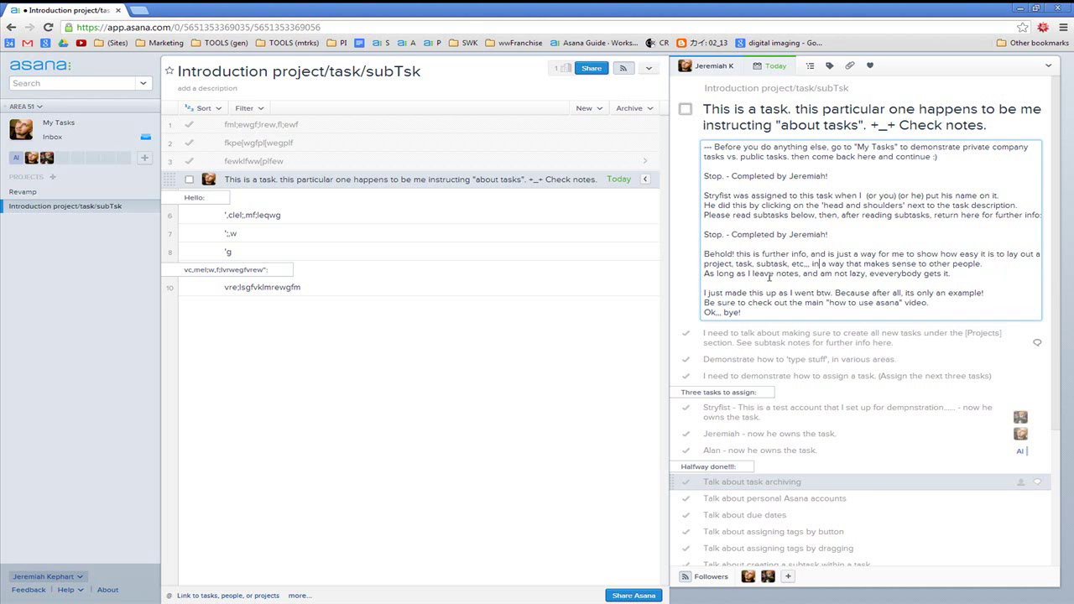
# Read the rest of the task's description, from the "Behold!" paragraph through the line about the main "how to use asana" video
pyautogui.moveTo(868, 274); pyautogui.dragTo(998, 271)
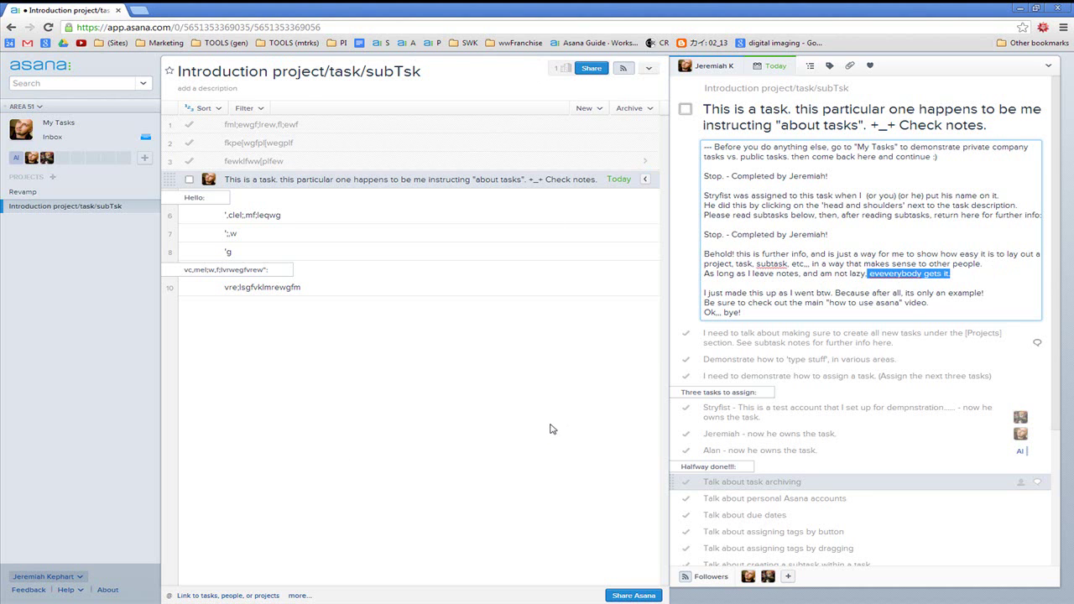
pyautogui.click(833, 313)
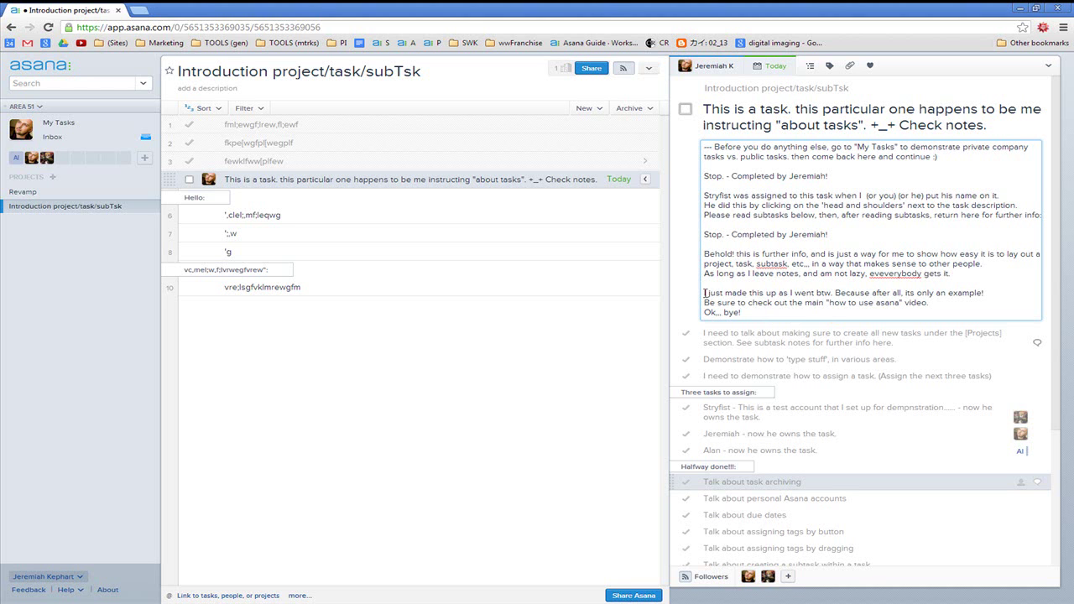
pyautogui.moveTo(705, 293); pyautogui.dragTo(833, 294)
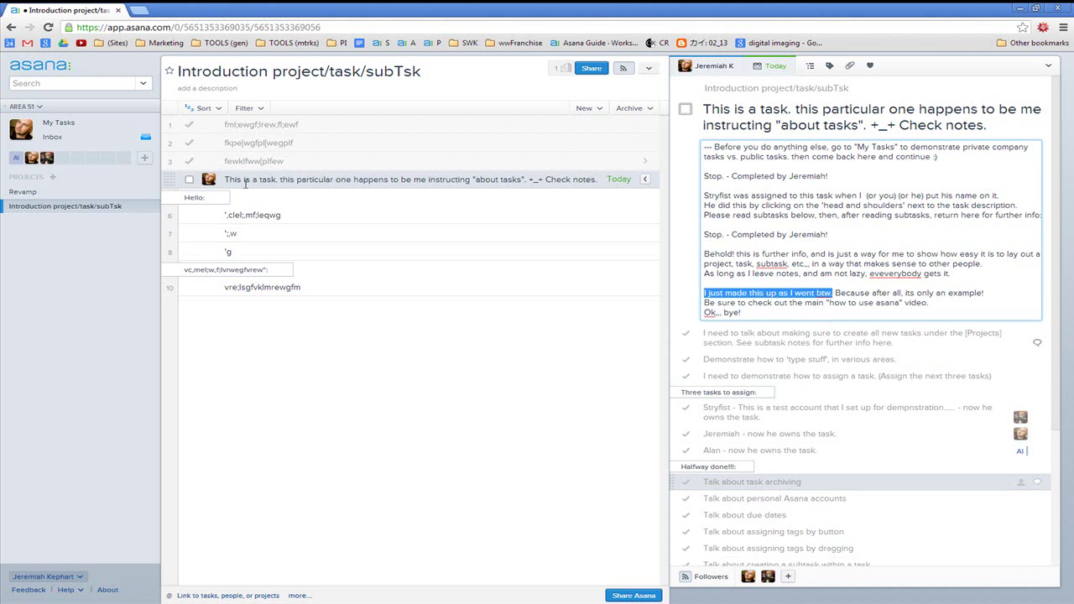
pyautogui.moveTo(227, 179); pyautogui.dragTo(417, 181)
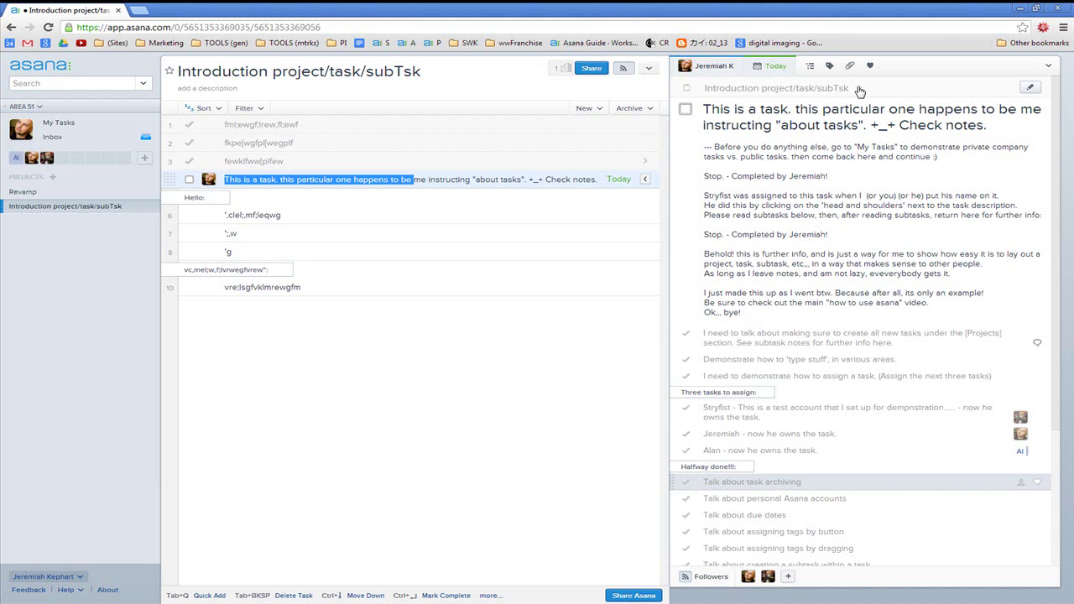
pyautogui.click(798, 263)
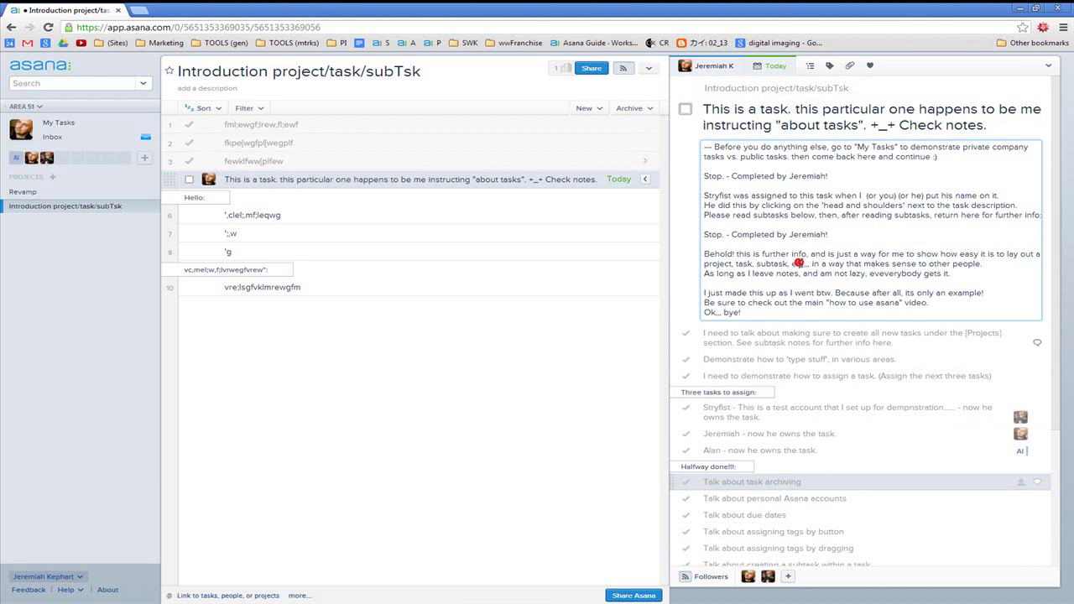
pyautogui.click(816, 347)
pyautogui.click(807, 306)
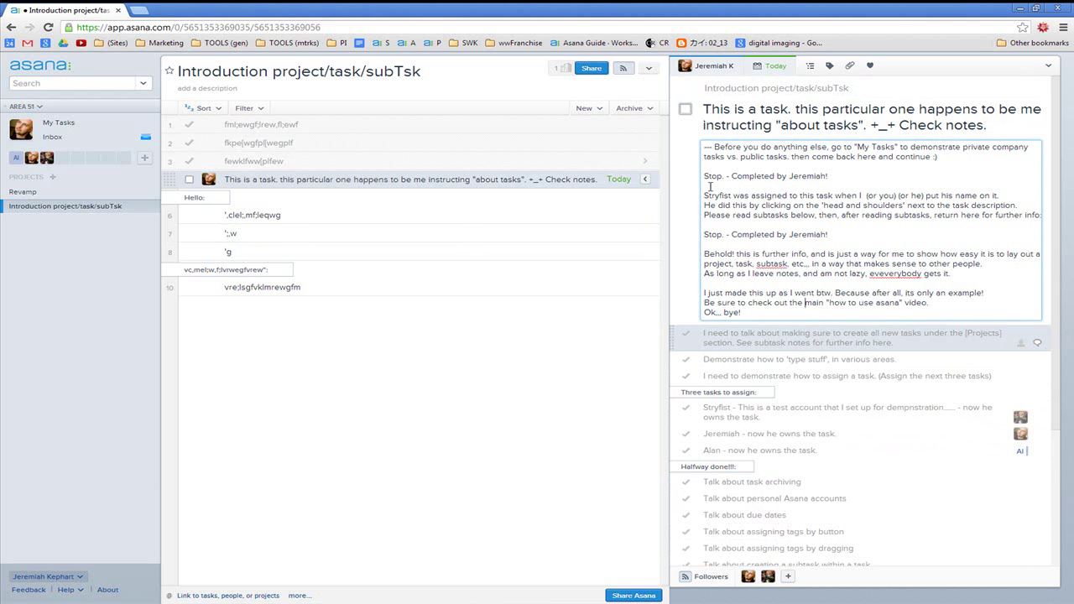
pyautogui.scroll(-1, 732, 284)
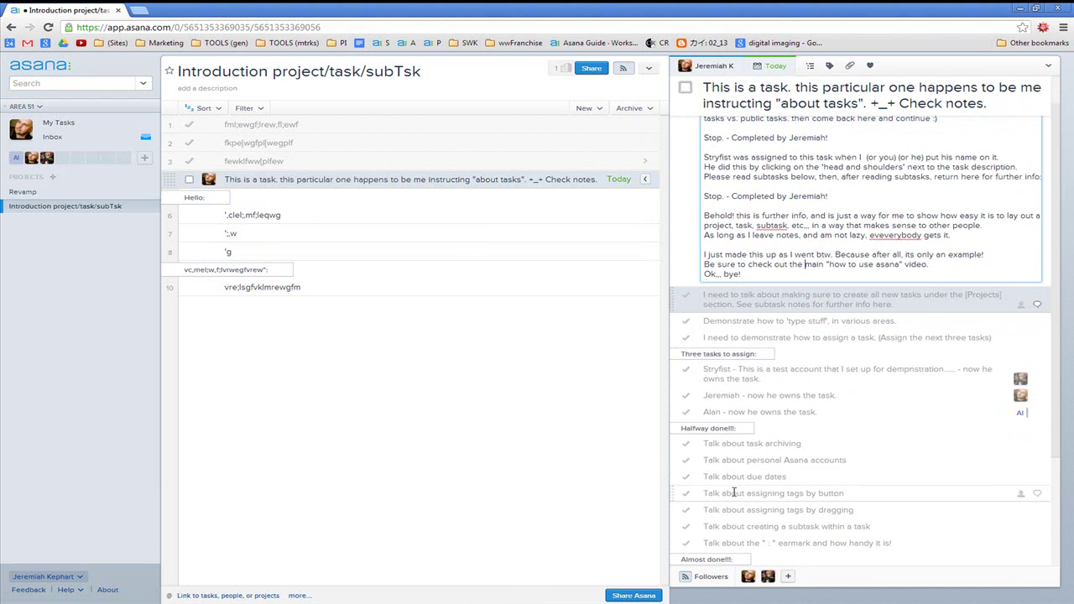
pyautogui.scroll(1, 733, 493)
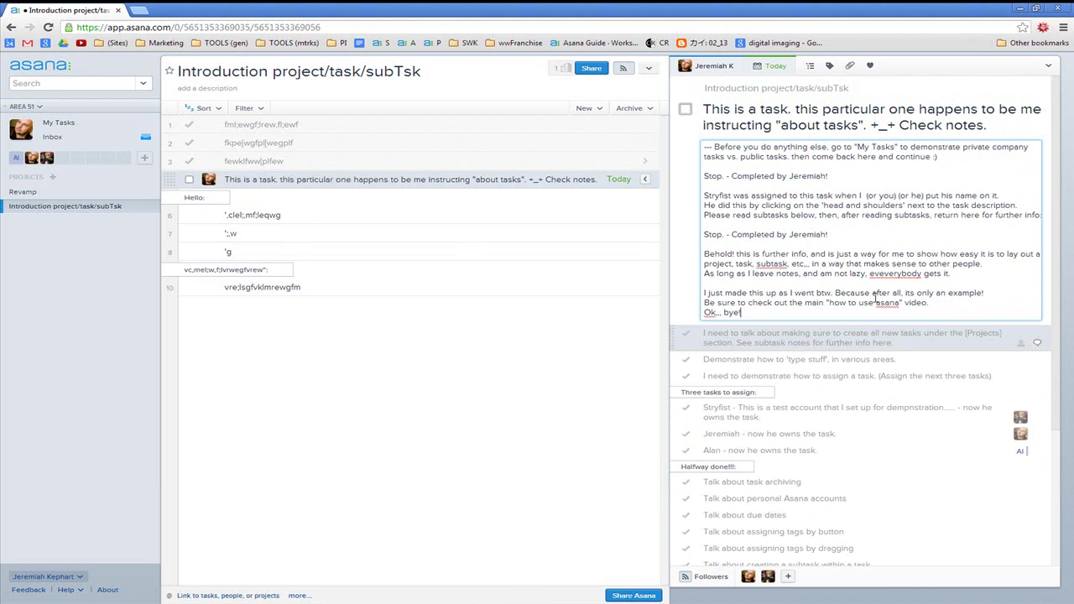
pyautogui.moveTo(711, 293); pyautogui.dragTo(1001, 297)
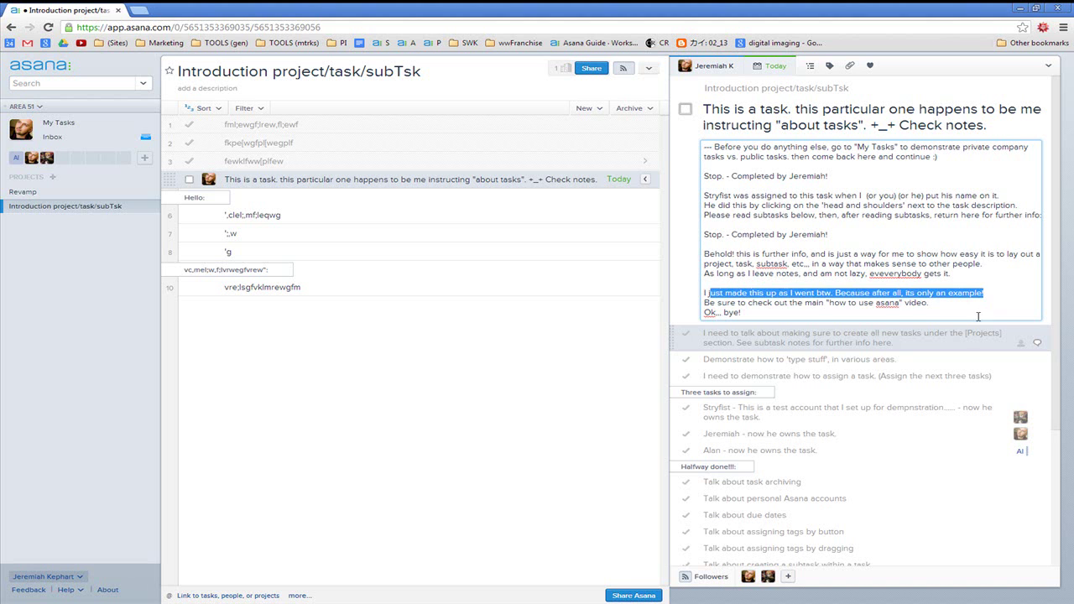
pyautogui.click(978, 316)
pyautogui.moveTo(705, 303); pyautogui.dragTo(934, 303)
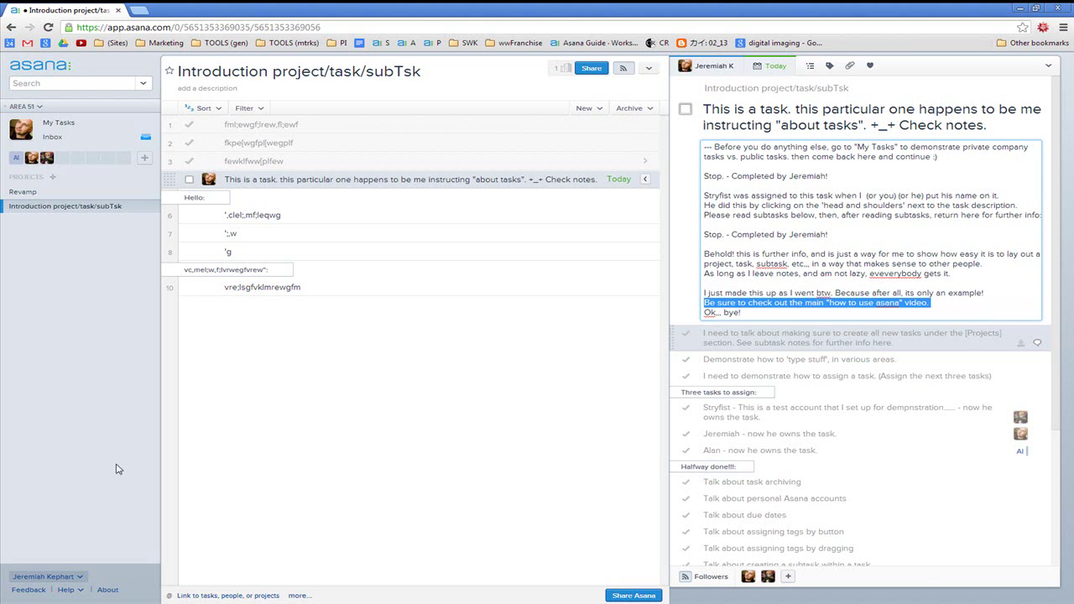
# Show the list of help videos, close it and bring it up again to find "Intro to Asana"
pyautogui.click(72, 594)
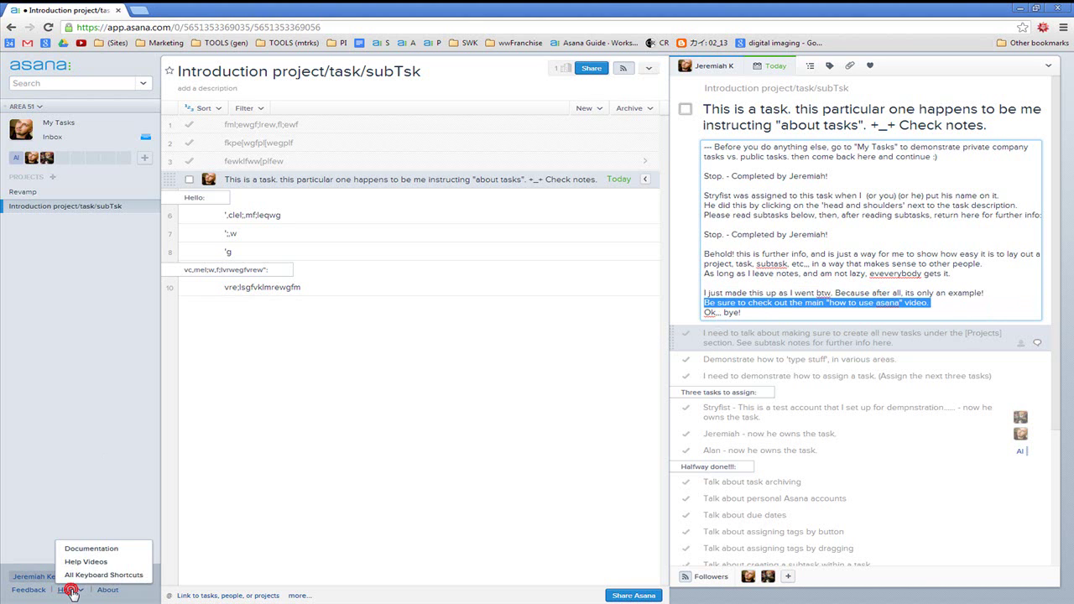
pyautogui.click(74, 562)
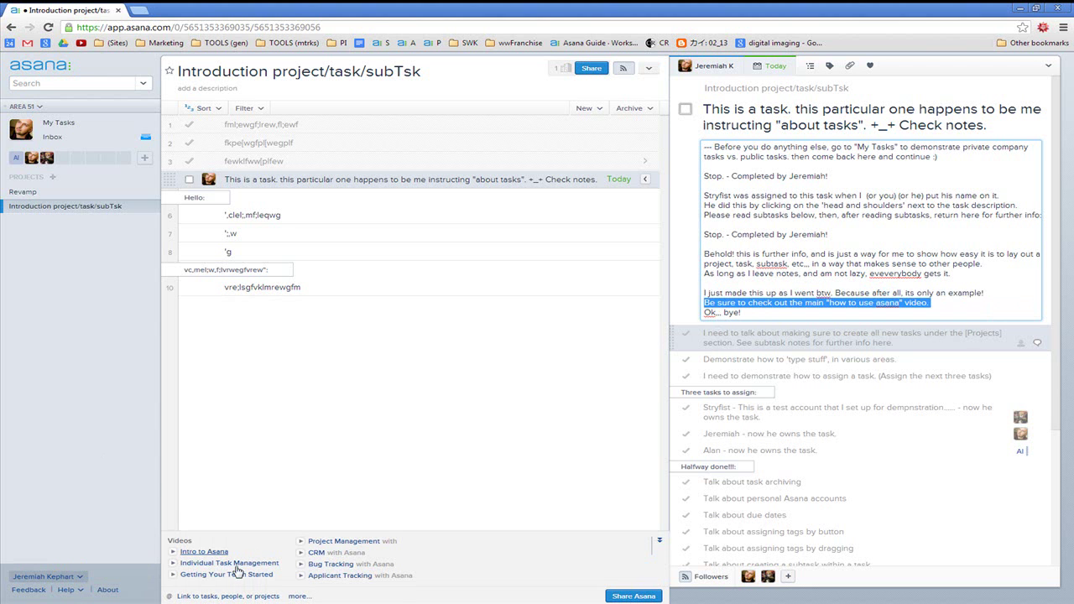
pyautogui.click(659, 541)
pyautogui.click(70, 591)
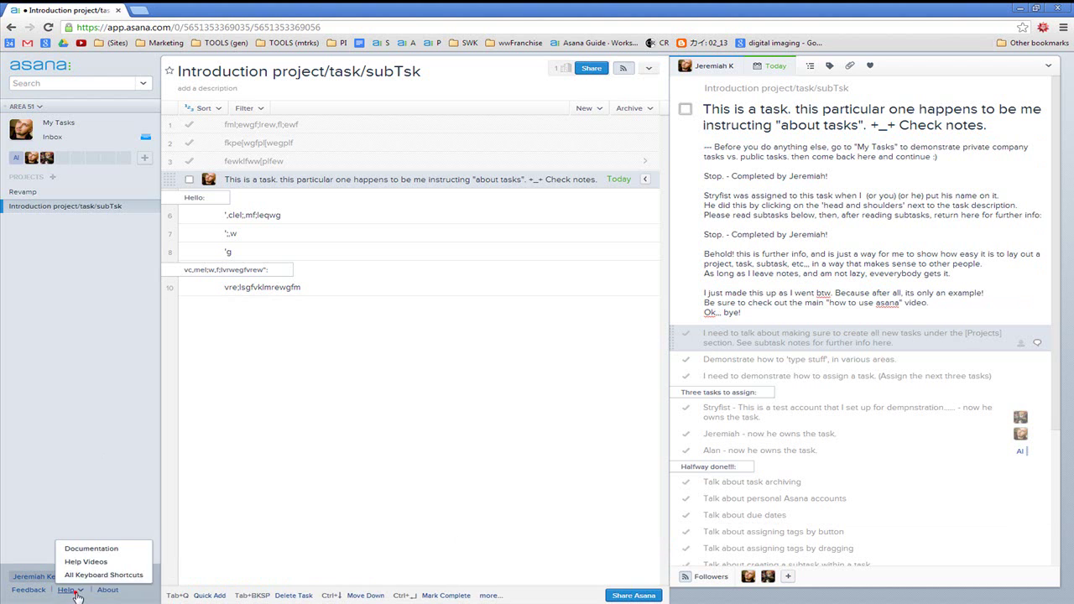
pyautogui.click(79, 562)
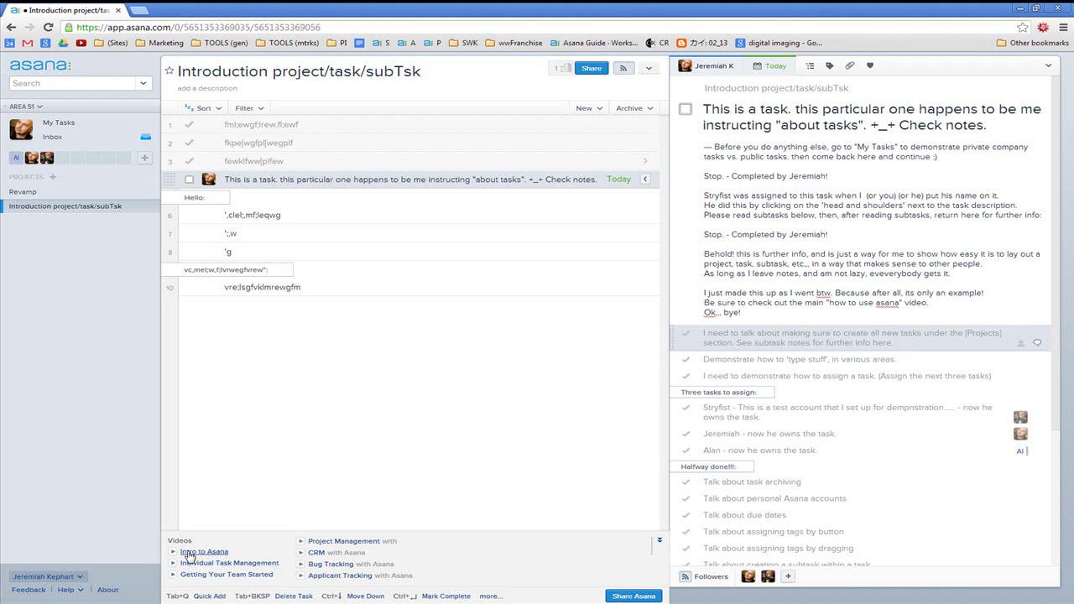